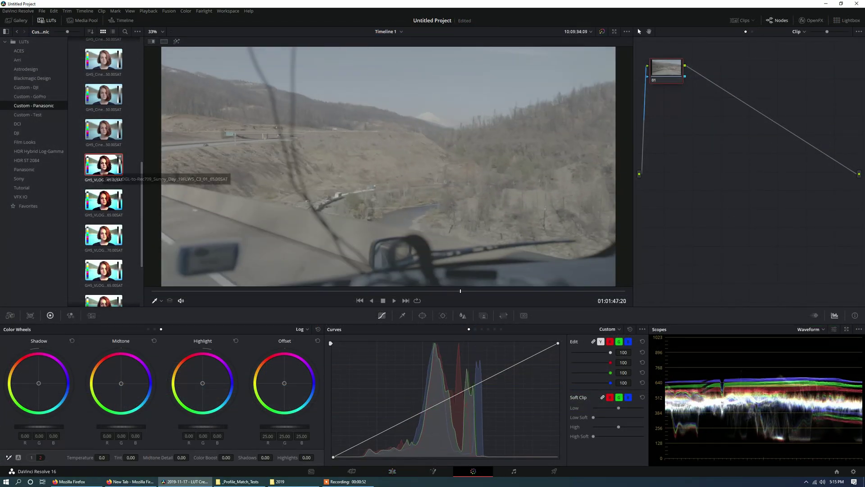
- Apply the GH5 VLOG-to-Rec709 Sunny Day 65.00SAT LUT to the clip's node and set its saturation to 65
{"action": "double_click", "coordinate": [103, 168]}
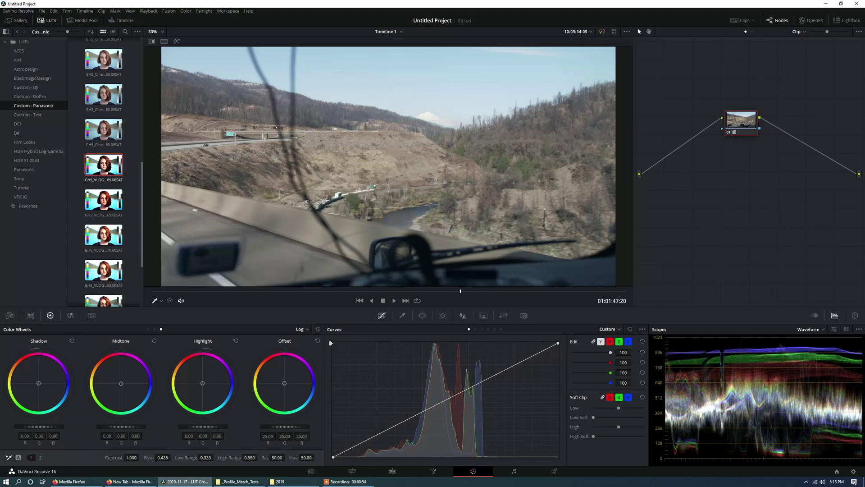
{"action": "double_click", "coordinate": [277, 458]}
{"action": "type", "text": "65"}
{"action": "key", "text": "Return"}
- Add a node before the LUT node, with its offset raised to 25.90 and its temperature set to -80.0, and review the clip full screen
{"action": "key", "text": "shift+s"}
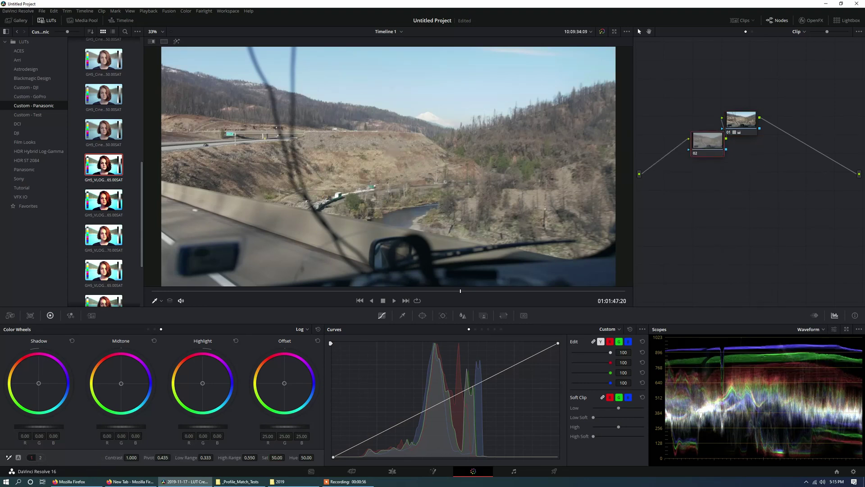
{"action": "left_click_drag", "start_coordinate": [284, 426], "coordinate": [289, 427]}
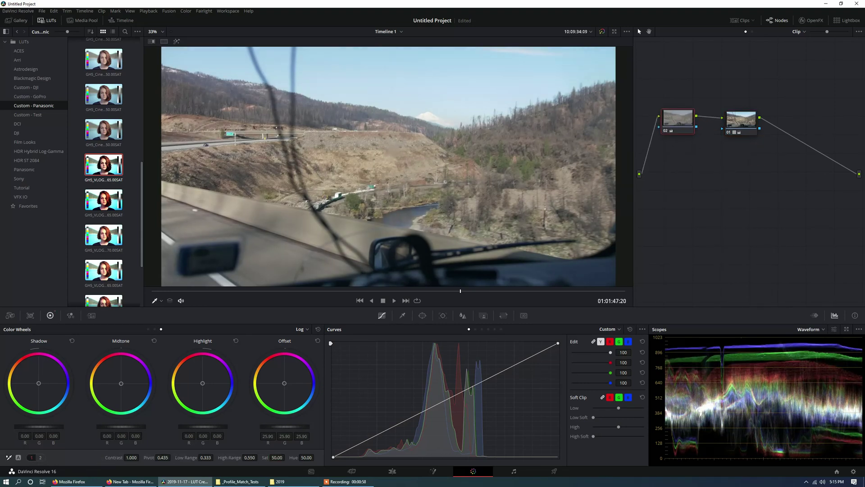
{"action": "left_click", "coordinate": [40, 458]}
{"action": "left_click_drag", "start_coordinate": [103, 458], "coordinate": [99, 457]}
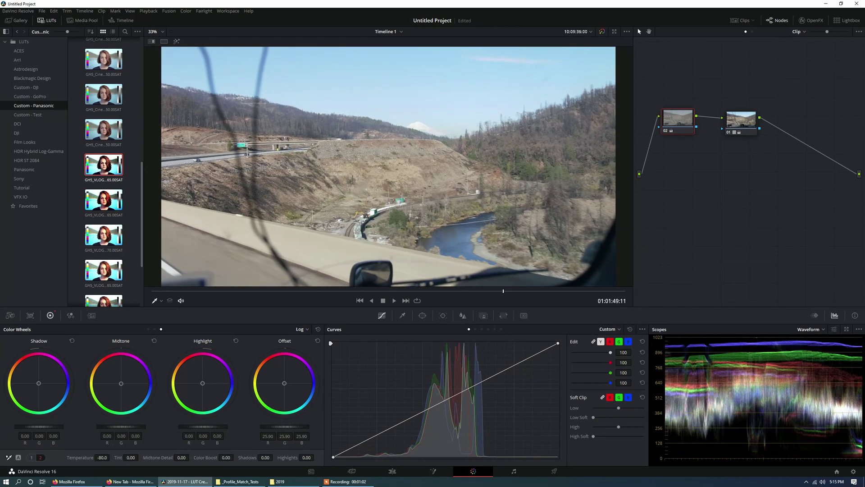
{"action": "key", "text": "alt+f"}
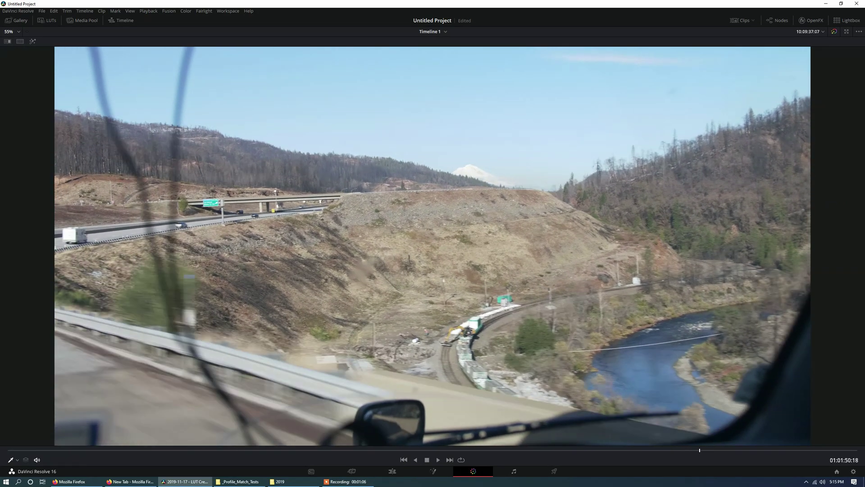
{"action": "key", "text": "alt+f"}
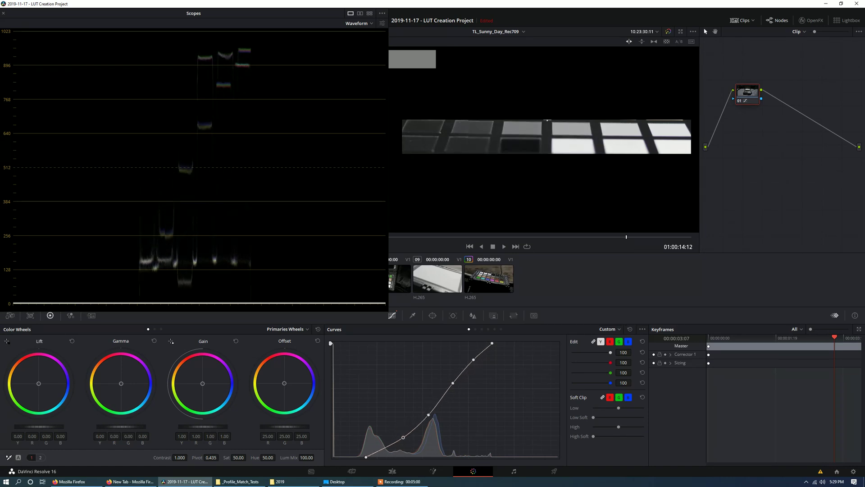
- Reshape the custom curve's black, shadow, midtone, highlight and white points to align the chart's grey patches on the waveform
{"action": "left_click_drag", "start_coordinate": [474, 359], "coordinate": [472, 356]}
{"action": "mouse_move", "coordinate": [492, 343]}
{"action": "left_mouse_down"}
{"action": "mouse_move", "coordinate": [505, 344]}
{"action": "mouse_move", "coordinate": [477, 358]}
{"action": "mouse_move", "coordinate": [492, 343]}
{"action": "left_mouse_up"}
{"action": "left_click_drag", "start_coordinate": [452, 383], "coordinate": [451, 382]}
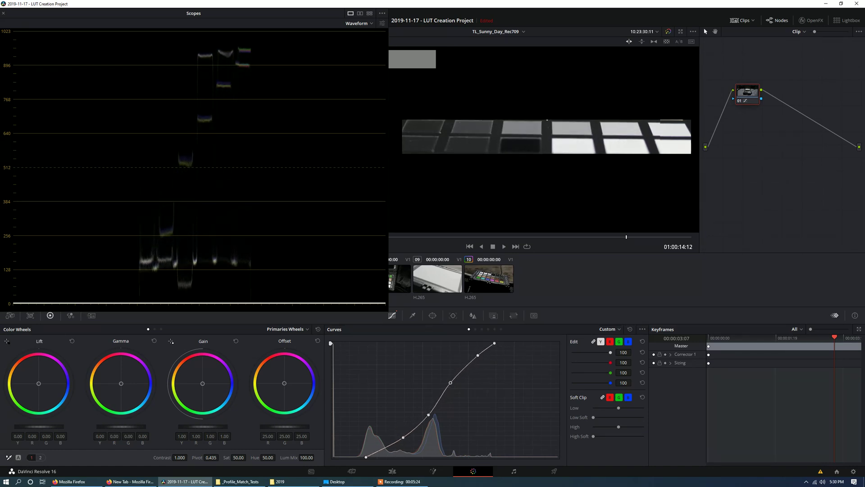
{"action": "left_click_drag", "start_coordinate": [493, 343], "coordinate": [479, 356]}
{"action": "left_click_drag", "start_coordinate": [504, 343], "coordinate": [449, 388]}
{"action": "left_click_drag", "start_coordinate": [473, 361], "coordinate": [471, 360]}
{"action": "left_click_drag", "start_coordinate": [428, 414], "coordinate": [430, 416]}
{"action": "left_click_drag", "start_coordinate": [366, 457], "coordinate": [363, 457]}
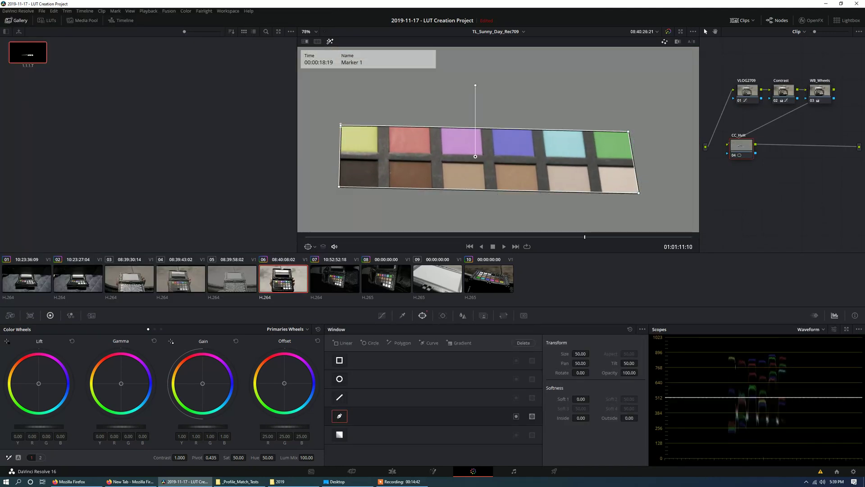
- Switch the scope from waveform to vectorscope and show it in an enlarged floating window
{"action": "left_click", "coordinate": [811, 329]}
{"action": "left_click", "coordinate": [810, 358]}
{"action": "left_click", "coordinate": [846, 330]}
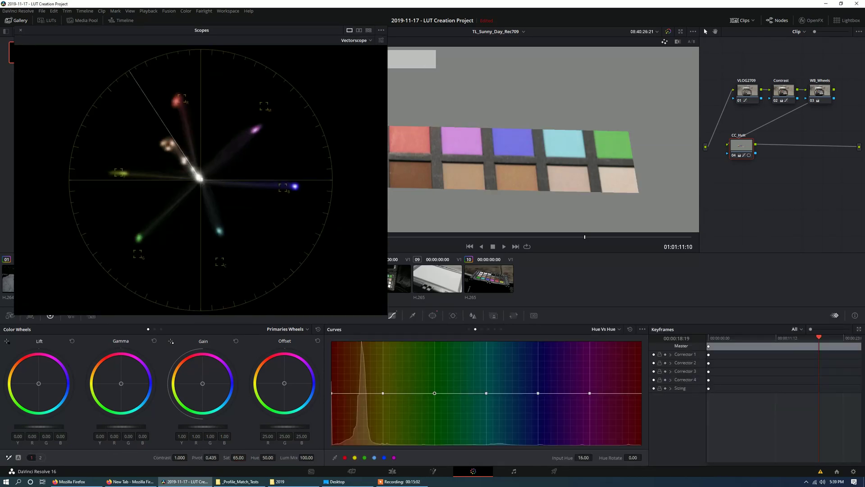
- On the Hue Vs Hue curve, lower the magenta and green points slightly and set the cyan point's hue rotation to 4.55
{"action": "left_click_drag", "start_coordinate": [590, 393], "coordinate": [590, 395]}
{"action": "left_click_drag", "start_coordinate": [434, 393], "coordinate": [434, 395]}
{"action": "left_click_drag", "start_coordinate": [486, 393], "coordinate": [486, 392]}
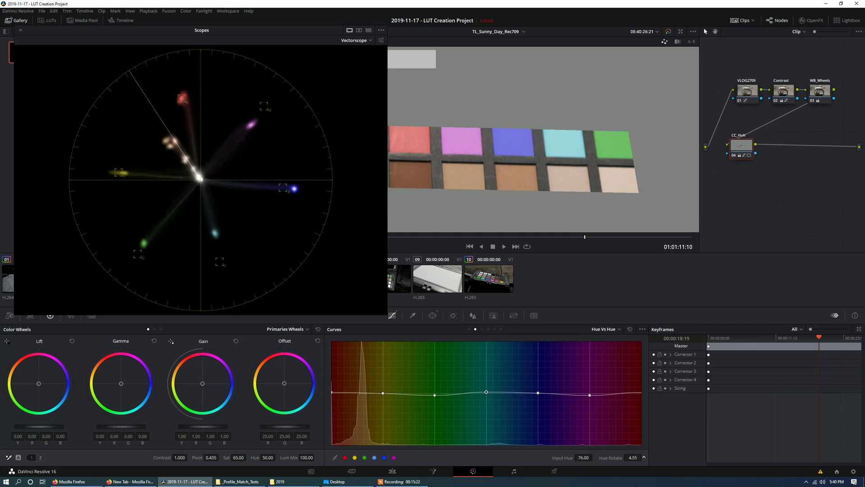
- On the Hue Vs Sat curve, raise the magenta, cyan, green and yellow points and lower the blue point slightly
{"action": "left_click", "coordinate": [482, 329]}
{"action": "mouse_move", "coordinate": [590, 393]}
{"action": "left_mouse_down"}
{"action": "mouse_move", "coordinate": [590, 400]}
{"action": "mouse_move", "coordinate": [590, 376]}
{"action": "left_mouse_up"}
{"action": "left_click_drag", "start_coordinate": [538, 393], "coordinate": [538, 399]}
{"action": "left_click_drag", "start_coordinate": [486, 393], "coordinate": [486, 368]}
{"action": "left_click_drag", "start_coordinate": [434, 393], "coordinate": [435, 384]}
{"action": "left_click_drag", "start_coordinate": [383, 393], "coordinate": [383, 391]}
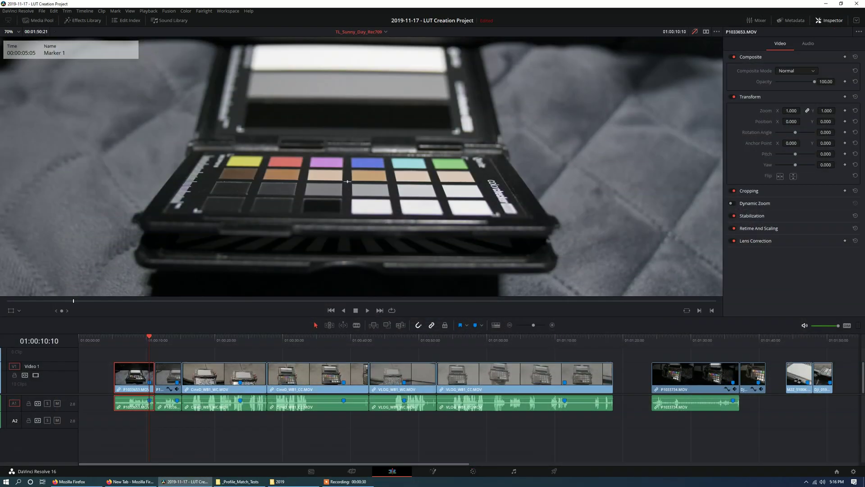
- Compare the colour charts at the first two clips' markers, viewing the second with its grade bypassed and enabled
{"action": "scroll", "coordinate": [347, 181], "scroll_direction": "down", "scroll_amount": 3}
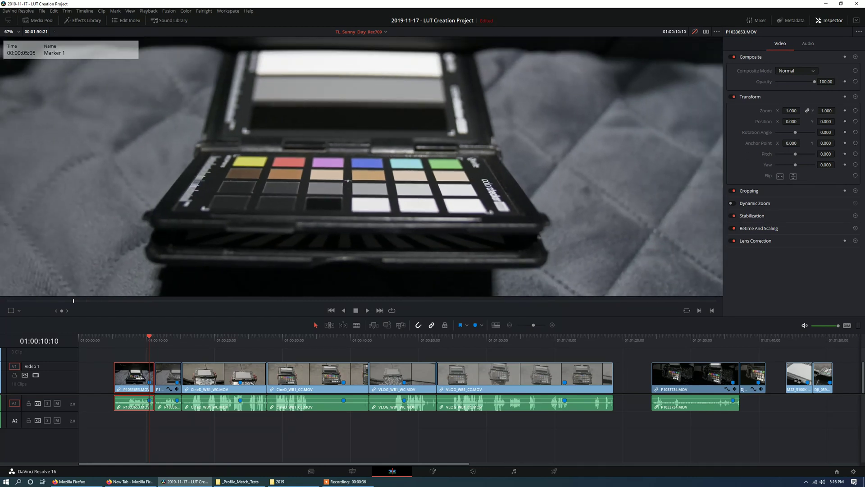
{"action": "scroll", "coordinate": [347, 181], "scroll_direction": "up", "scroll_amount": 3}
{"action": "left_click_drag", "start_coordinate": [348, 181], "coordinate": [382, 180]}
{"action": "scroll", "coordinate": [345, 215], "scroll_direction": "down", "scroll_amount": 4}
{"action": "key", "text": "shift+Down"}
{"action": "scroll", "coordinate": [334, 198], "scroll_direction": "up", "scroll_amount": 2}
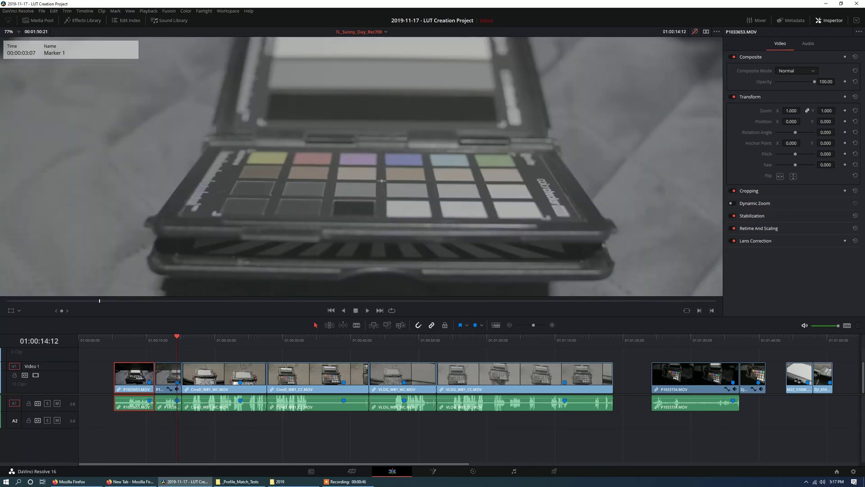
{"action": "key", "text": "shift+d"}
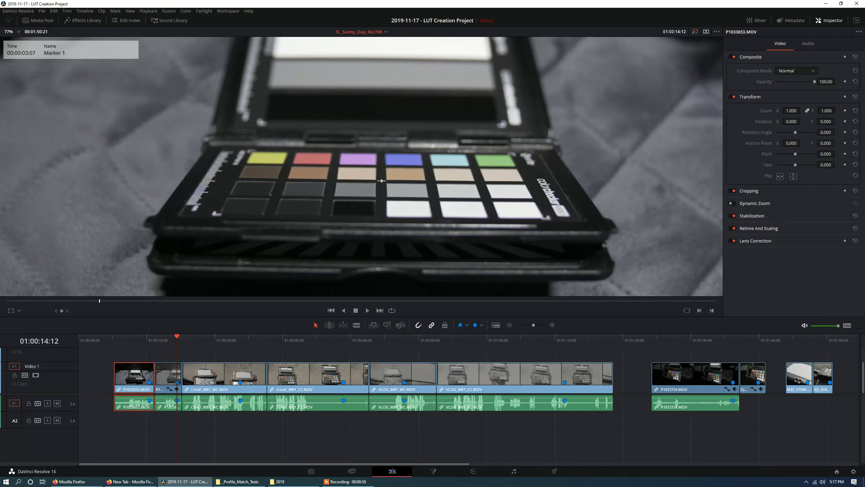
{"action": "key", "text": "shift+Up"}
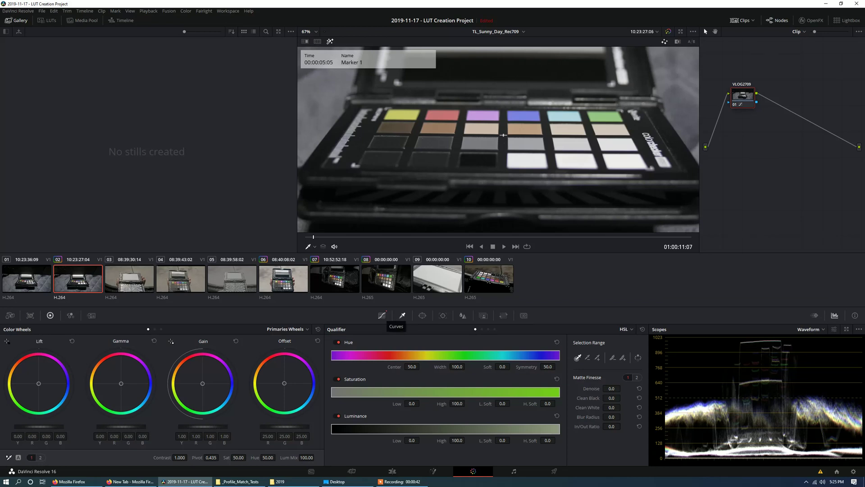
- View clip 02's custom curve, and park the playhead on clip 01's marker at 01:00:10:10 for grading
{"action": "left_click", "coordinate": [382, 316]}
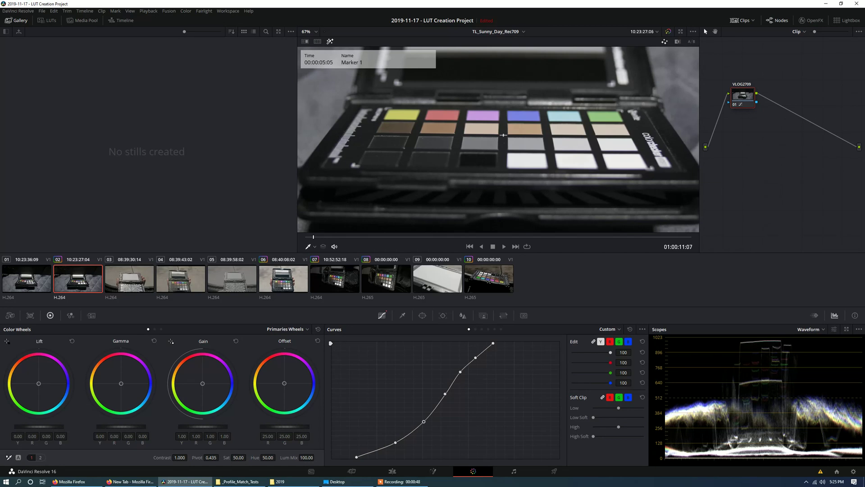
{"action": "key", "text": "Up"}
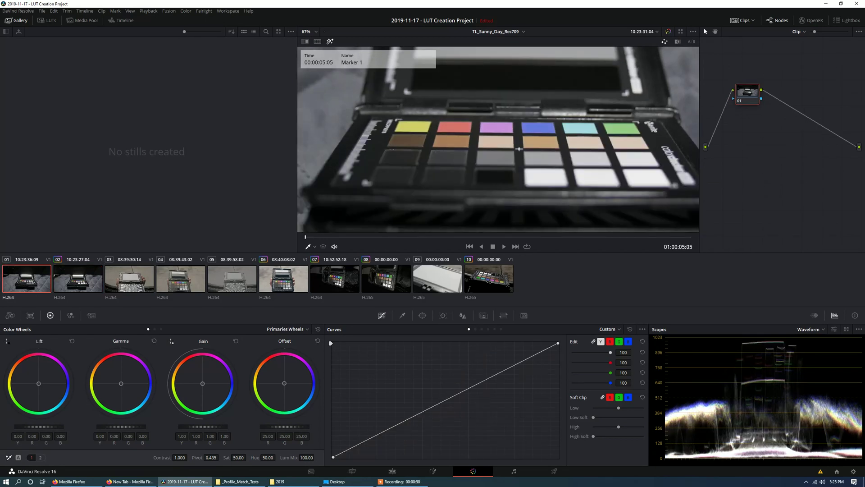
{"action": "scroll", "coordinate": [503, 140], "scroll_direction": "up", "scroll_amount": 1}
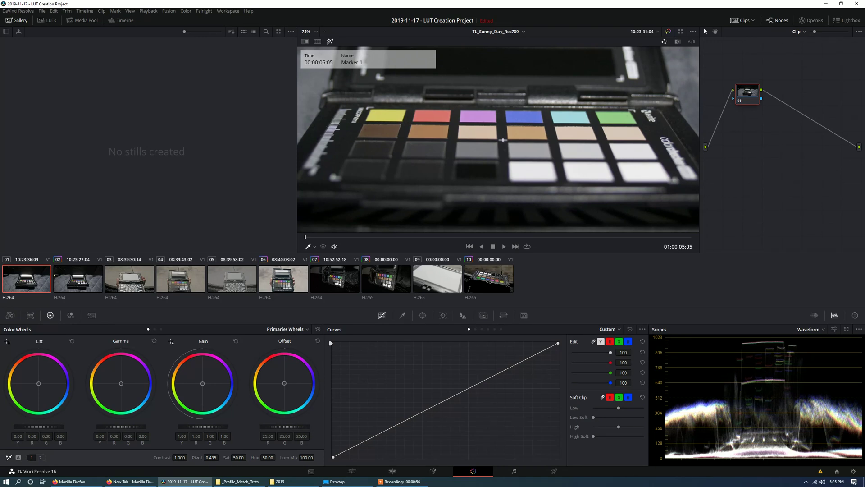
{"action": "key", "text": "shift+4"}
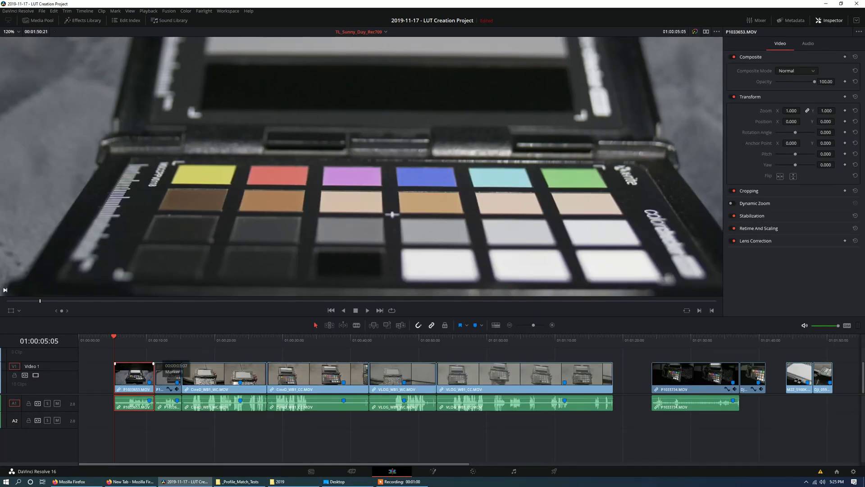
{"action": "key", "text": "shift+Down"}
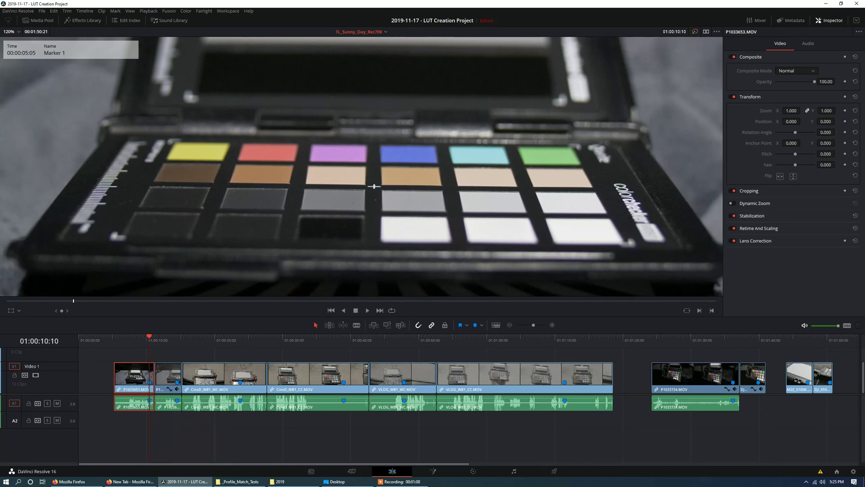
{"action": "left_click", "coordinate": [473, 471]}
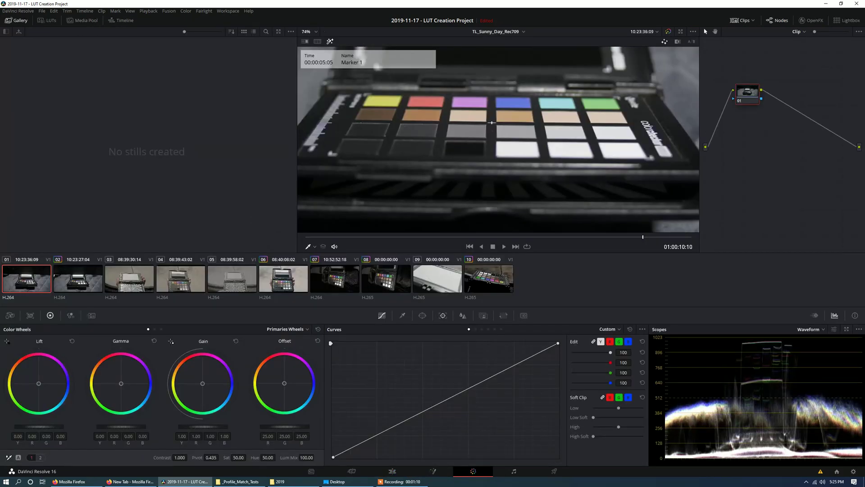
- Draw a four-point curve window around the chart's two rows of grey patches and highlight only the windowed area
{"action": "left_click", "coordinate": [423, 315]}
{"action": "left_click", "coordinate": [339, 416]}
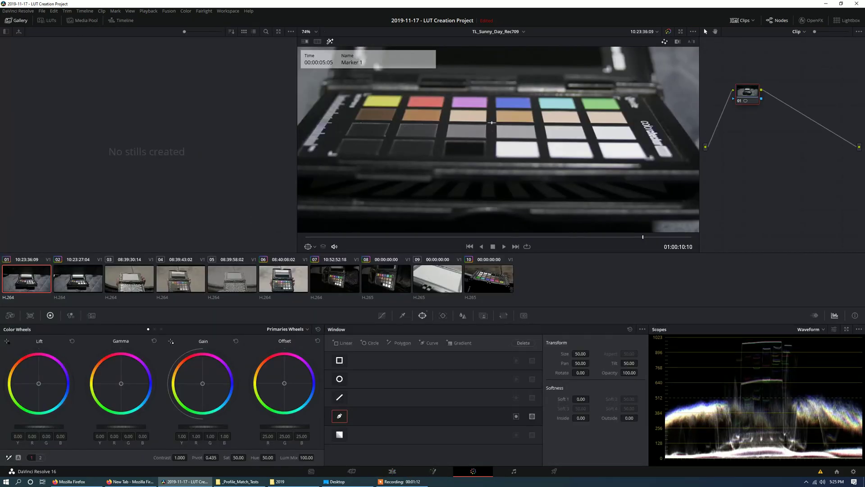
{"action": "left_click", "coordinate": [625, 128]}
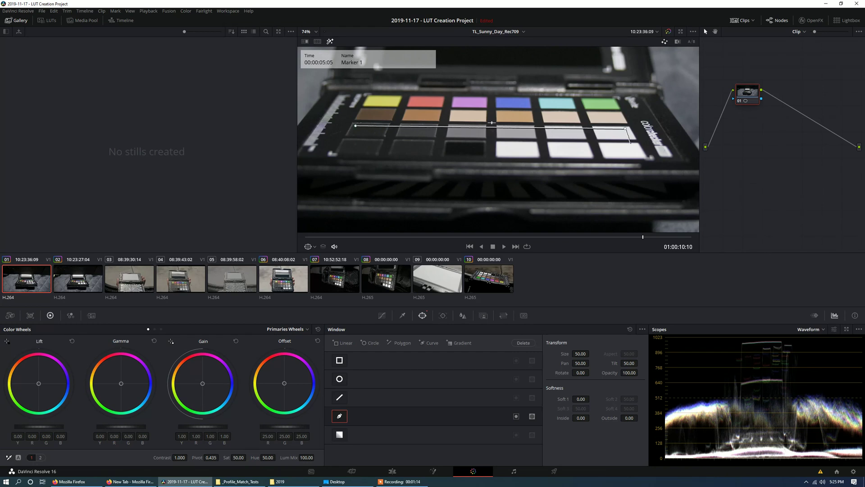
{"action": "left_click", "coordinate": [642, 155]}
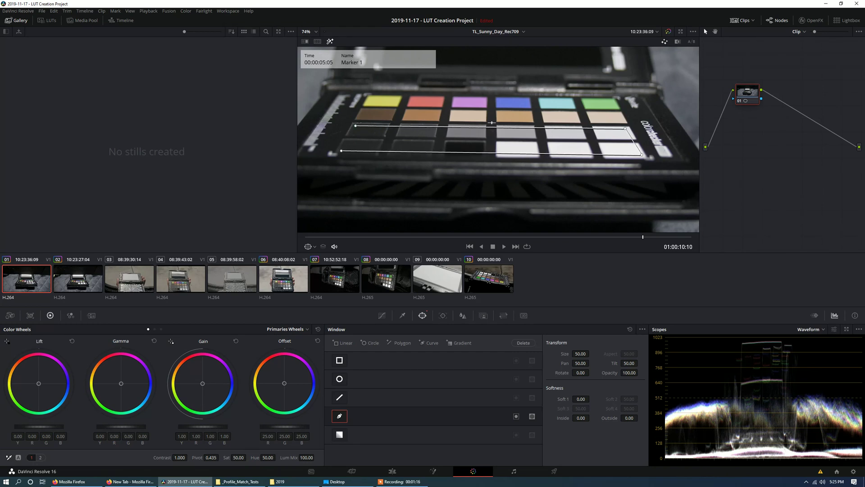
{"action": "left_click", "coordinate": [356, 126]}
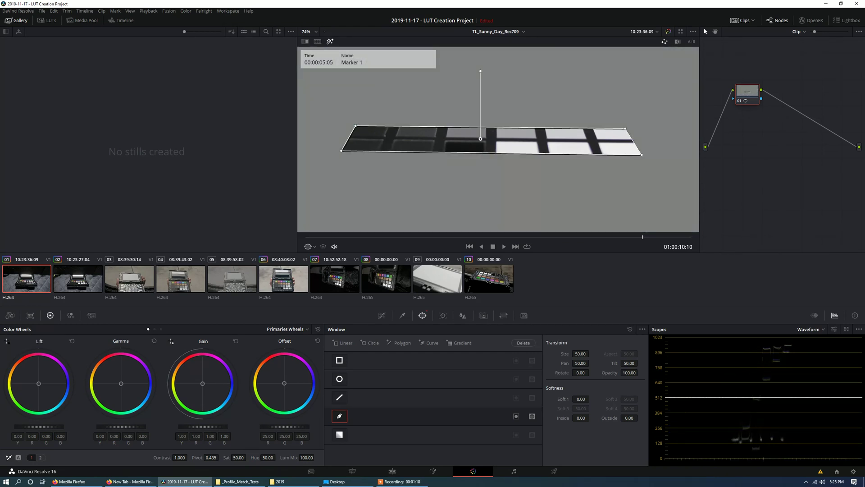
{"action": "key", "text": "shift+h"}
{"action": "key", "text": "shift+h"}
- Float the waveform scope at a larger size and balance the gain to red 0.99, green 1.00 and blue 0.99
{"action": "left_click", "coordinate": [846, 329]}
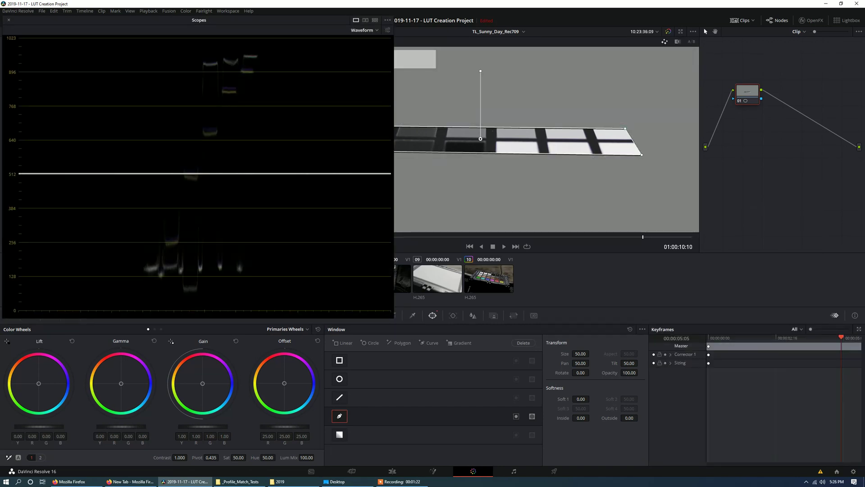
{"action": "left_click_drag", "start_coordinate": [480, 139], "coordinate": [524, 135]}
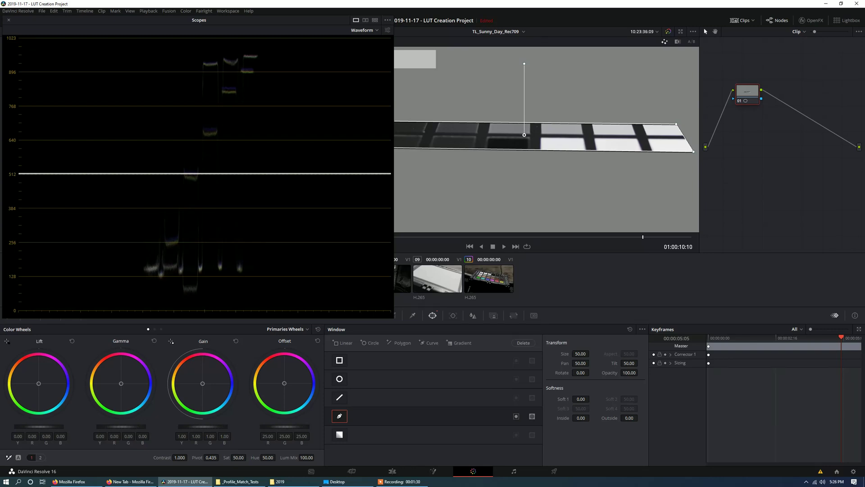
{"action": "left_click_drag", "start_coordinate": [202, 384], "coordinate": [203, 385]}
- Try moving the custom curve's black and white points inward, and undo both changes
{"action": "left_click", "coordinate": [395, 315]}
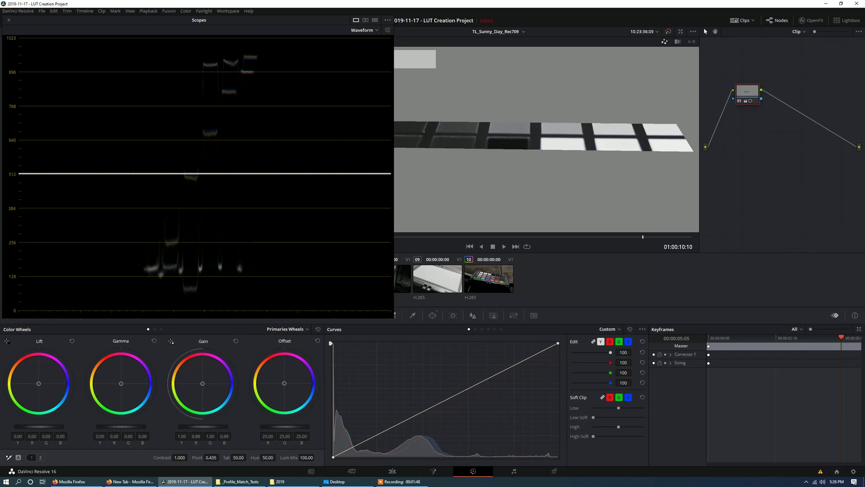
{"action": "left_click_drag", "start_coordinate": [333, 457], "coordinate": [344, 456]}
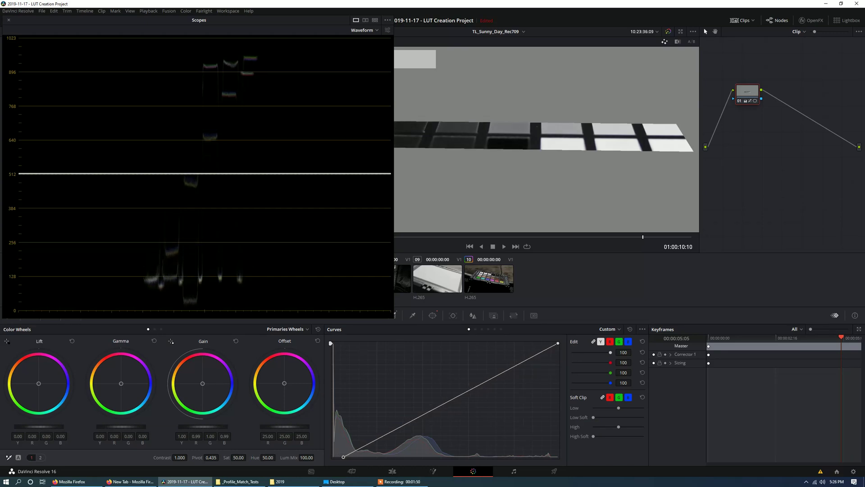
{"action": "left_click_drag", "start_coordinate": [558, 343], "coordinate": [548, 343]}
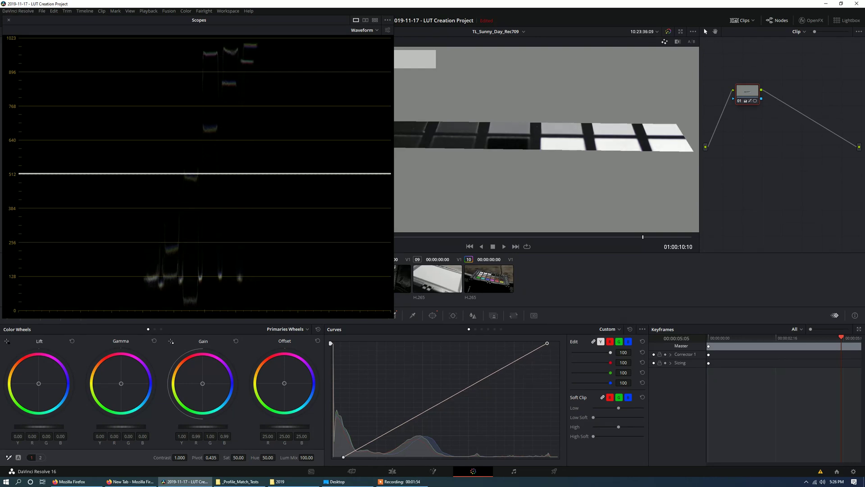
{"action": "key", "text": "ctrl+z"}
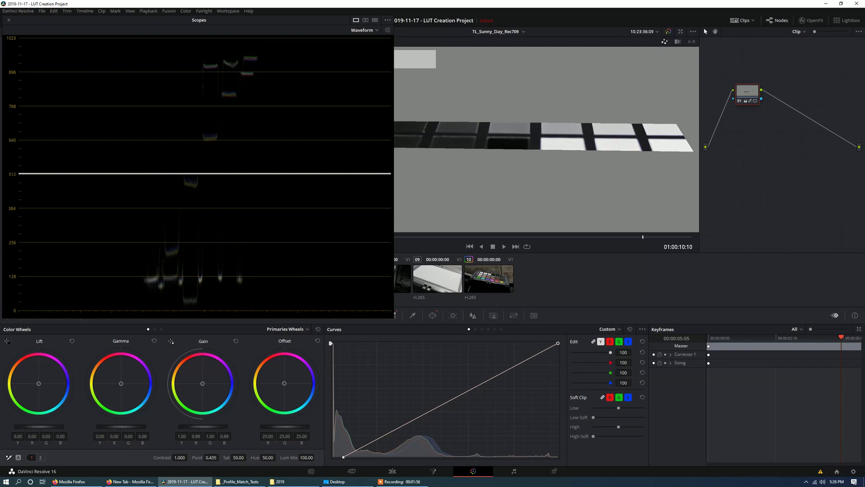
{"action": "key", "text": "ctrl+z"}
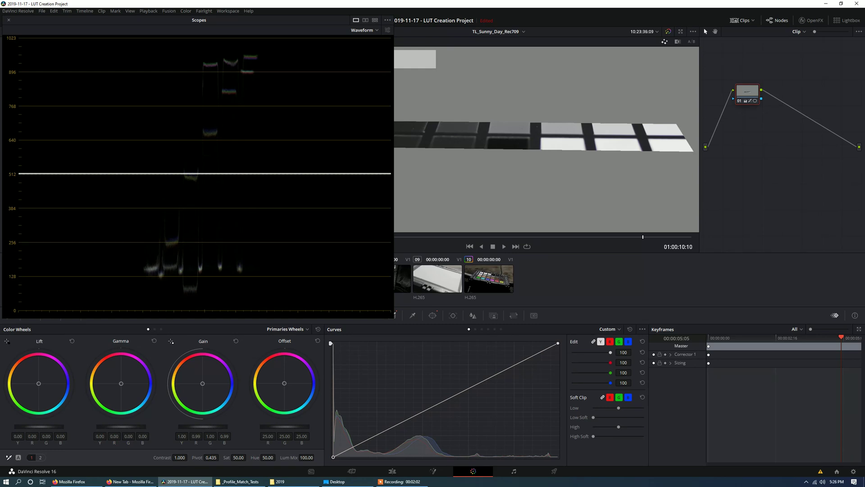
- Close the floating scopes and remove the curve window from clip 01's node
{"action": "key", "text": "ctrl+shift+w"}
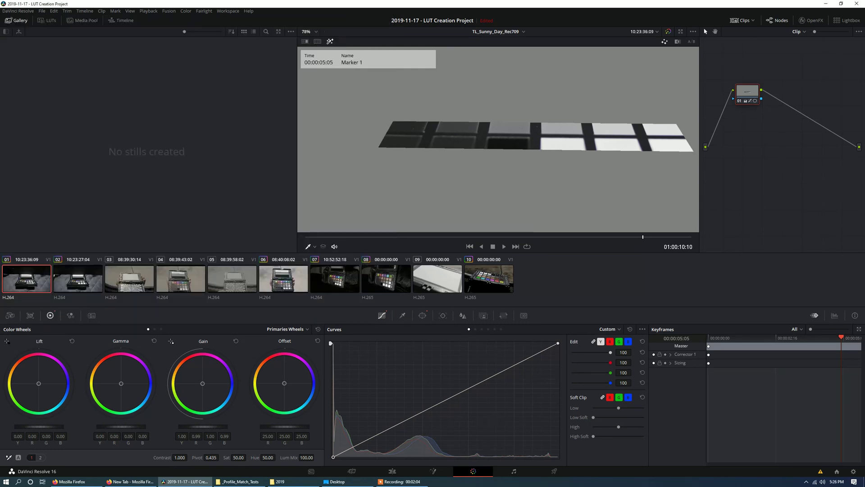
{"action": "left_click", "coordinate": [422, 315]}
{"action": "left_click", "coordinate": [340, 416]}
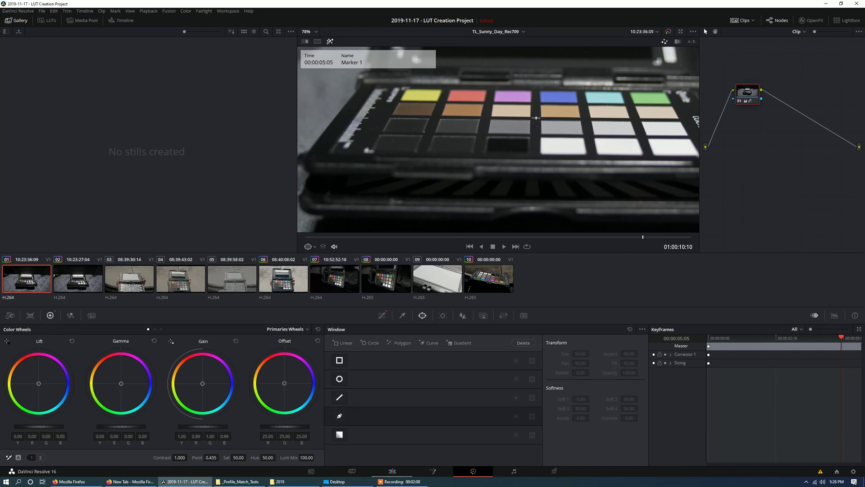
- Return to the Edit page to view the first chart clip on the timeline
{"action": "key", "text": "shift+4"}
{"action": "key", "text": "shift+6"}
{"action": "key", "text": "shift+4"}
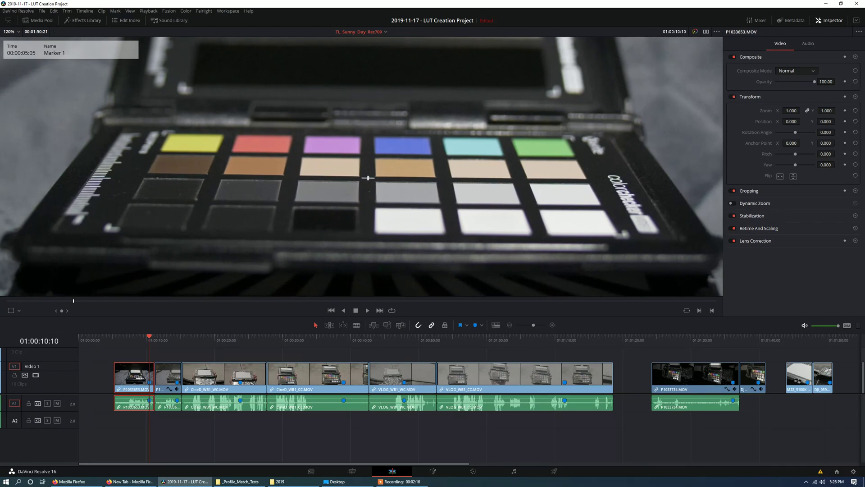
- Try tilting the first chart clip with a pitch of about -1.109 and undo the change
{"action": "mouse_move", "coordinate": [795, 154]}
{"action": "left_mouse_down"}
{"action": "mouse_move", "coordinate": [804, 154]}
{"action": "mouse_move", "coordinate": [781, 154]}
{"action": "left_mouse_up"}
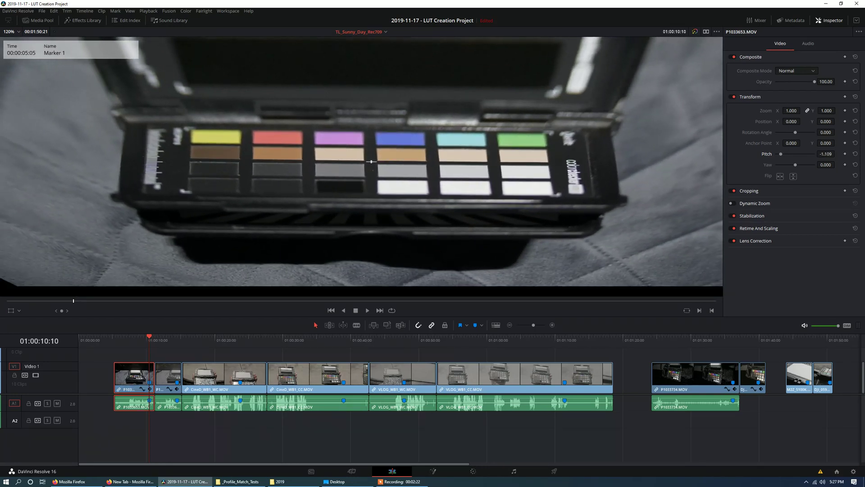
{"action": "key", "text": "ctrl+z"}
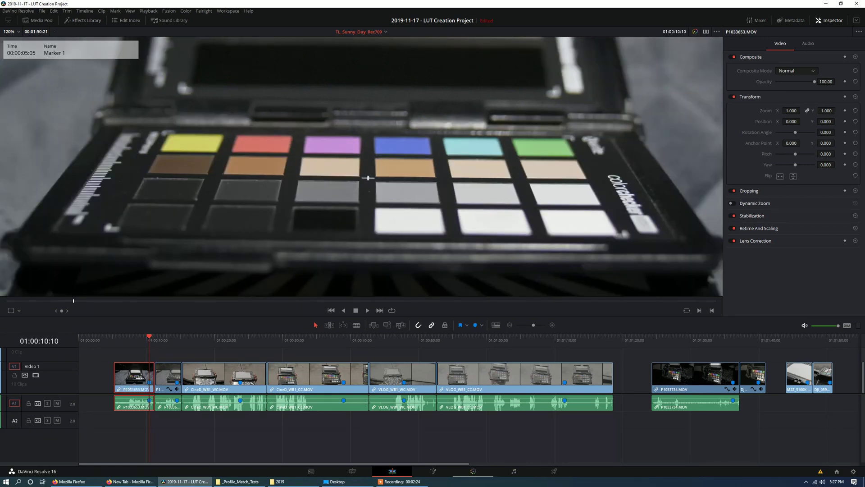
- On the Color page, blank the output around the chart's grey patches: top 1292.760, right 2449.920, bottom 1428.840, left 1299.840
{"action": "key", "text": "shift+6"}
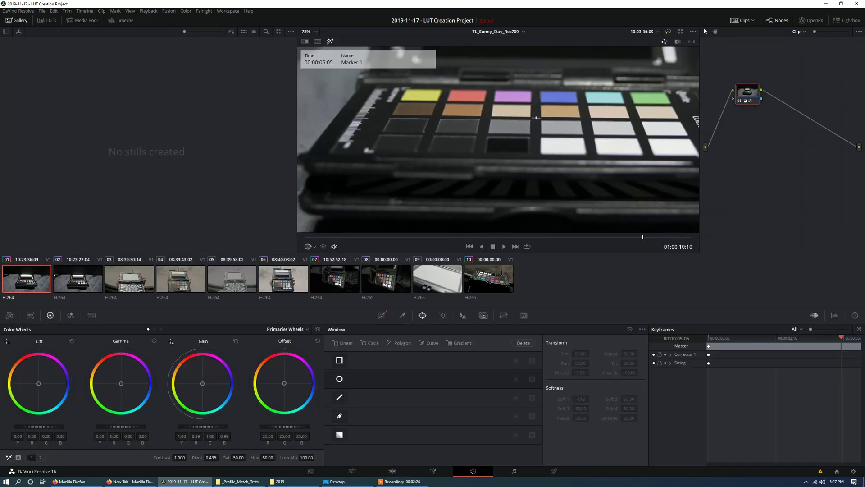
{"action": "left_click", "coordinate": [504, 315]}
{"action": "left_click", "coordinate": [473, 329]}
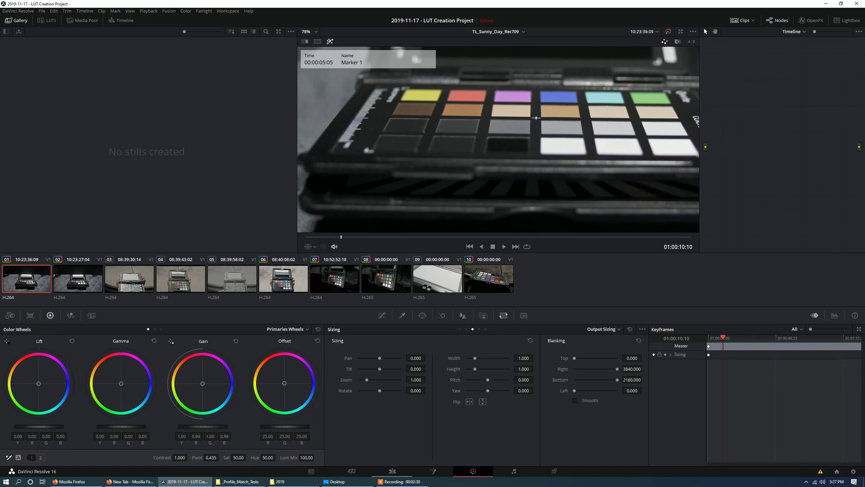
{"action": "left_click", "coordinate": [392, 471]}
{"action": "key", "text": "shift+6"}
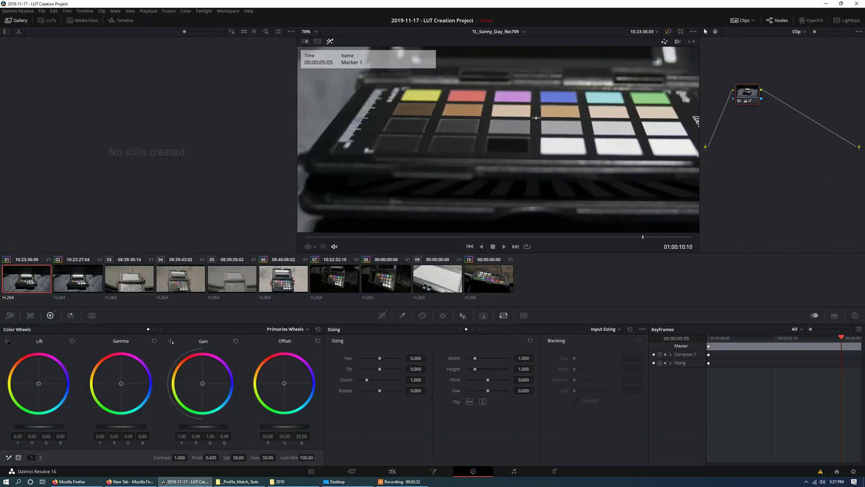
{"action": "left_click", "coordinate": [472, 329]}
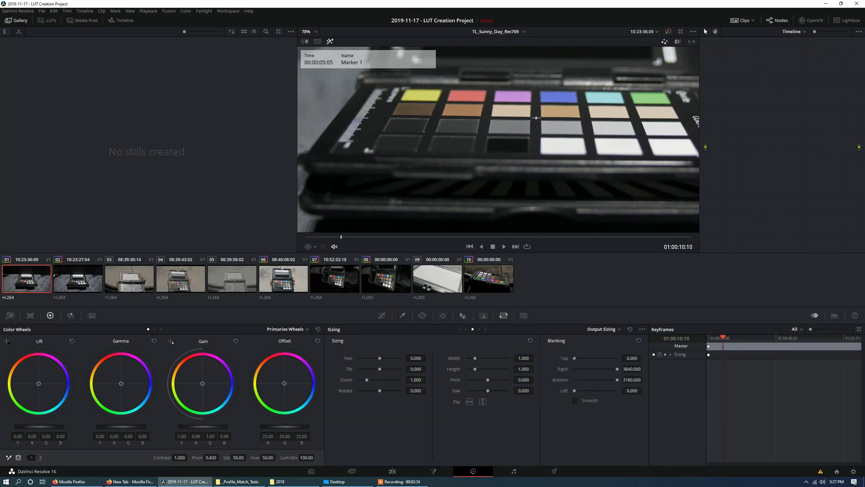
{"action": "left_click_drag", "start_coordinate": [574, 358], "coordinate": [600, 358]}
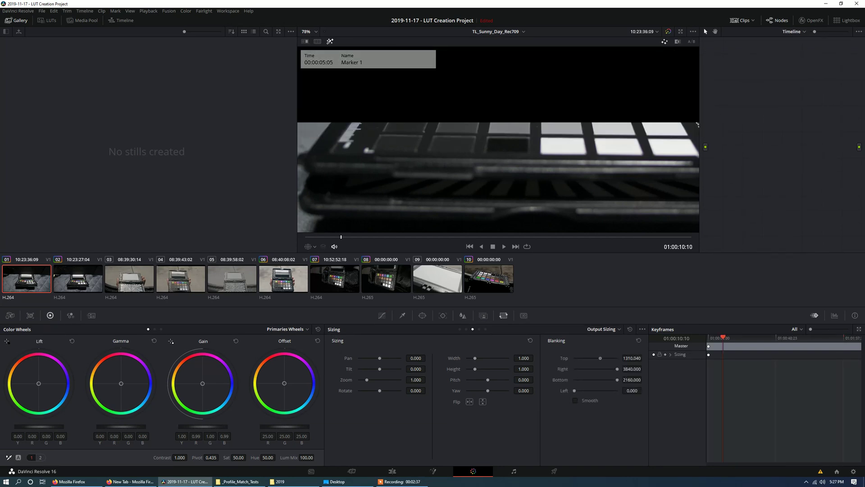
{"action": "left_click_drag", "start_coordinate": [617, 369], "coordinate": [601, 370]}
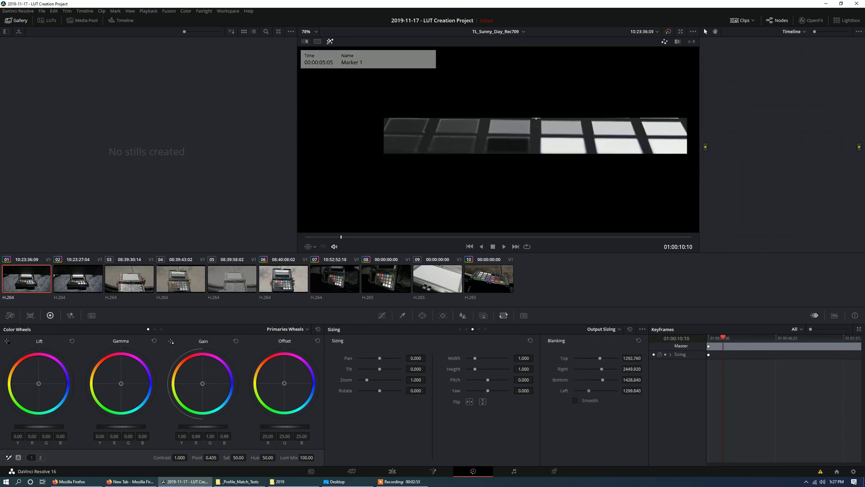
- Grab a still of clip 01's isolated grey patches into the gallery
{"action": "scroll", "coordinate": [498, 135], "scroll_direction": "up", "scroll_amount": 4}
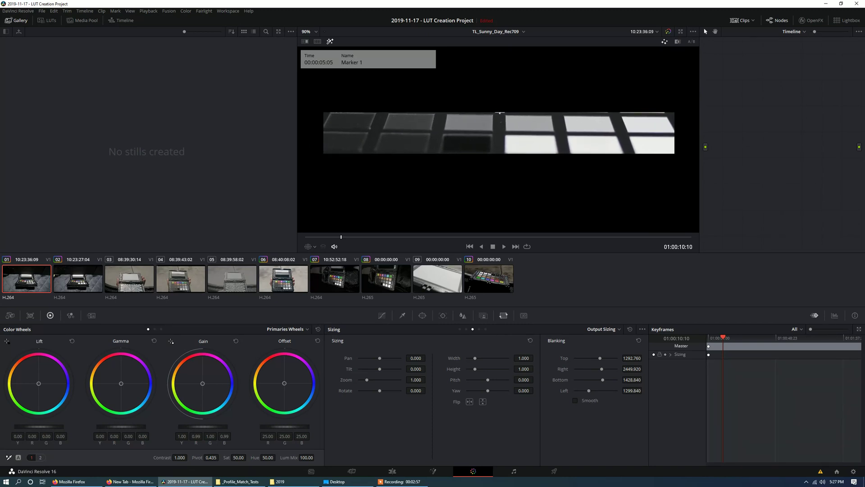
{"action": "right_click", "coordinate": [434, 125]}
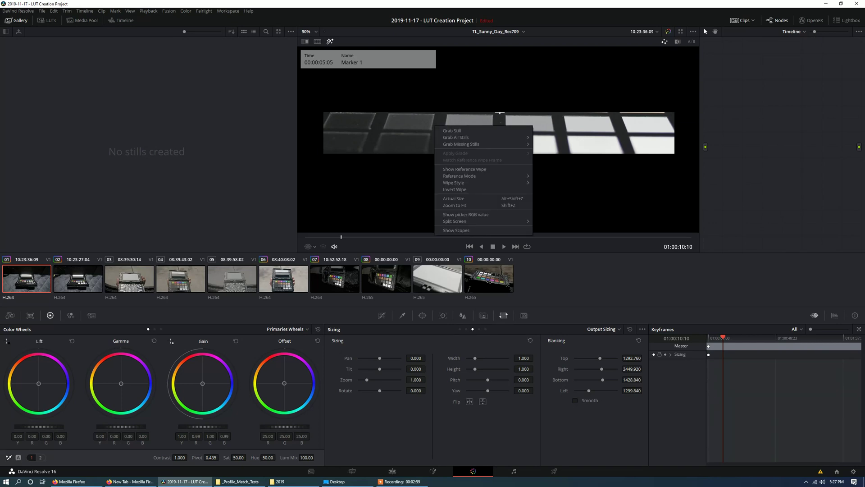
{"action": "left_click", "coordinate": [451, 130]}
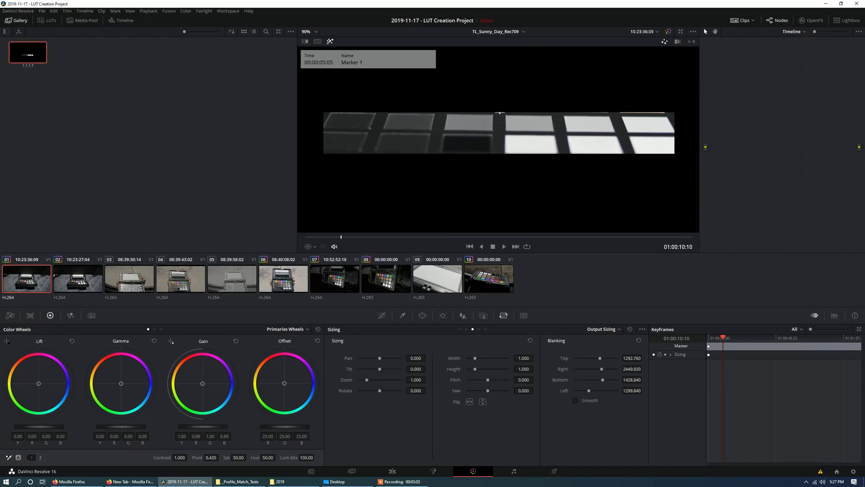
- Go to the marker in clip 02 using the Edit page timeline and return to the Color page there
{"action": "key", "text": "Down"}
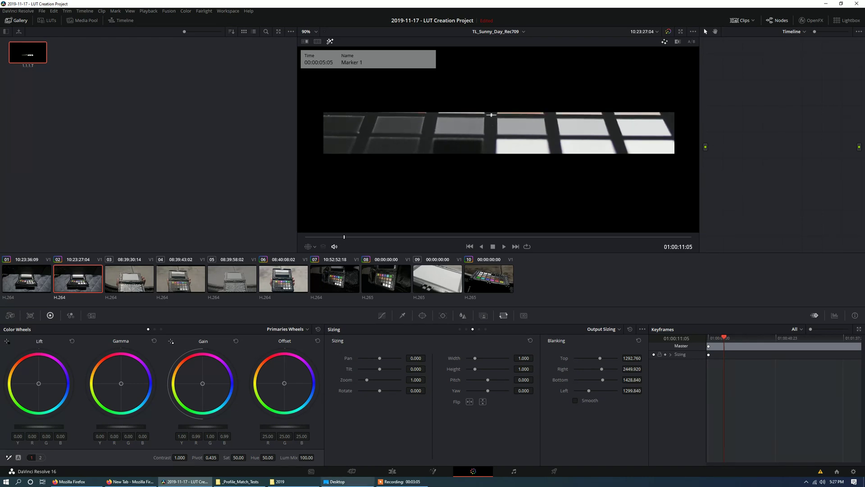
{"action": "key", "text": "shift+4"}
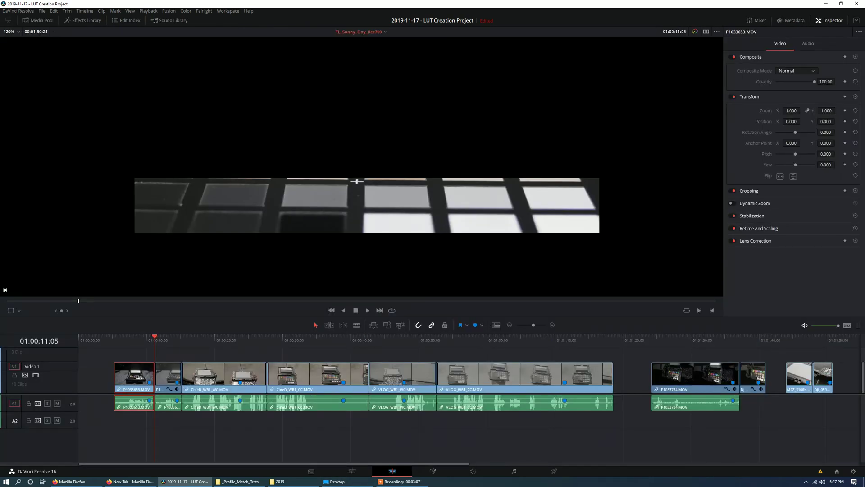
{"action": "key", "text": "shift+Down"}
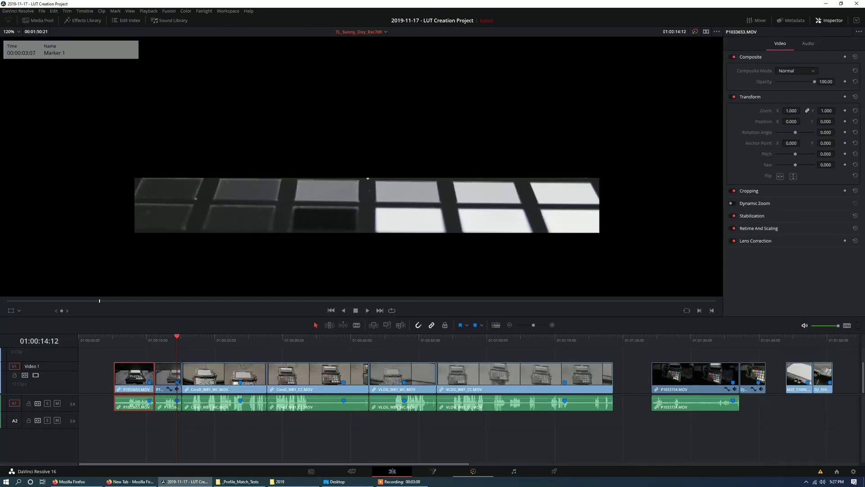
{"action": "key", "text": "shift+6"}
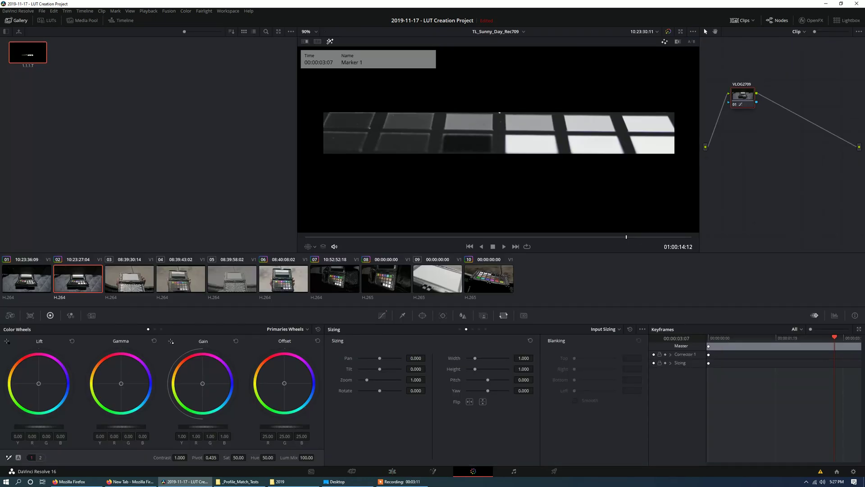
- Wipe clip 02 against the reference still, compare it with the grade on and off, and leave the grade bypassed
{"action": "key", "text": "ctrl+w"}
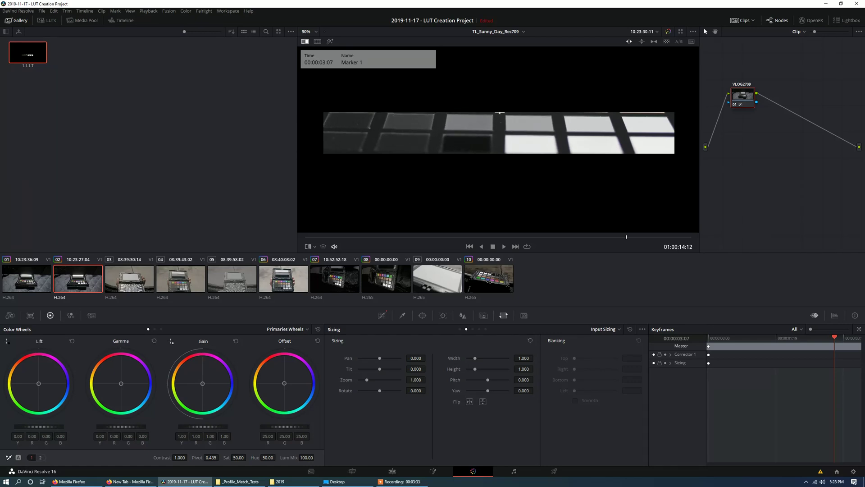
{"action": "key", "text": "shift+d"}
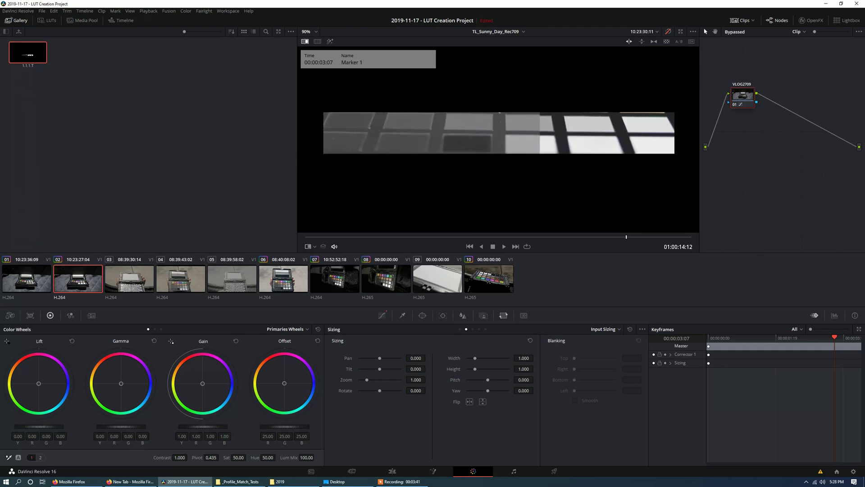
{"action": "key", "text": "shift+d"}
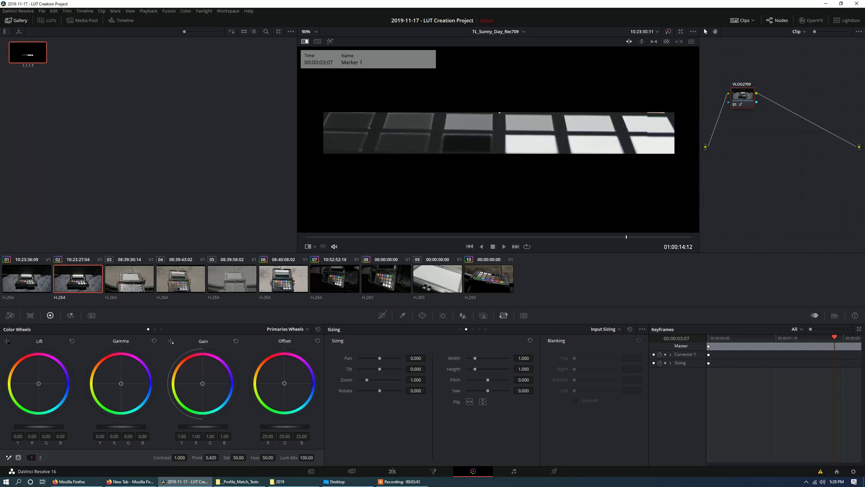
{"action": "key", "text": "shift+d"}
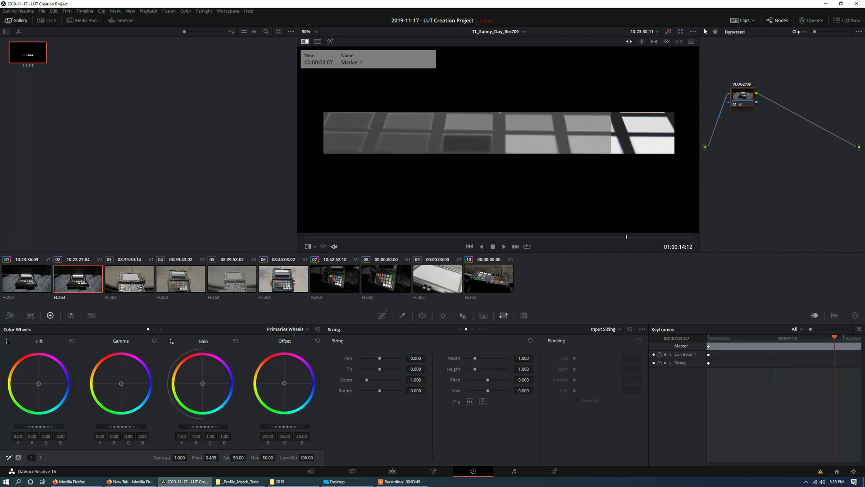
- Display the custom curve of clip 02 and reset all its grades and nodes
{"action": "left_click", "coordinate": [382, 316]}
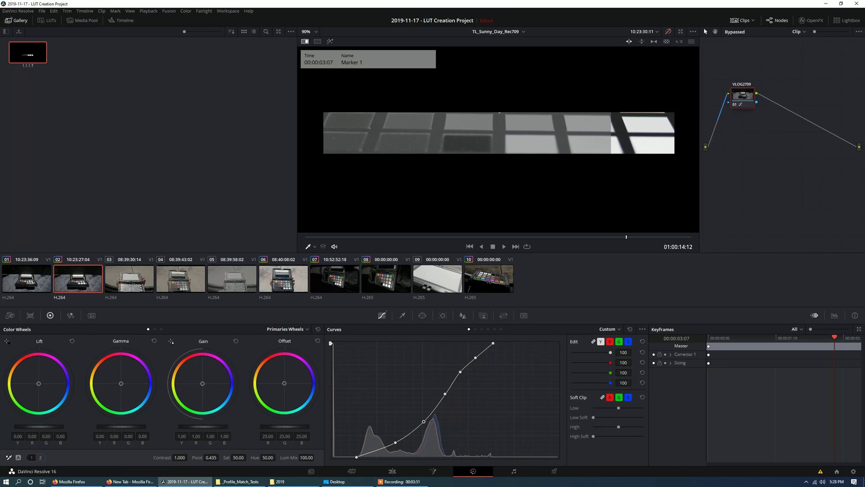
{"action": "right_click", "coordinate": [749, 152]}
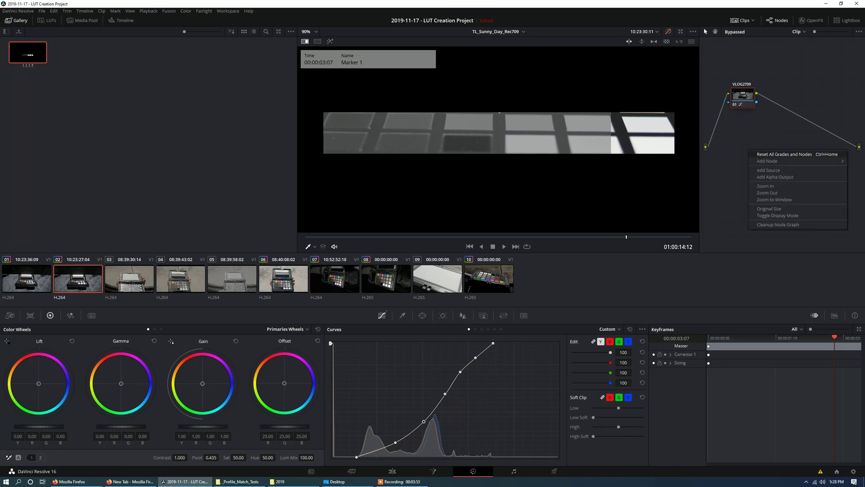
{"action": "left_click", "coordinate": [766, 154]}
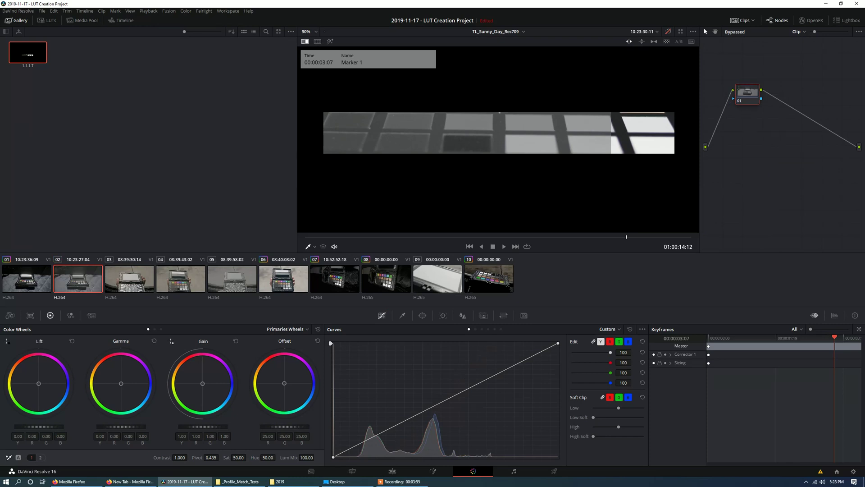
- Show the waveform scope in a floating window and place it at the screen's upper-left corner
{"action": "left_click", "coordinate": [835, 315]}
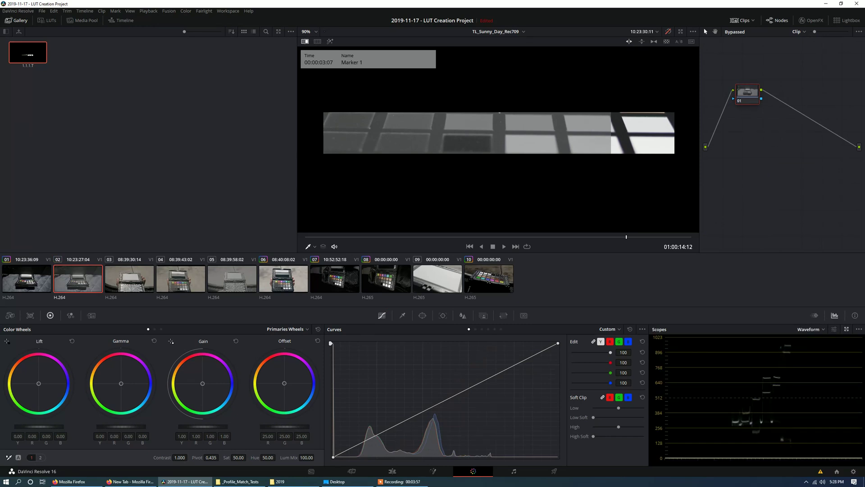
{"action": "left_click", "coordinate": [846, 329]}
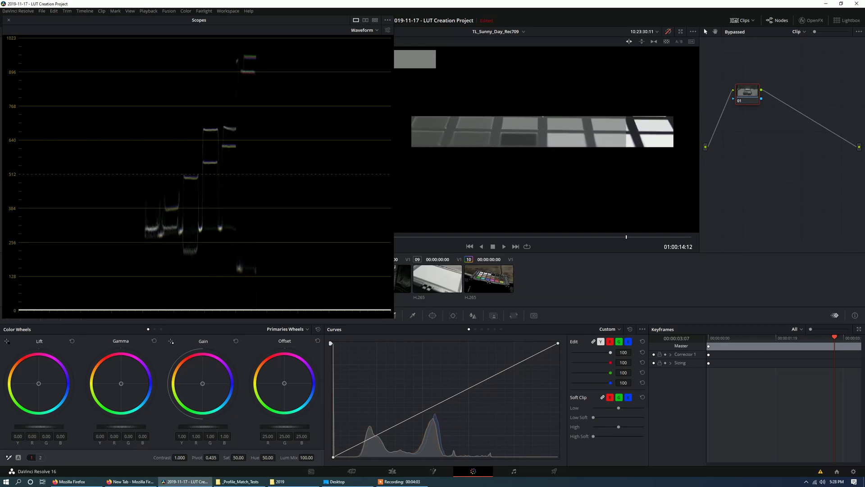
{"action": "mouse_move", "coordinate": [199, 19]}
{"action": "left_mouse_down"}
{"action": "mouse_move", "coordinate": [201, 163]}
{"action": "mouse_move", "coordinate": [147, 226]}
{"action": "mouse_move", "coordinate": [55, 228]}
{"action": "mouse_move", "coordinate": [103, 37]}
{"action": "mouse_move", "coordinate": [147, 15]}
{"action": "mouse_move", "coordinate": [194, 13]}
{"action": "left_mouse_up"}
- Enlarge the grey patches in the viewer and shift the wipe boundary onto the third patch column
{"action": "left_click", "coordinate": [315, 247]}
{"action": "left_click", "coordinate": [333, 284]}
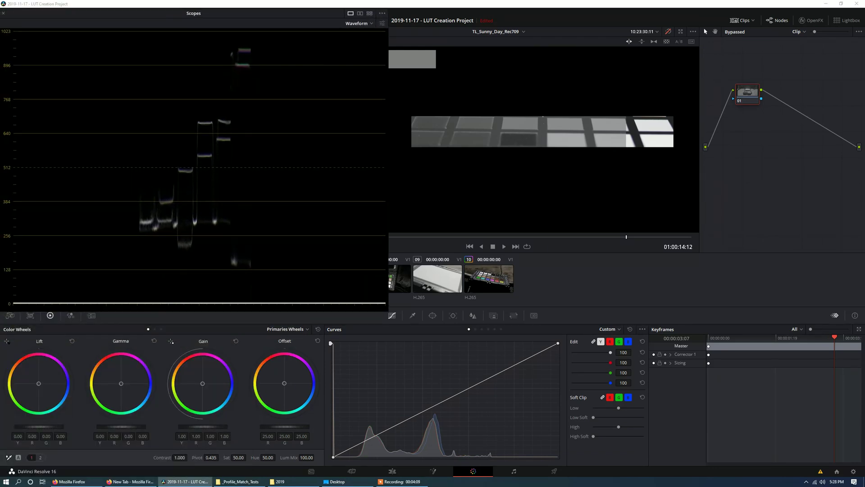
{"action": "scroll", "coordinate": [559, 133], "scroll_direction": "up", "scroll_amount": 4}
{"action": "left_click_drag", "start_coordinate": [558, 133], "coordinate": [537, 120]}
{"action": "left_click_drag", "start_coordinate": [422, 138], "coordinate": [523, 136]}
{"action": "scroll", "coordinate": [437, 136], "scroll_direction": "down", "scroll_amount": 1}
- Re-enable the grade and move the custom curve's black point to about 15% and white point to about 70% of the input range
{"action": "left_click_drag", "start_coordinate": [333, 457], "coordinate": [352, 457]}
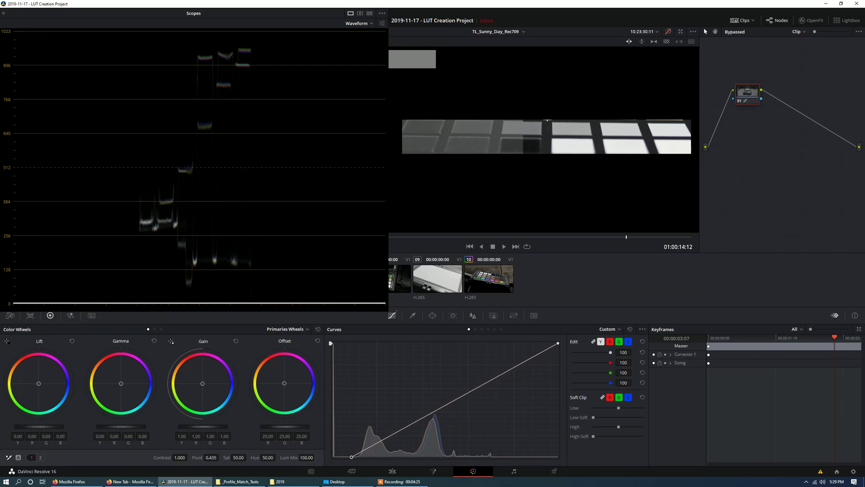
{"action": "key", "text": "shift+d"}
{"action": "left_click_drag", "start_coordinate": [351, 457], "coordinate": [366, 457]}
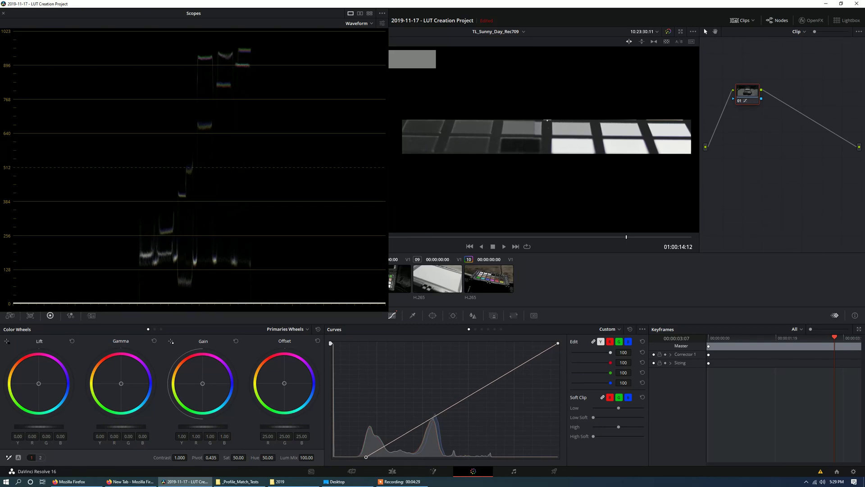
{"action": "left_click_drag", "start_coordinate": [558, 343], "coordinate": [492, 343]}
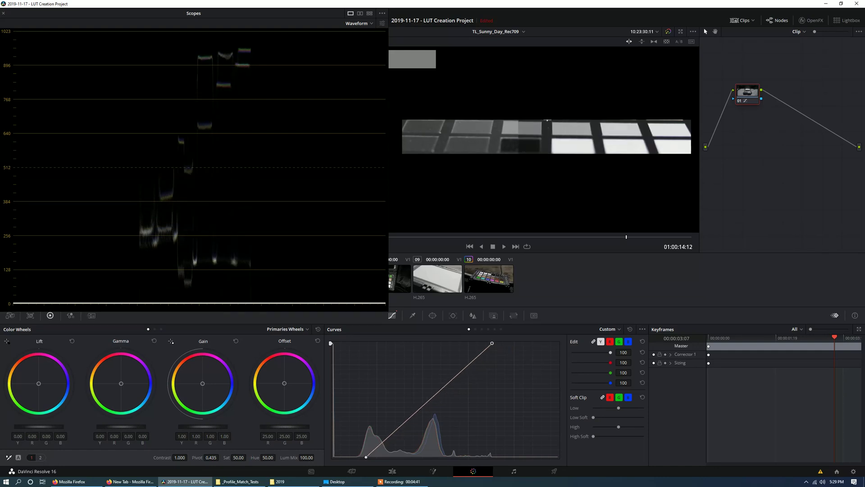
- Add four intermediate points to the custom curve and shape them into an S-curve matching the reference still's grey patches on the waveform
{"action": "left_click", "coordinate": [473, 360]}
{"action": "left_click_drag", "start_coordinate": [452, 379], "coordinate": [403, 437]}
{"action": "left_click_drag", "start_coordinate": [473, 360], "coordinate": [495, 344]}
{"action": "left_click_drag", "start_coordinate": [453, 382], "coordinate": [451, 382]}
{"action": "left_click_drag", "start_coordinate": [494, 344], "coordinate": [504, 343]}
{"action": "mouse_move", "coordinate": [478, 355]}
{"action": "left_mouse_down"}
{"action": "mouse_move", "coordinate": [493, 343]}
{"action": "mouse_move", "coordinate": [449, 387]}
{"action": "mouse_move", "coordinate": [471, 359]}
{"action": "left_mouse_up"}
{"action": "left_click_drag", "start_coordinate": [428, 414], "coordinate": [429, 416]}
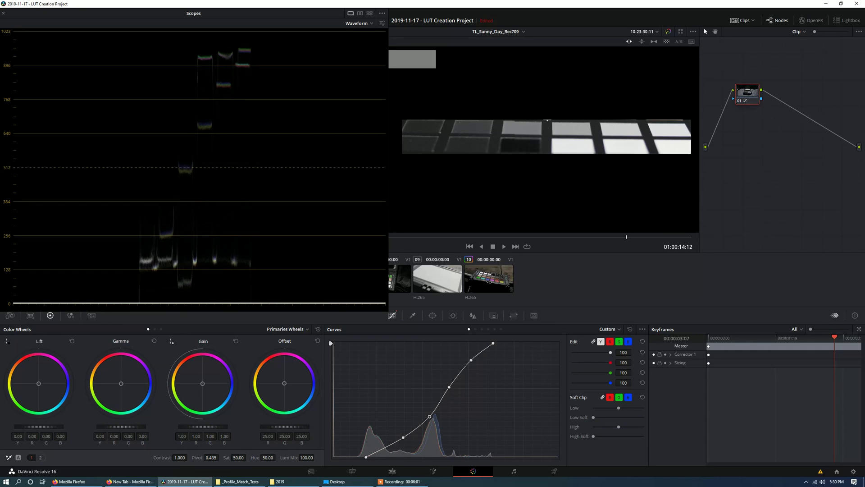
{"action": "left_click_drag", "start_coordinate": [366, 457], "coordinate": [364, 456]}
{"action": "left_click_drag", "start_coordinate": [471, 360], "coordinate": [495, 344]}
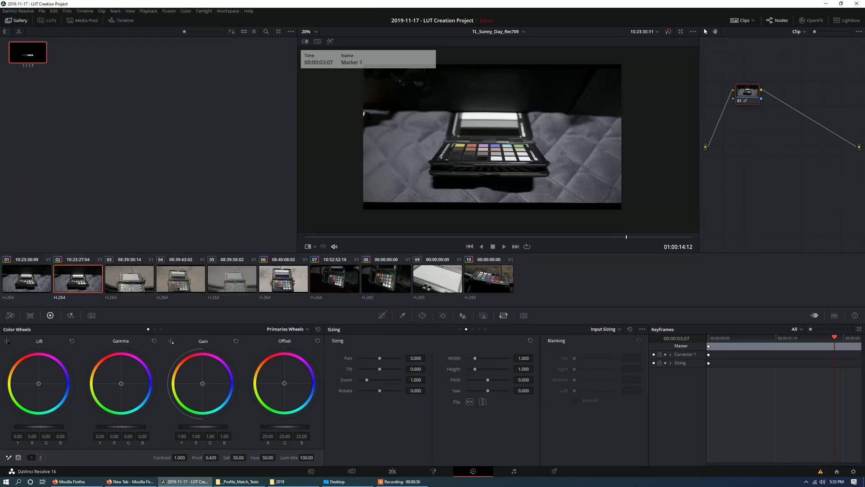
- Label clip 02's corrector node VLOG2709
{"action": "right_click", "coordinate": [748, 94]}
{"action": "left_click", "coordinate": [767, 109]}
{"action": "type", "text": "VLOG2709"}
- On the Edit page, examine the marked frames of the VLOG colour chart clip and the VLOG white card clip
{"action": "key", "text": "shift+4"}
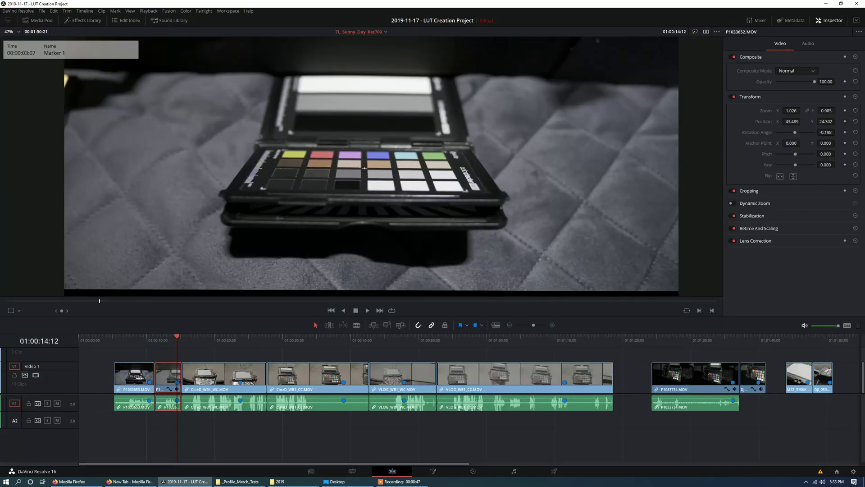
{"action": "left_click", "coordinate": [557, 340]}
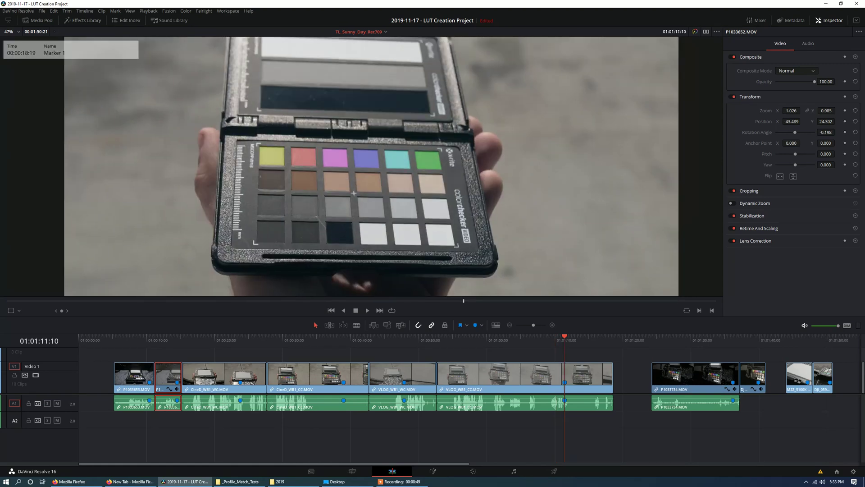
{"action": "key", "text": "space"}
{"action": "scroll", "coordinate": [371, 167], "scroll_direction": "down", "scroll_amount": 4}
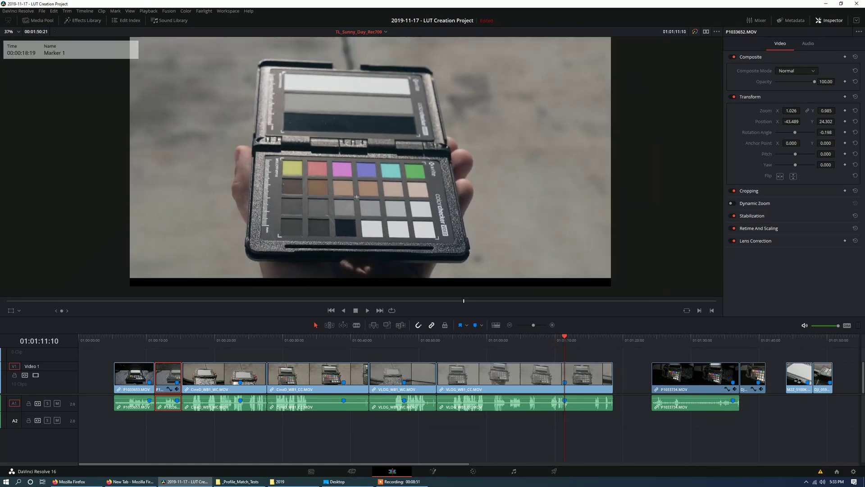
{"action": "scroll", "coordinate": [371, 167], "scroll_direction": "up", "scroll_amount": 3}
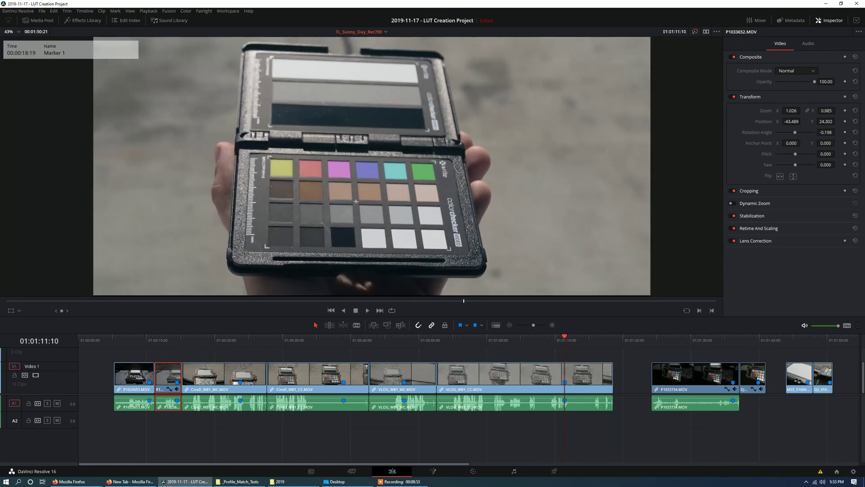
{"action": "key", "text": "shift+Up"}
{"action": "scroll", "coordinate": [356, 201], "scroll_direction": "up", "scroll_amount": 2}
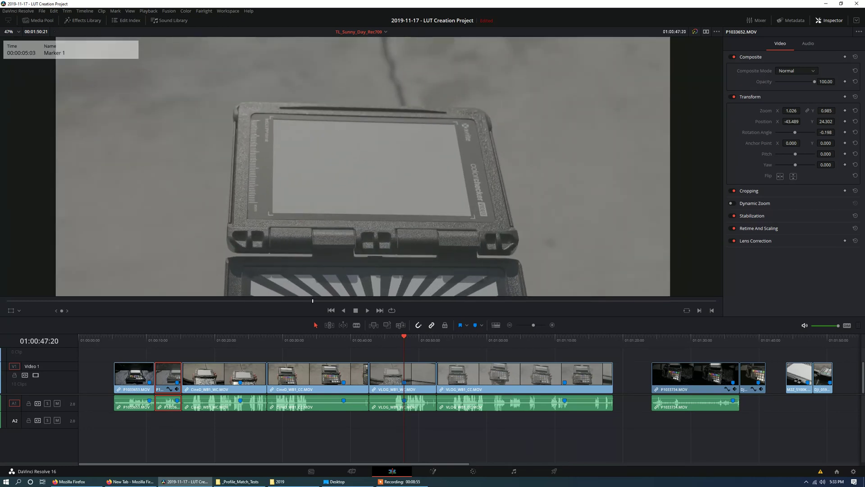
- On the Color page, reset all grades and nodes on the VLOG_WB1_CC chart clip and apply clip 02's VLOG2709 grade to it
{"action": "left_click_drag", "start_coordinate": [356, 201], "coordinate": [351, 174]}
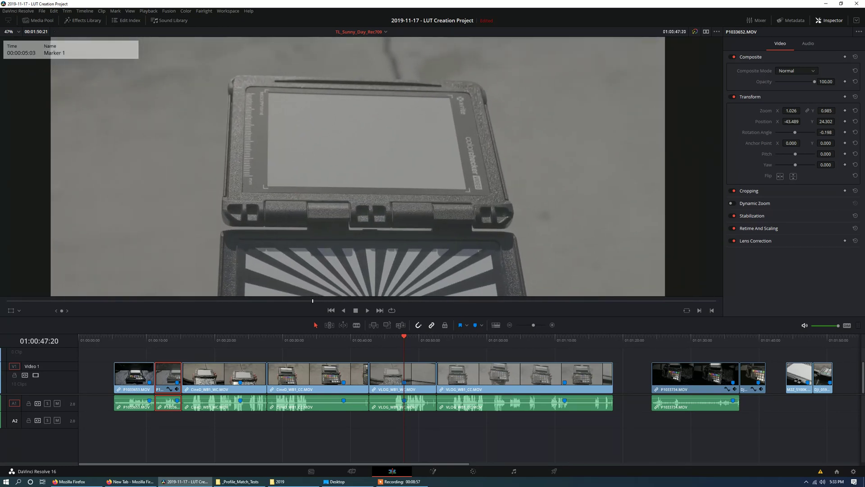
{"action": "key", "text": "shift+Down"}
{"action": "scroll", "coordinate": [341, 195], "scroll_direction": "down", "scroll_amount": 2}
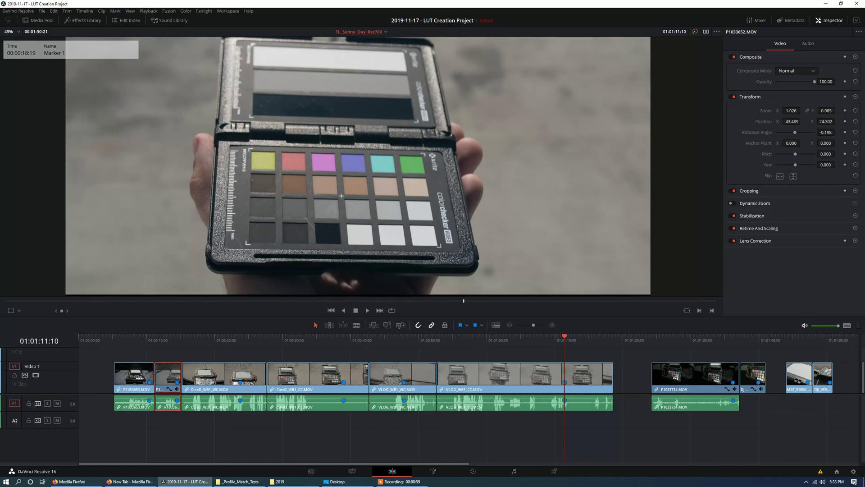
{"action": "key", "text": "shift+6"}
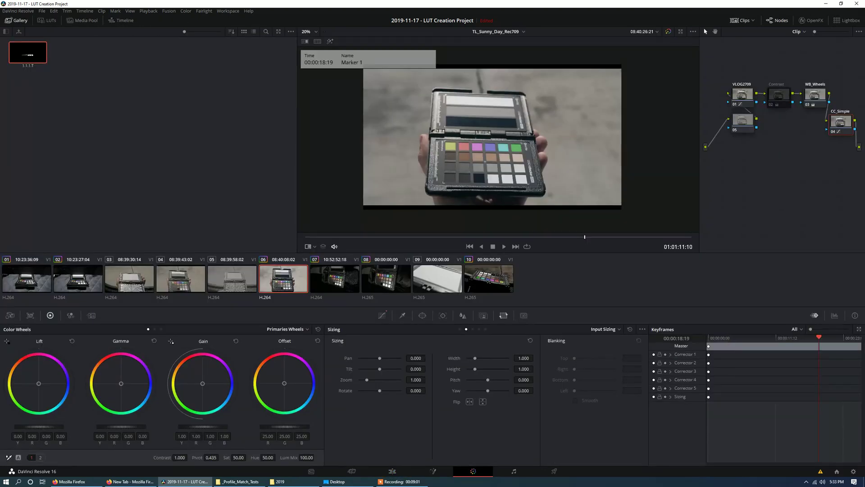
{"action": "scroll", "coordinate": [499, 149], "scroll_direction": "up", "scroll_amount": 4}
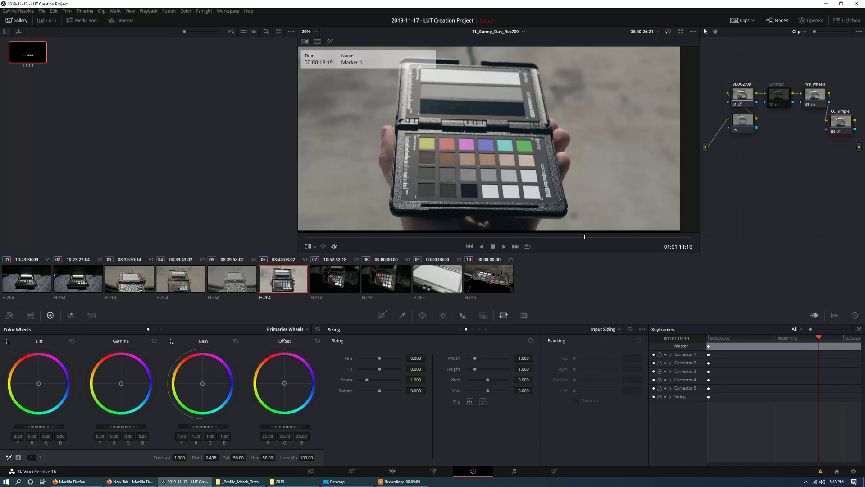
{"action": "right_click", "coordinate": [745, 158]}
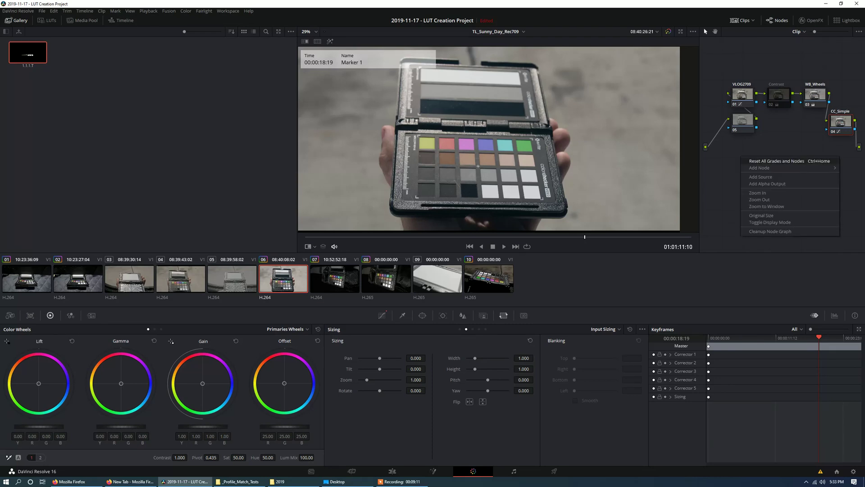
{"action": "left_click", "coordinate": [766, 161]}
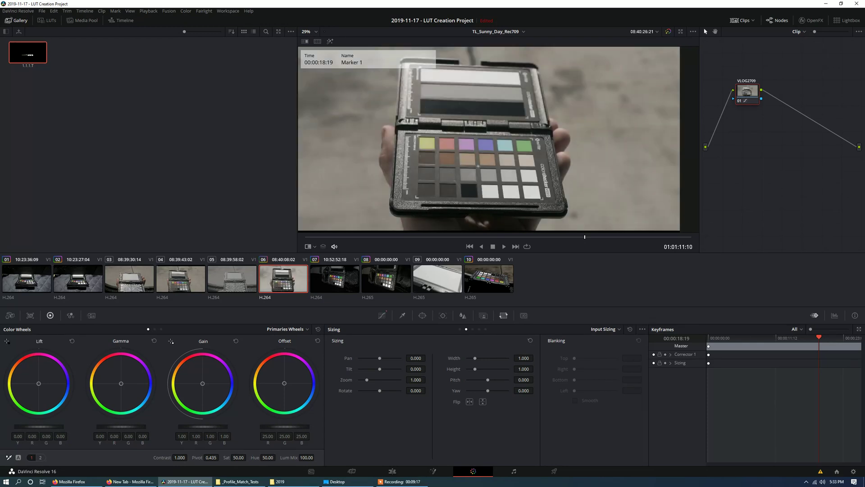
- Show the custom curve and a floating waveform scope, and add a serial node labelled Contrast after VLOG2709
{"action": "left_click", "coordinate": [382, 315]}
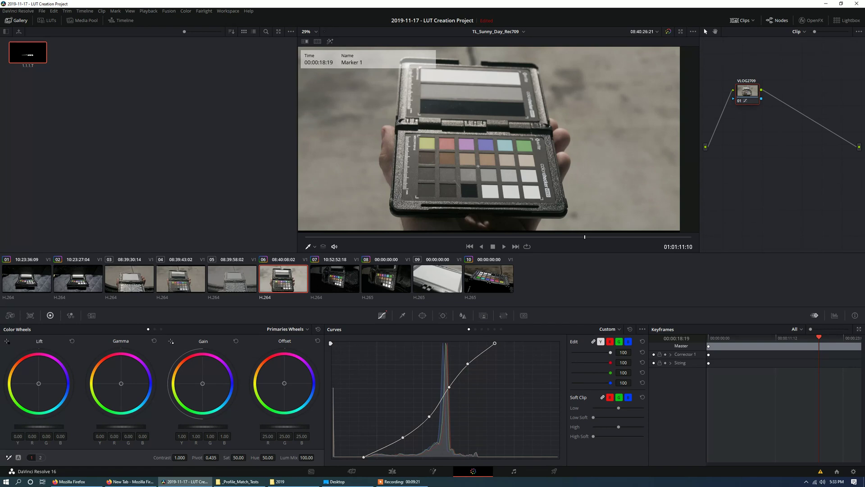
{"action": "left_click", "coordinate": [835, 314]}
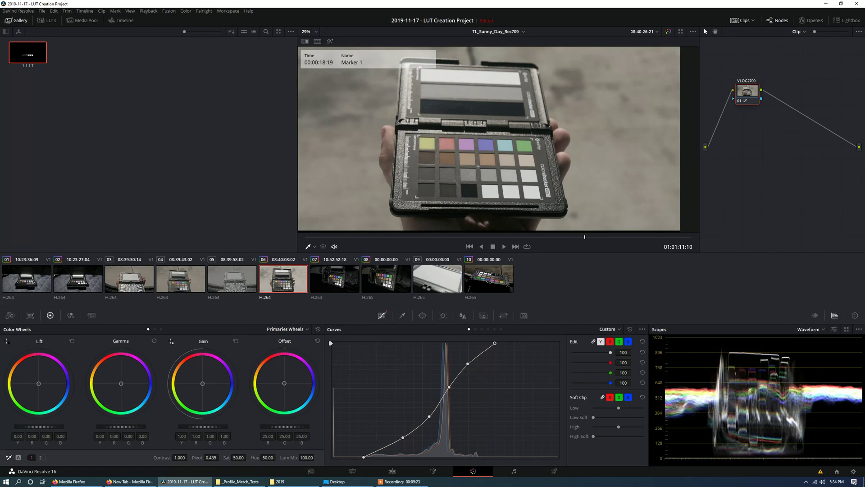
{"action": "left_click", "coordinate": [847, 329]}
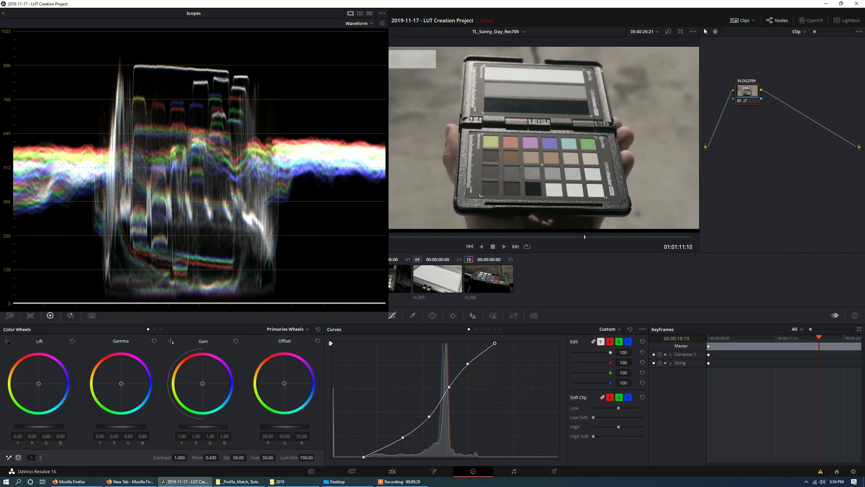
{"action": "scroll", "coordinate": [748, 96], "scroll_direction": "up", "scroll_amount": 2}
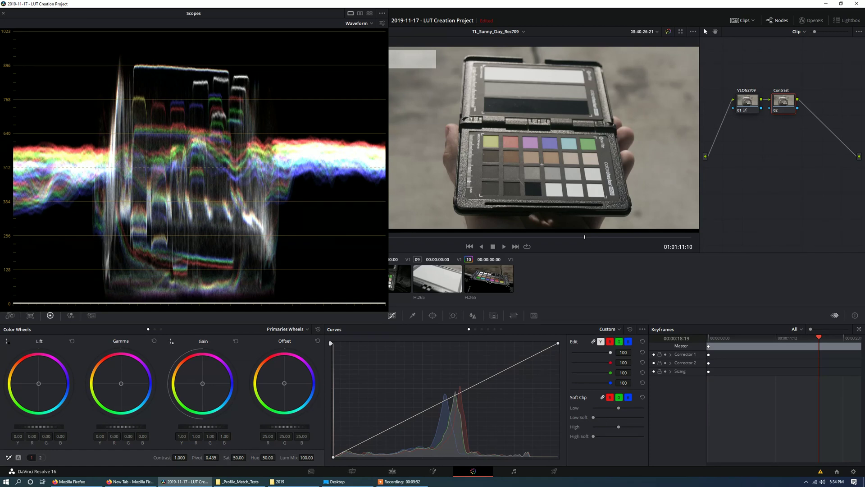
- Draw a closed curve window on the Contrast node around the chart's grey and white patches, leaving out the black patch
{"action": "left_click", "coordinate": [432, 316]}
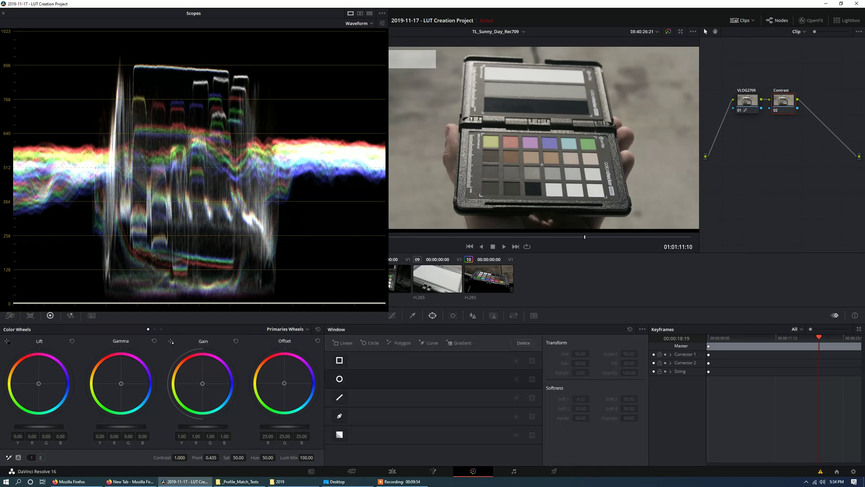
{"action": "key", "text": "shift+4"}
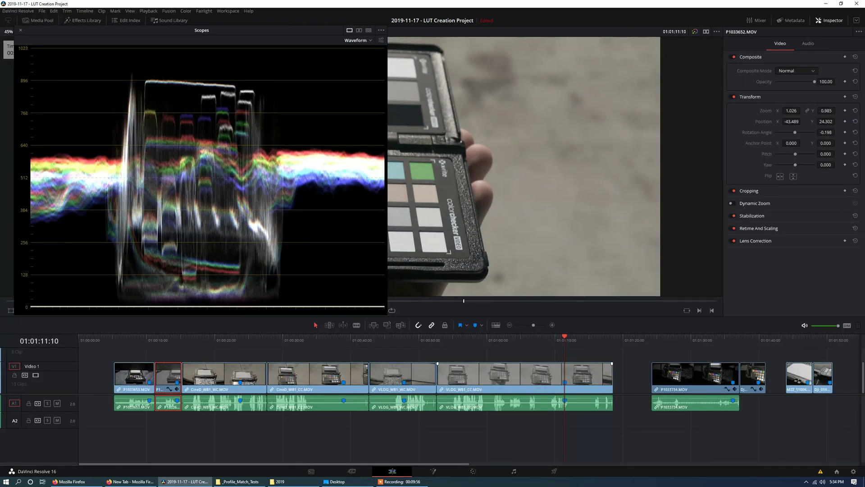
{"action": "key", "text": "shift+5"}
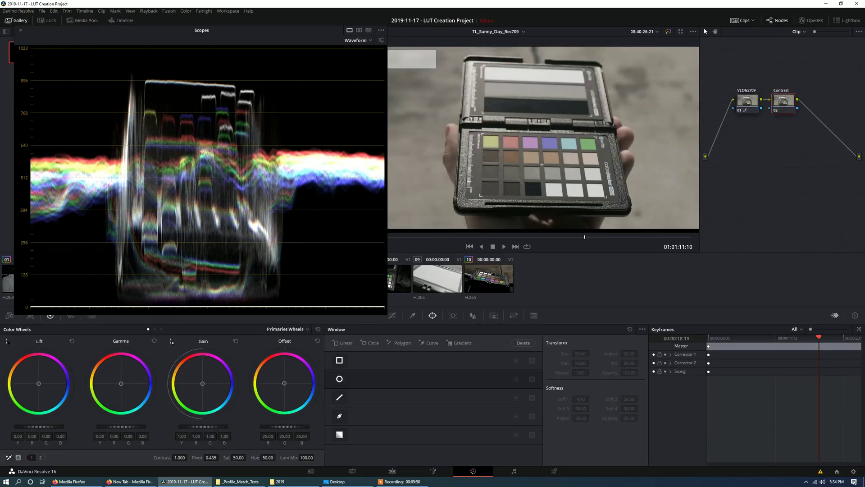
{"action": "left_click", "coordinate": [339, 416]}
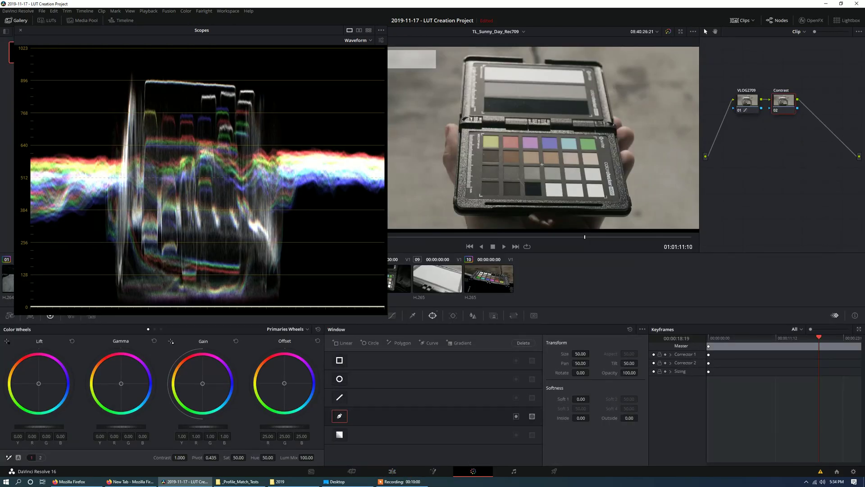
{"action": "scroll", "coordinate": [499, 142], "scroll_direction": "up", "scroll_amount": 3}
{"action": "left_click_drag", "start_coordinate": [563, 176], "coordinate": [523, 141]}
{"action": "scroll", "coordinate": [527, 142], "scroll_direction": "up", "scroll_amount": 2}
{"action": "left_click_drag", "start_coordinate": [533, 143], "coordinate": [532, 136]}
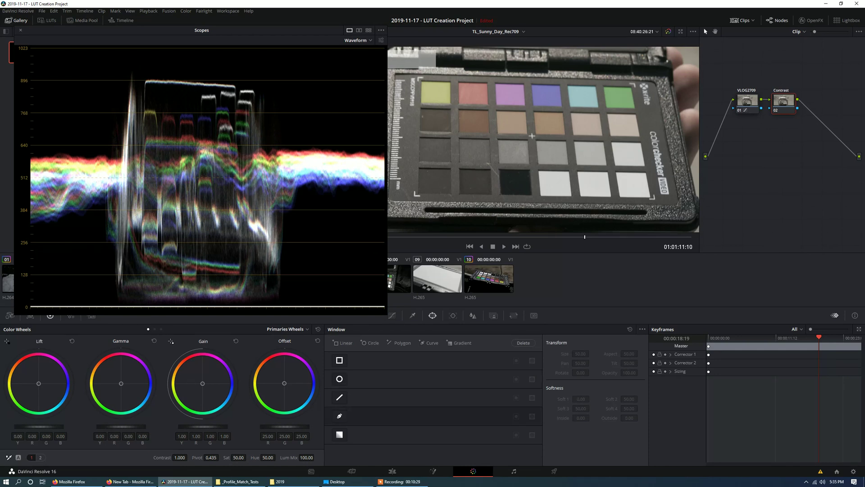
{"action": "left_click", "coordinate": [339, 416]}
{"action": "left_click", "coordinate": [423, 141]}
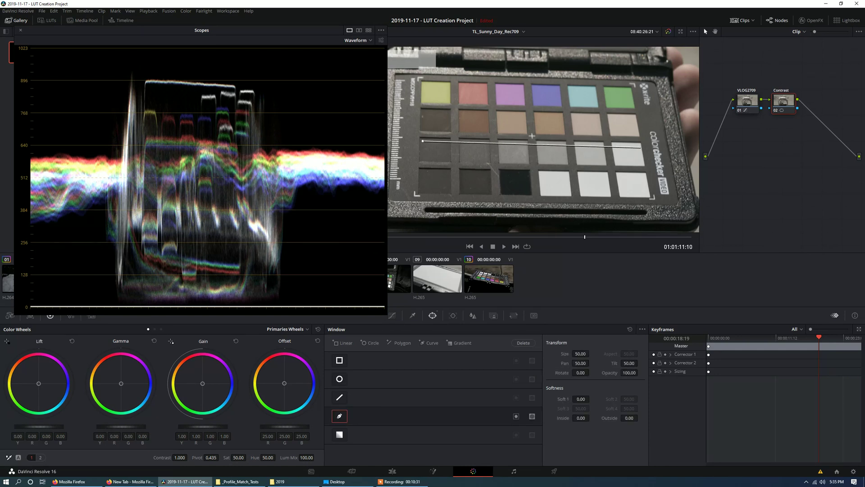
{"action": "left_click", "coordinate": [638, 145]}
{"action": "left_click", "coordinate": [646, 193]}
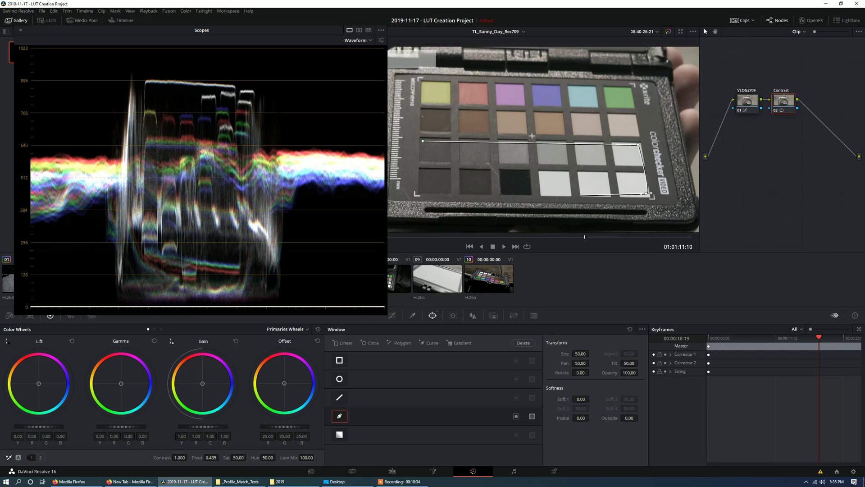
{"action": "left_click", "coordinate": [543, 194]}
{"action": "left_click", "coordinate": [541, 160]}
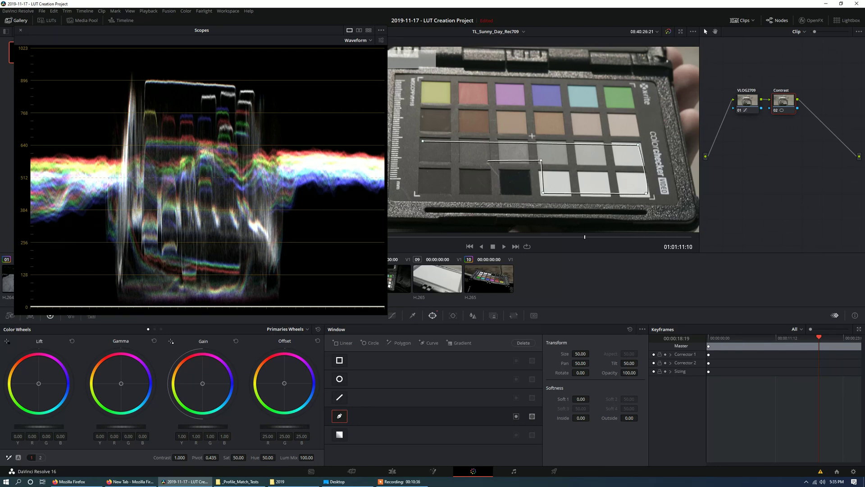
{"action": "left_click", "coordinate": [484, 160]}
{"action": "left_click", "coordinate": [487, 191]}
{"action": "left_click", "coordinate": [422, 190]}
{"action": "left_click", "coordinate": [423, 141]}
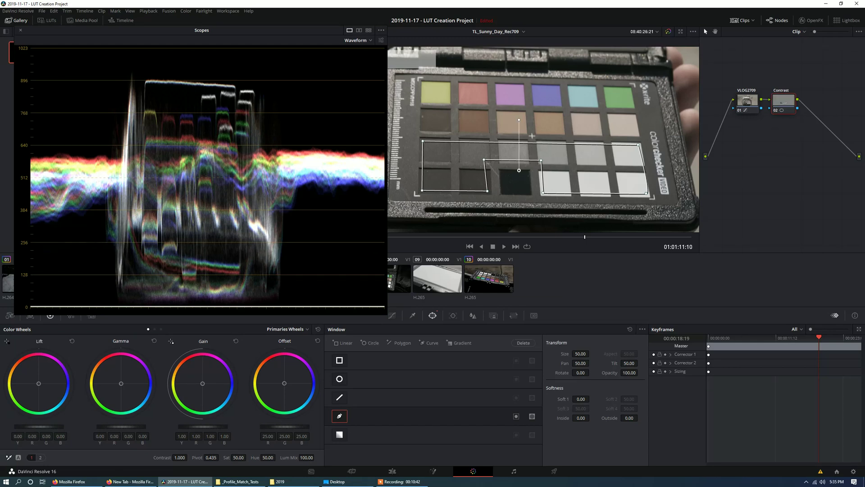
- Highlight the Contrast node's window so only the grey patches show in the viewer and on the waveform
{"action": "key", "text": "shift+h"}
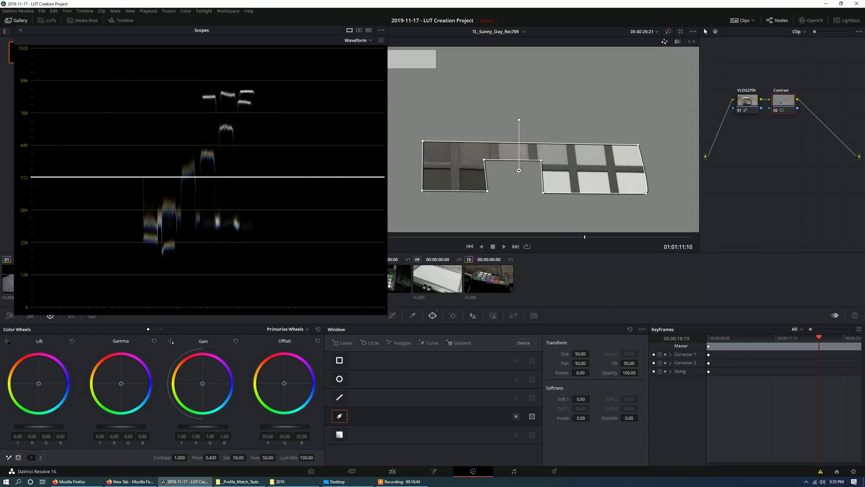
{"action": "left_click_drag", "start_coordinate": [496, 157], "coordinate": [504, 140]}
{"action": "scroll", "coordinate": [516, 148], "scroll_direction": "down", "scroll_amount": 1}
{"action": "scroll", "coordinate": [516, 149], "scroll_direction": "up", "scroll_amount": 2}
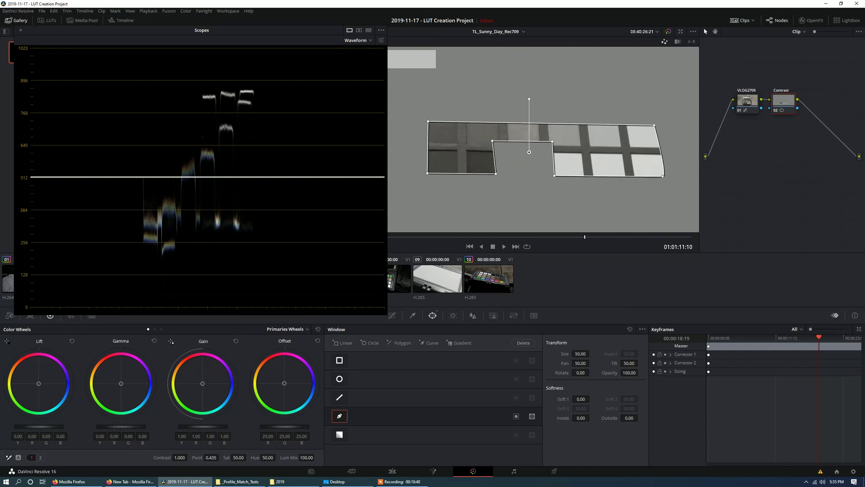
- Adjust the Contrast node's master wheels to a gain of 1.35 and an offset of -2.55, judging the grey patches on the waveform
{"action": "left_click", "coordinate": [392, 316]}
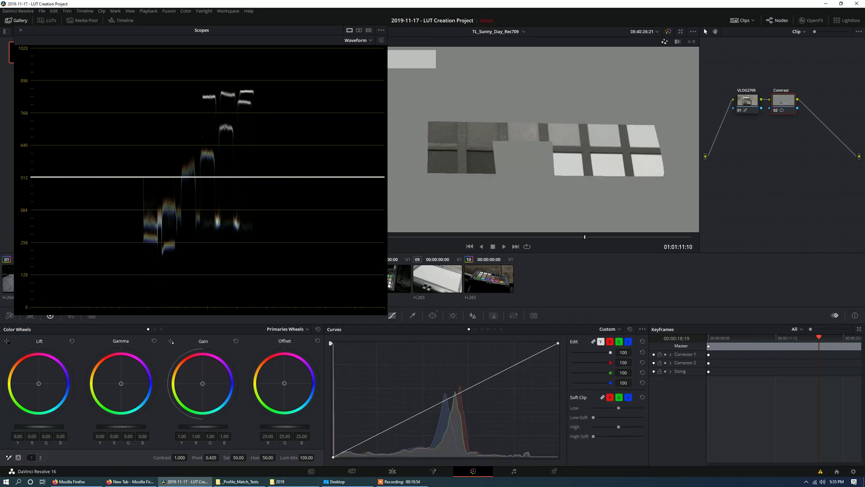
{"action": "mouse_move", "coordinate": [333, 457]}
{"action": "left_mouse_down"}
{"action": "mouse_move", "coordinate": [369, 456]}
{"action": "mouse_move", "coordinate": [333, 456]}
{"action": "left_mouse_up"}
{"action": "left_click_drag", "start_coordinate": [284, 427], "coordinate": [230, 426]}
{"action": "left_click_drag", "start_coordinate": [284, 427], "coordinate": [209, 426]}
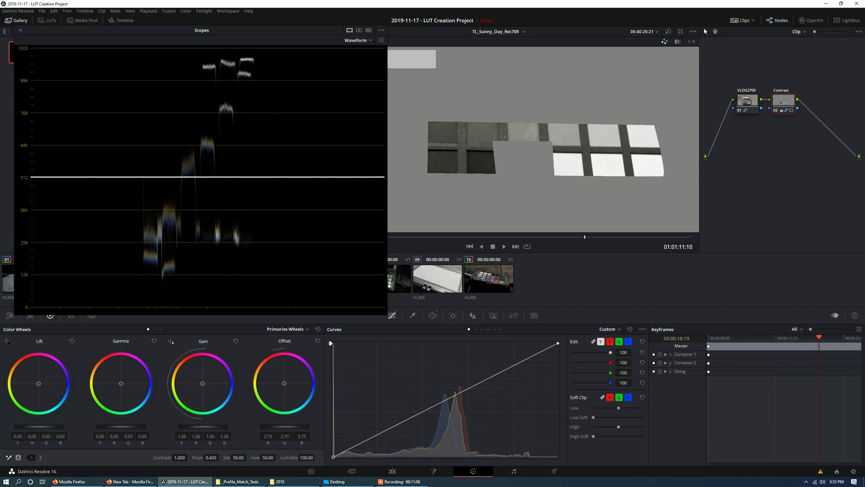
{"action": "mouse_move", "coordinate": [285, 426]}
{"action": "left_mouse_down"}
{"action": "mouse_move", "coordinate": [244, 426]}
{"action": "mouse_move", "coordinate": [292, 426]}
{"action": "left_mouse_up"}
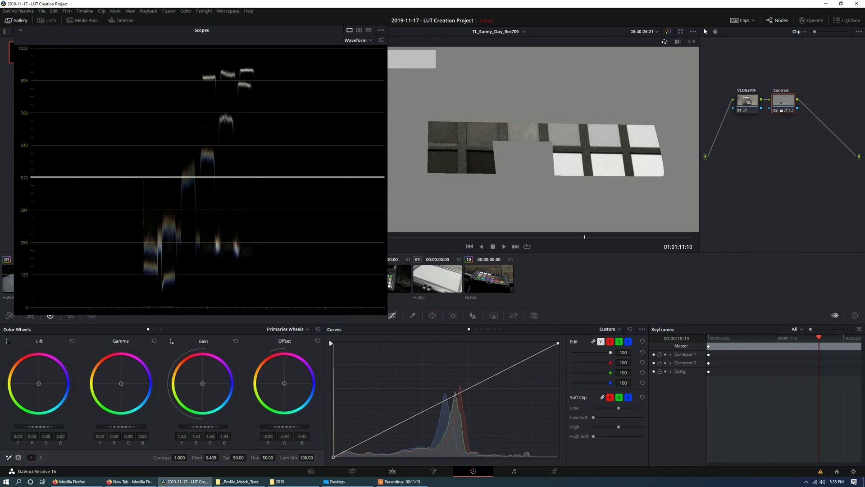
{"action": "left_click_drag", "start_coordinate": [203, 426], "coordinate": [204, 427]}
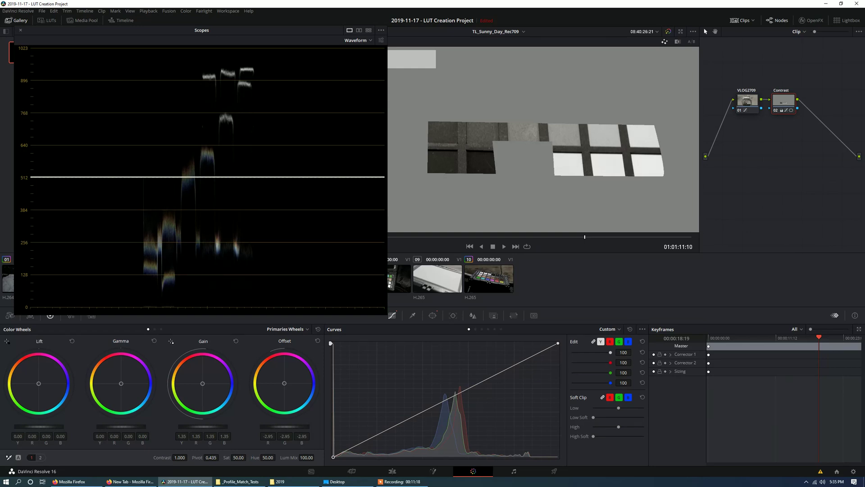
{"action": "left_click_drag", "start_coordinate": [284, 426], "coordinate": [289, 426]}
- Turn off the curve window on the Contrast node so the adjustment applies to the whole chart image
{"action": "left_click", "coordinate": [432, 315]}
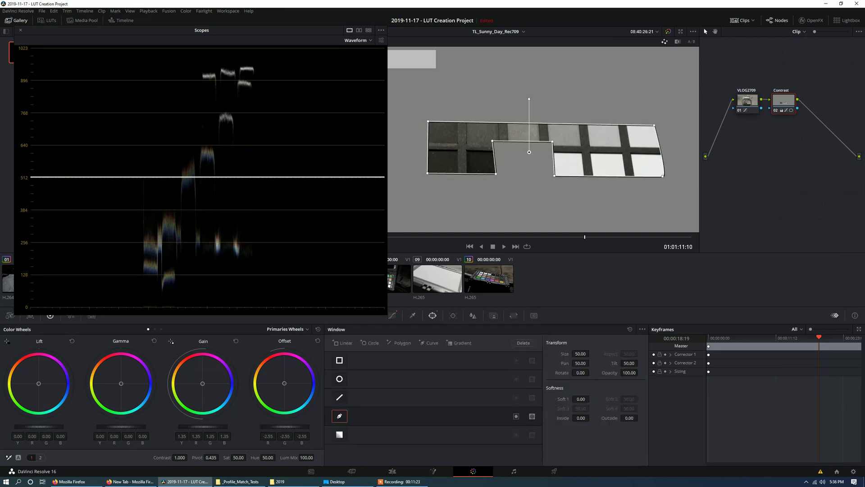
{"action": "left_click", "coordinate": [340, 416]}
{"action": "scroll", "coordinate": [510, 138], "scroll_direction": "down", "scroll_amount": 4}
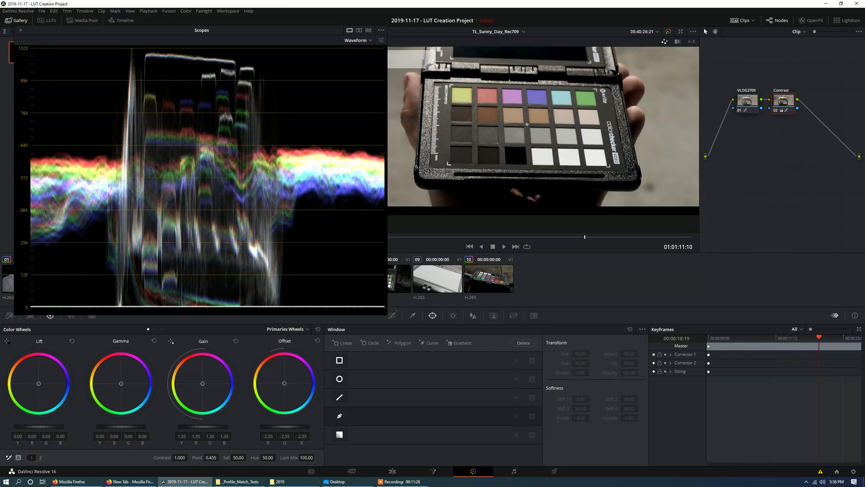
{"action": "left_click_drag", "start_coordinate": [526, 125], "coordinate": [518, 142]}
{"action": "scroll", "coordinate": [518, 142], "scroll_direction": "up", "scroll_amount": 3}
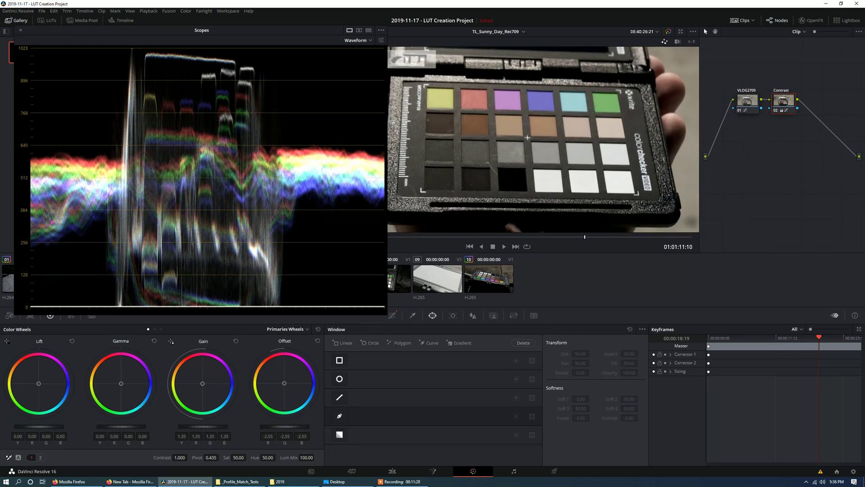
{"action": "left_click_drag", "start_coordinate": [527, 152], "coordinate": [530, 144]}
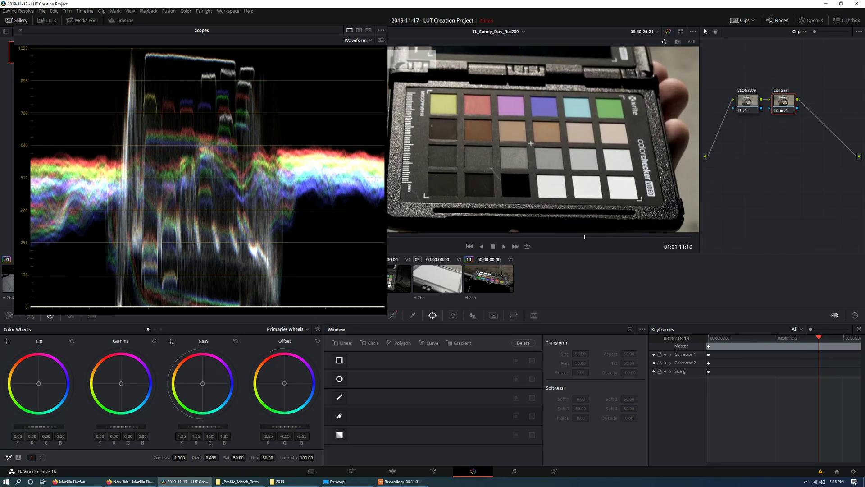
- Select the reference clip P1033652.MOV on the timeline and bring it up for colour grading
{"action": "key", "text": "shift+4"}
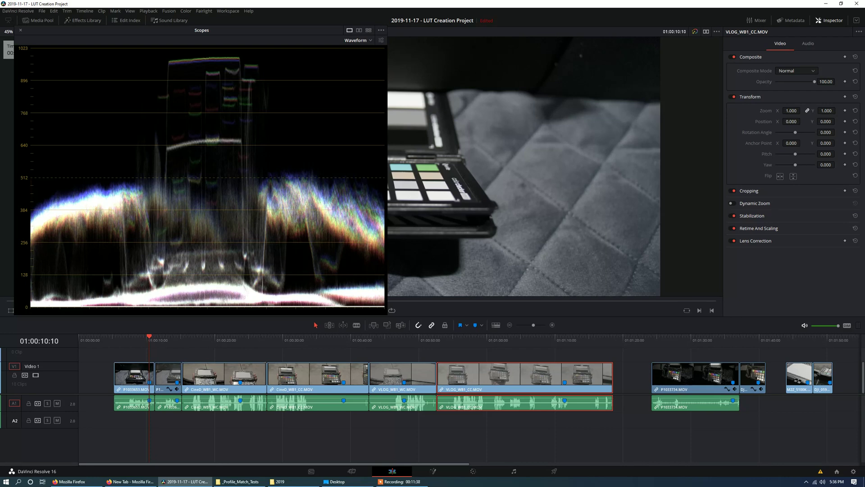
{"action": "key", "text": "shift+Down"}
{"action": "left_click", "coordinate": [166, 372]}
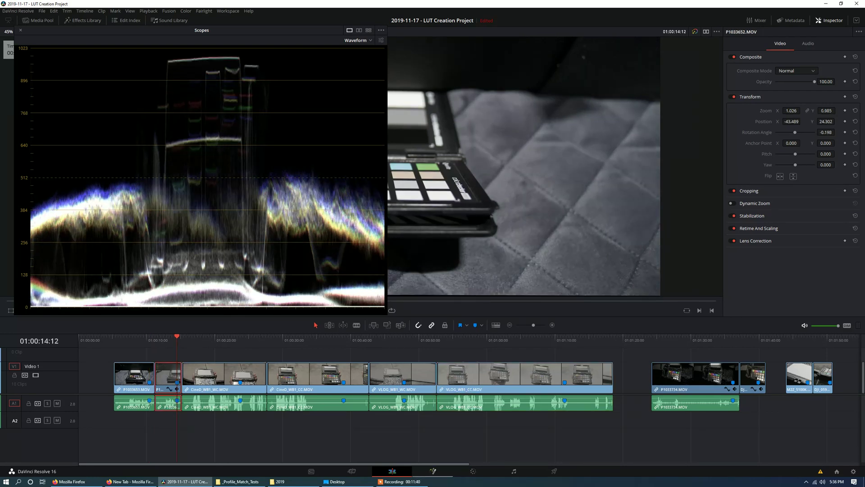
{"action": "key", "text": "shift+6"}
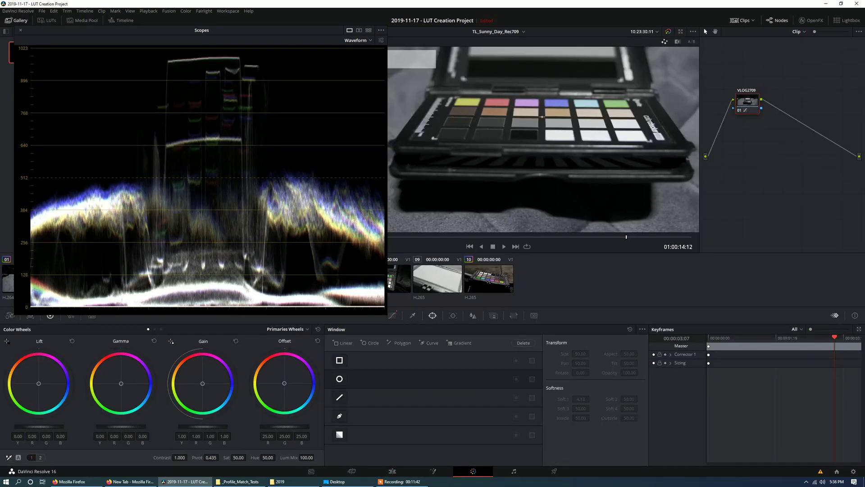
- Isolate the reference clip's grey and white patches with a temporary curve window, check their waveform levels, and remove the window
{"action": "left_click", "coordinate": [339, 416]}
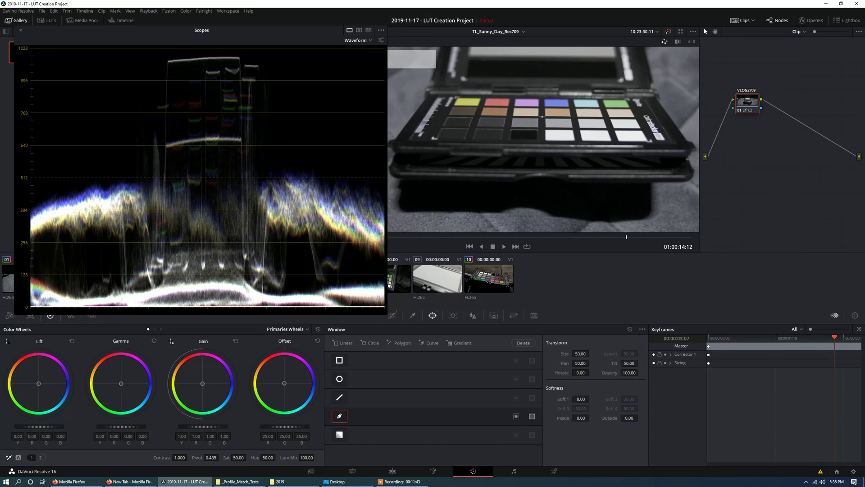
{"action": "scroll", "coordinate": [510, 141], "scroll_direction": "up", "scroll_amount": 3}
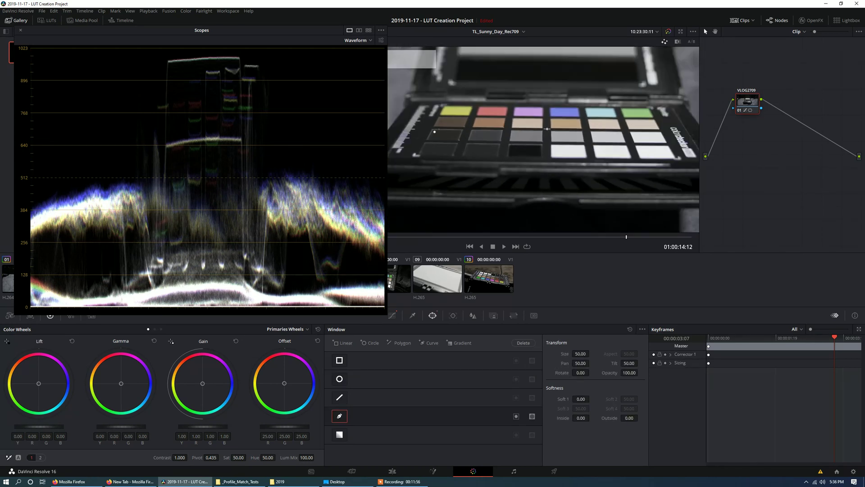
{"action": "left_click", "coordinate": [434, 132]}
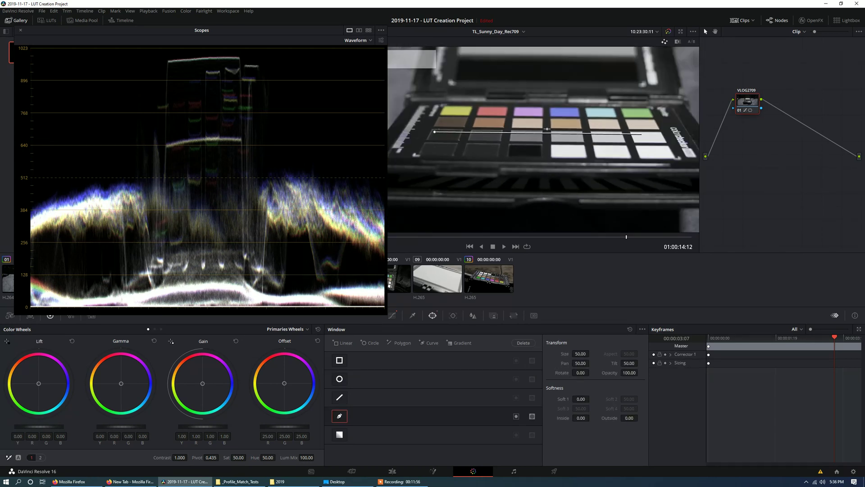
{"action": "left_click", "coordinate": [657, 134]}
{"action": "left_click", "coordinate": [669, 155]}
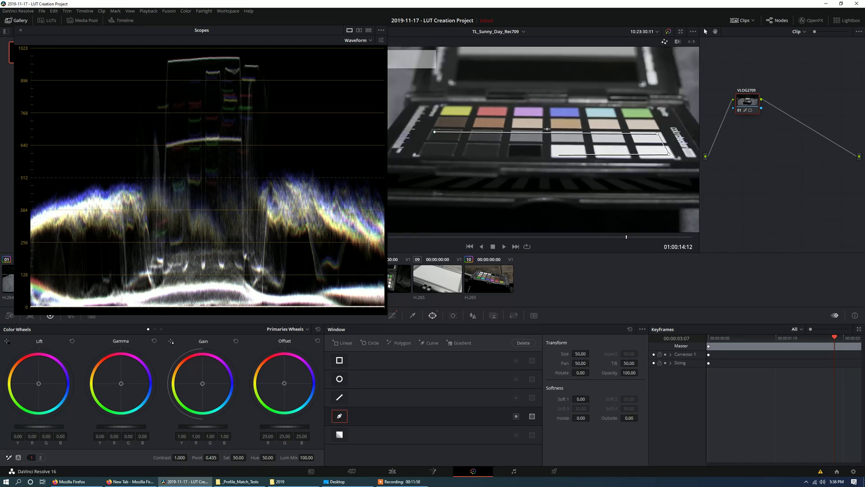
{"action": "left_click", "coordinate": [553, 155]}
{"action": "left_click", "coordinate": [554, 140]}
{"action": "left_click", "coordinate": [494, 139]}
{"action": "left_click", "coordinate": [494, 153]}
{"action": "left_click", "coordinate": [426, 152]}
{"action": "left_click", "coordinate": [434, 132]}
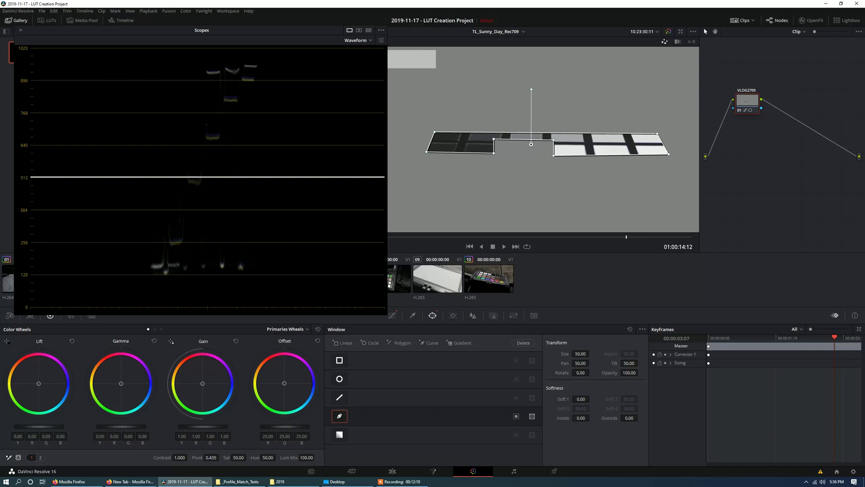
{"action": "key", "text": "ctrl+z"}
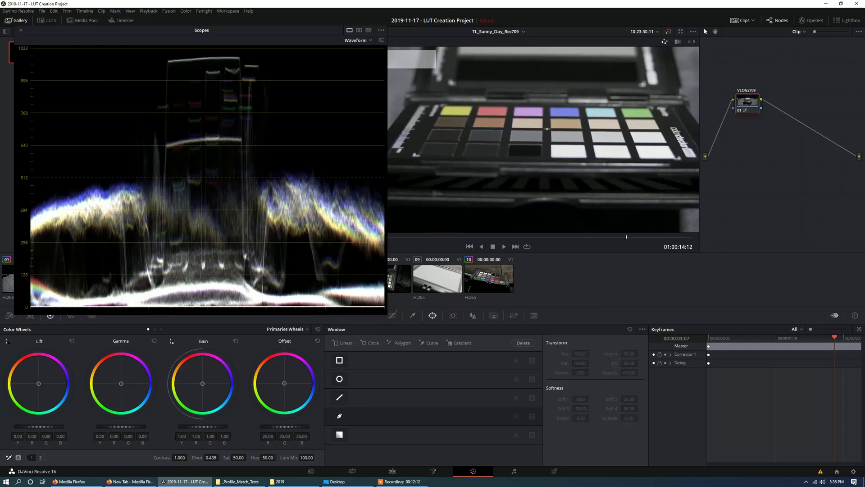
- Return to the marker on VLOG_WB1_CC.MOV for grading and restore the Contrast node's curve window around the grey patches
{"action": "key", "text": "shift+4"}
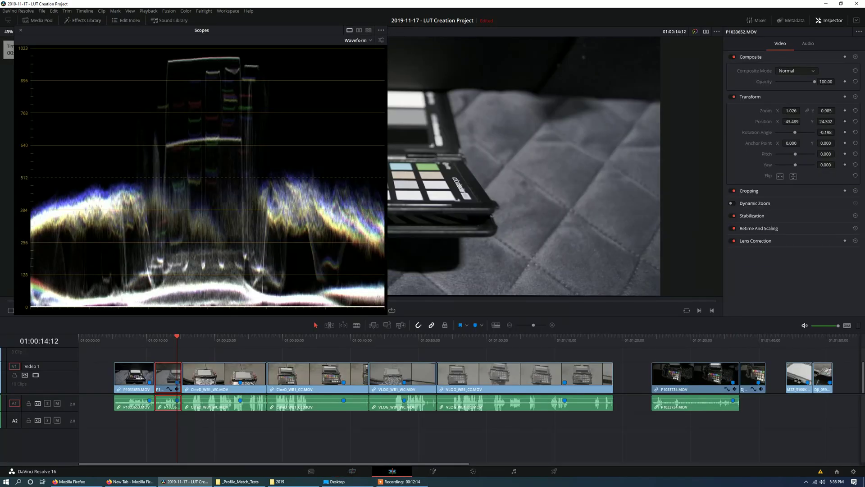
{"action": "left_click", "coordinate": [565, 382]}
{"action": "left_click", "coordinate": [473, 471]}
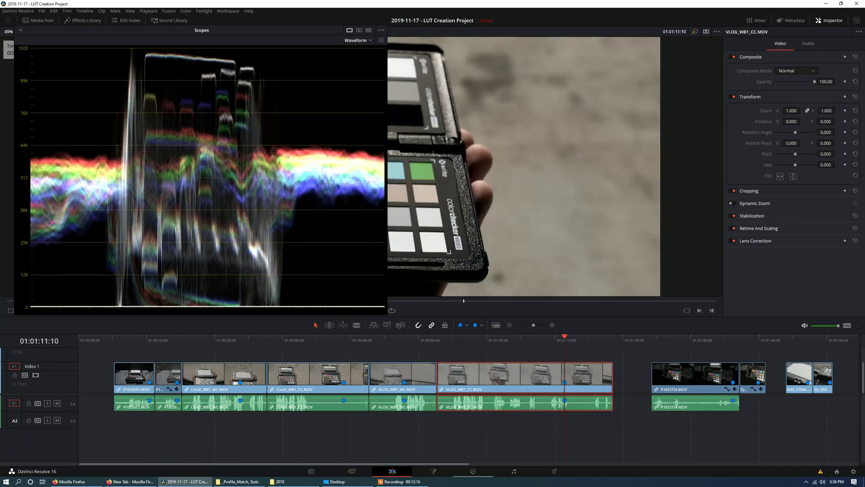
{"action": "scroll", "coordinate": [533, 160], "scroll_direction": "down", "scroll_amount": 3}
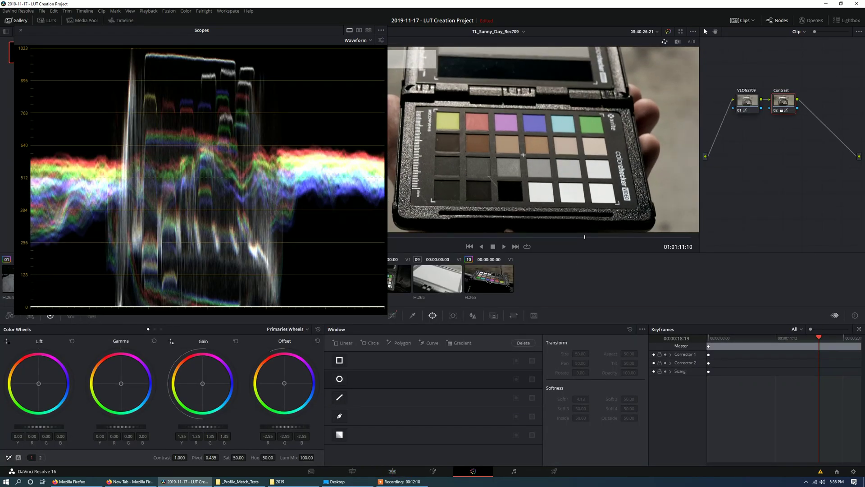
{"action": "key", "text": "ctrl+z"}
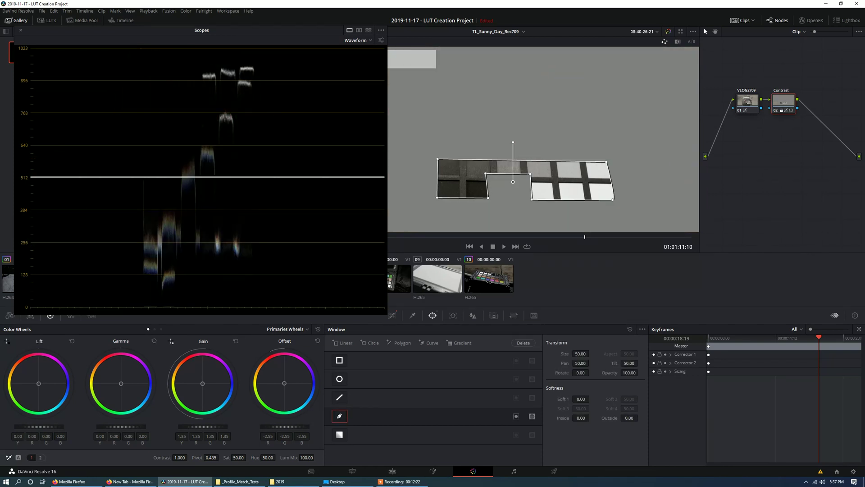
- Adjust the Contrast node's master wheels to an offset of 1.65 and a gain of 1.33, and remove its curve window
{"action": "left_click_drag", "start_coordinate": [291, 426], "coordinate": [309, 426]}
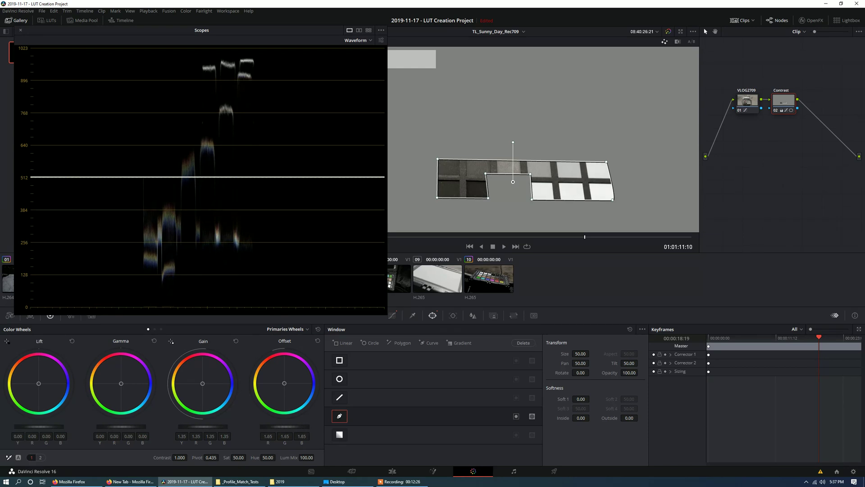
{"action": "left_click_drag", "start_coordinate": [205, 426], "coordinate": [203, 426]}
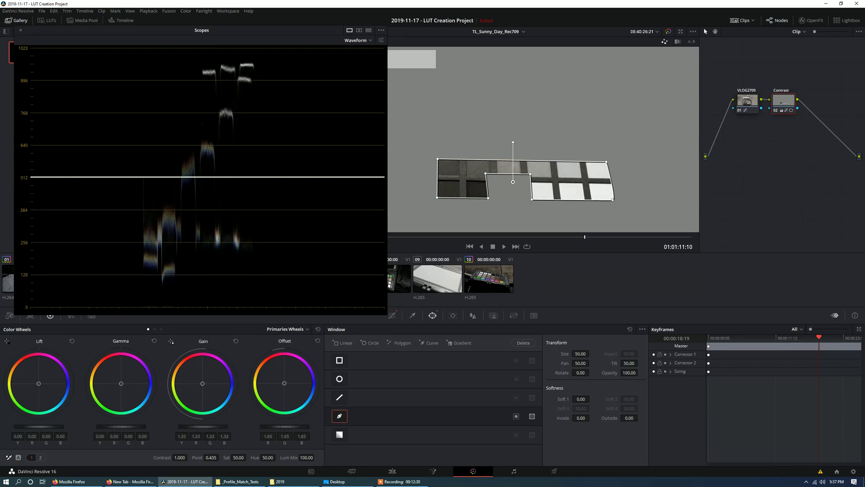
{"action": "key", "text": "Delete"}
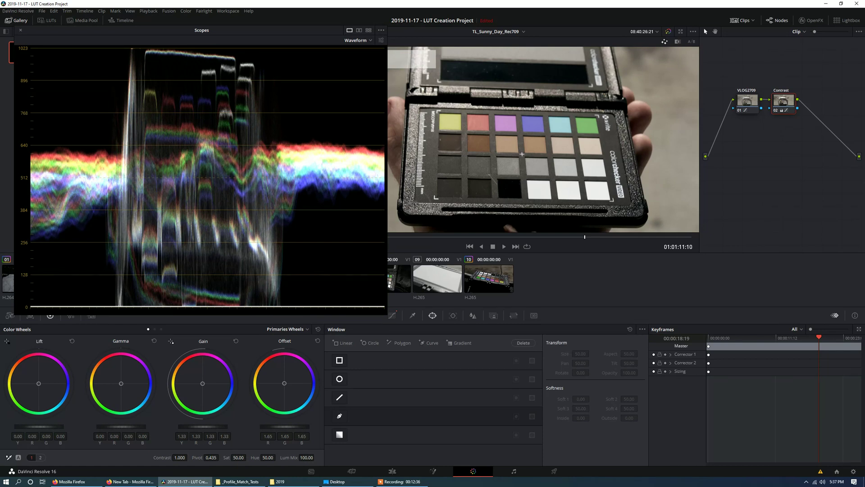
- Add a serial node after the Contrast node and label it WB_Wheels
{"action": "key", "text": "alt+s"}
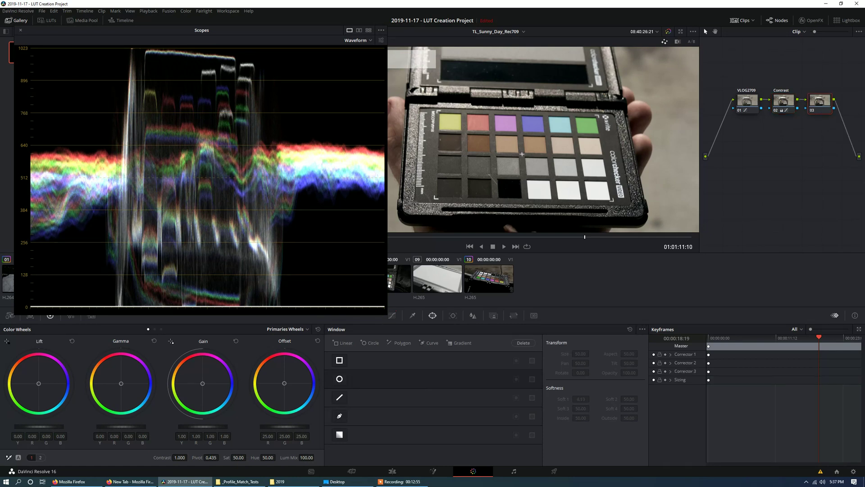
{"action": "right_click", "coordinate": [820, 107]}
{"action": "left_click", "coordinate": [824, 125]}
{"action": "type", "text": "WB_Wheels"}
{"action": "key", "text": "Return"}
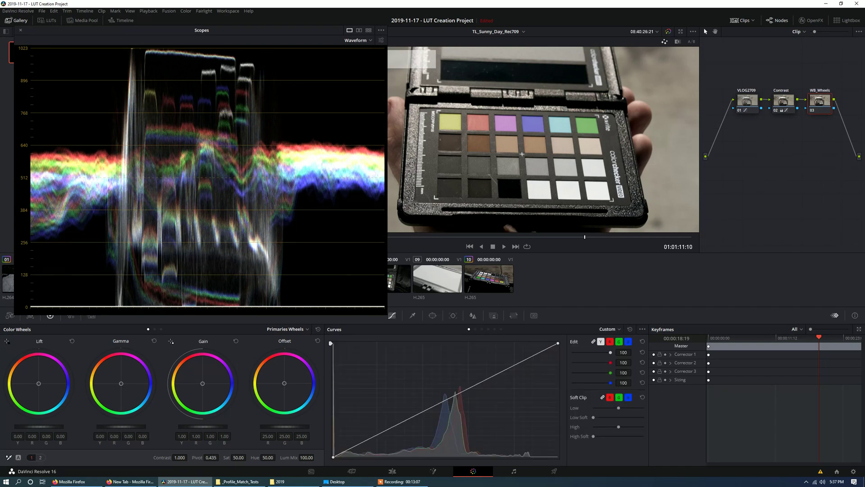
{"action": "left_click", "coordinate": [40, 458]}
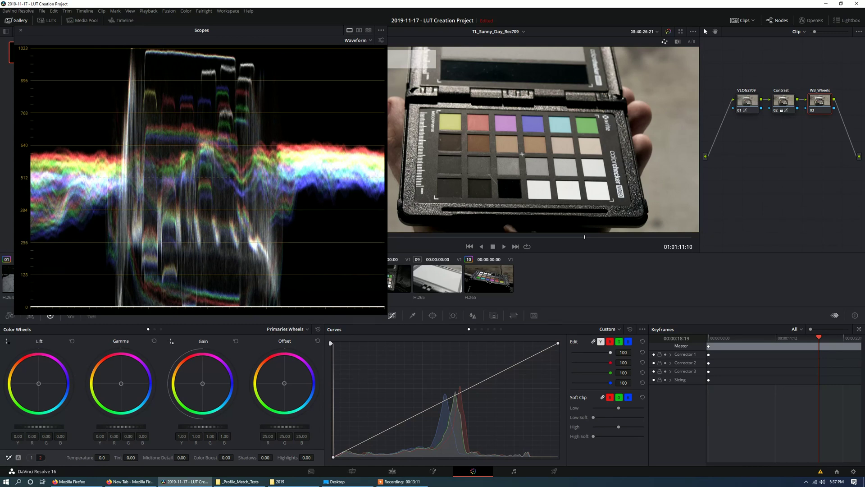
{"action": "left_click", "coordinate": [32, 458]}
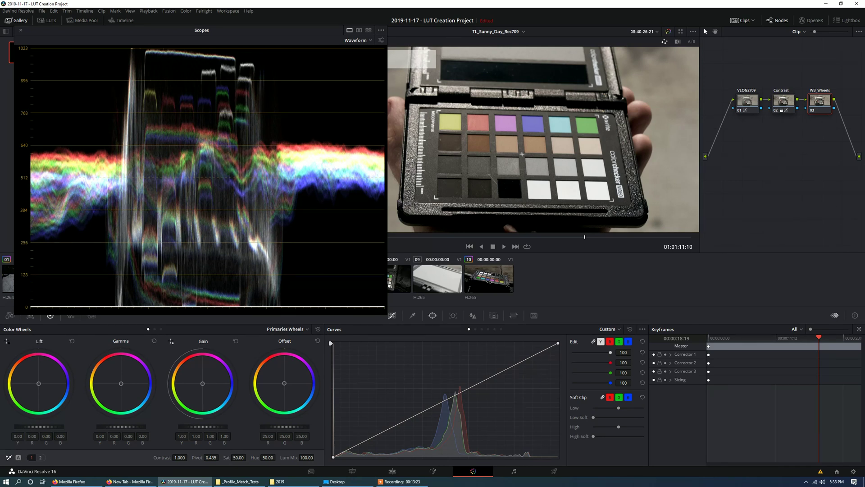
- Draw a closed curve window on the WB_Wheels node around the grey and white patches, excluding the black patch, and highlight it
{"action": "left_click", "coordinate": [433, 315]}
{"action": "left_click", "coordinate": [339, 416]}
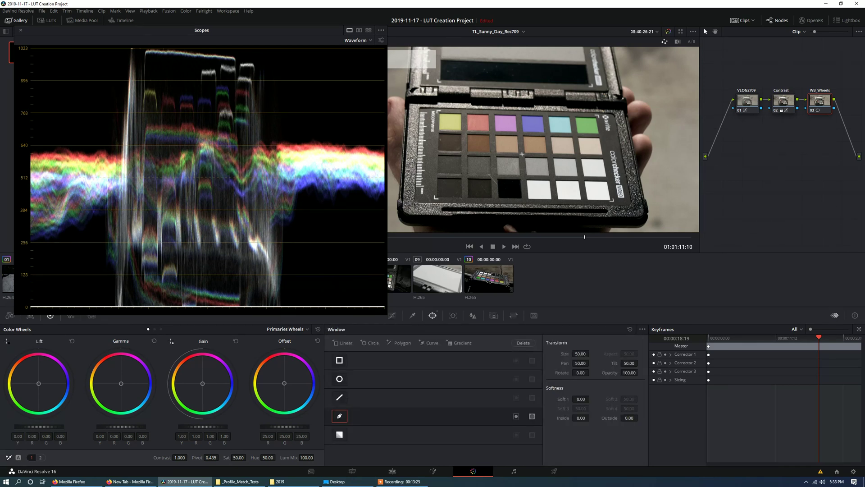
{"action": "left_click", "coordinate": [440, 158]}
{"action": "left_click", "coordinate": [601, 160]}
{"action": "left_click", "coordinate": [606, 196]}
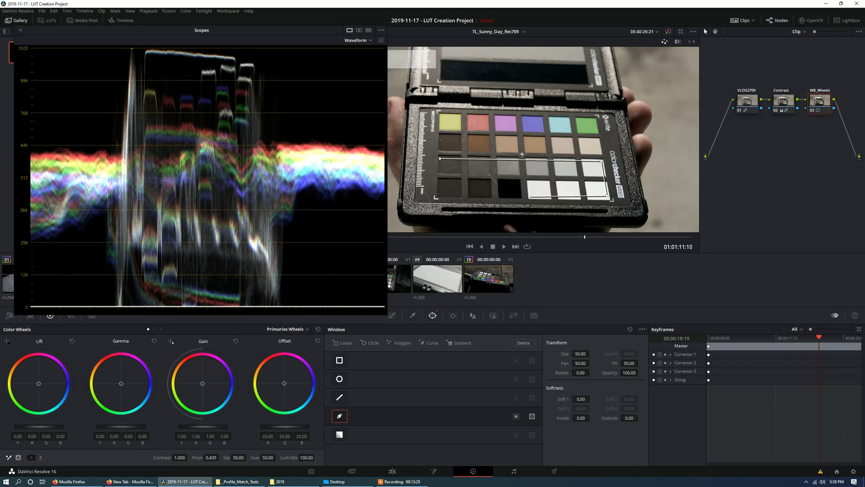
{"action": "left_click", "coordinate": [529, 197]}
{"action": "left_click", "coordinate": [528, 173]}
{"action": "left_click", "coordinate": [488, 171]}
{"action": "left_click", "coordinate": [488, 195]}
{"action": "left_click", "coordinate": [440, 195]}
{"action": "left_click", "coordinate": [439, 158]}
{"action": "key", "text": "shift+h"}
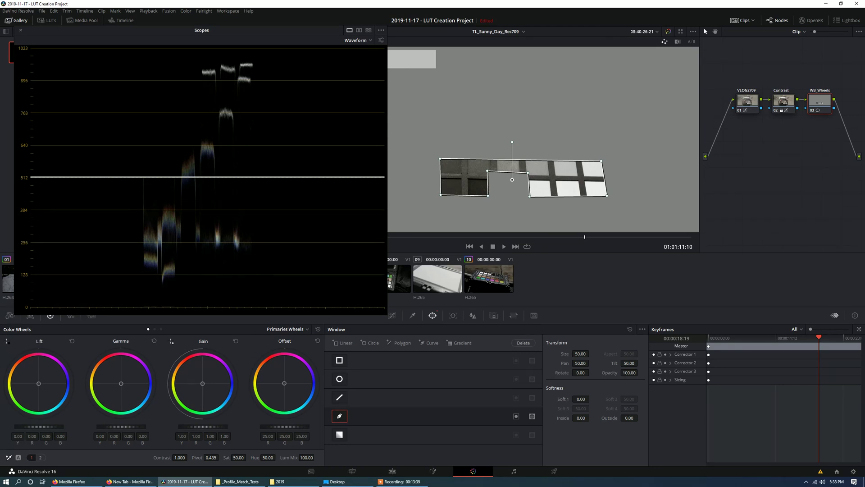
- Nudge the WB_Wheels node's lift and gamma colour balance to neutralise the grey patches, and remove the curve window
{"action": "left_click_drag", "start_coordinate": [39, 384], "coordinate": [38, 383]}
{"action": "left_click_drag", "start_coordinate": [120, 383], "coordinate": [121, 383]}
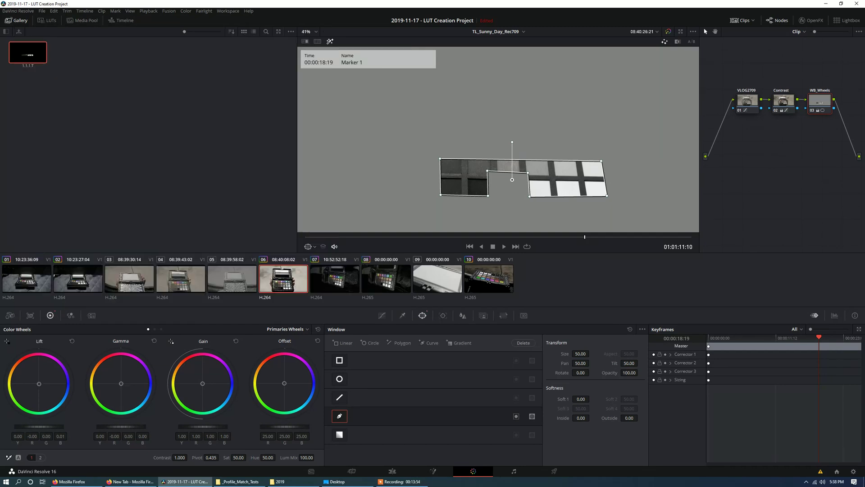
{"action": "key", "text": "Delete"}
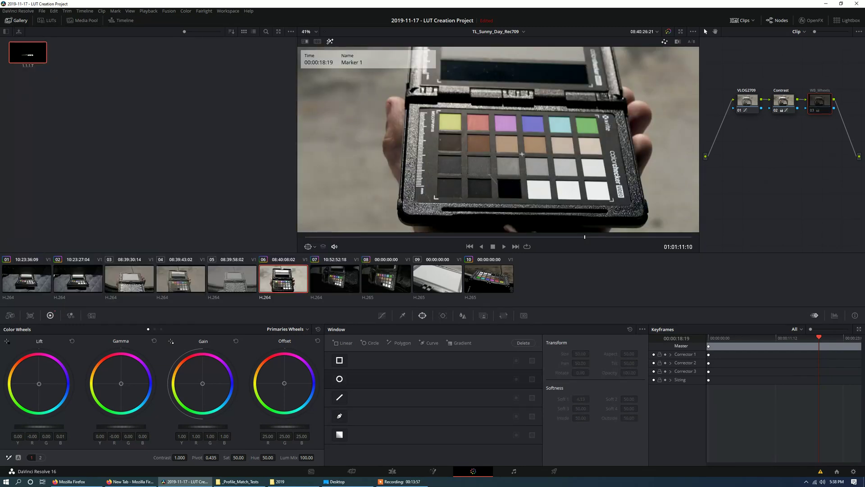
- Compare the chart with the WB_Wheels node off and on, and inspect the whole image in an enlarged viewer
{"action": "key", "text": "ctrl+d"}
{"action": "key", "text": "ctrl+d"}
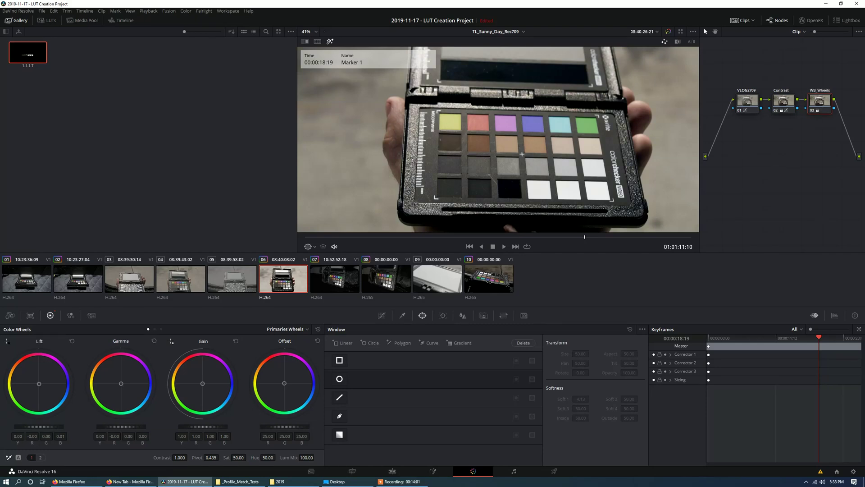
{"action": "key", "text": "shift+f"}
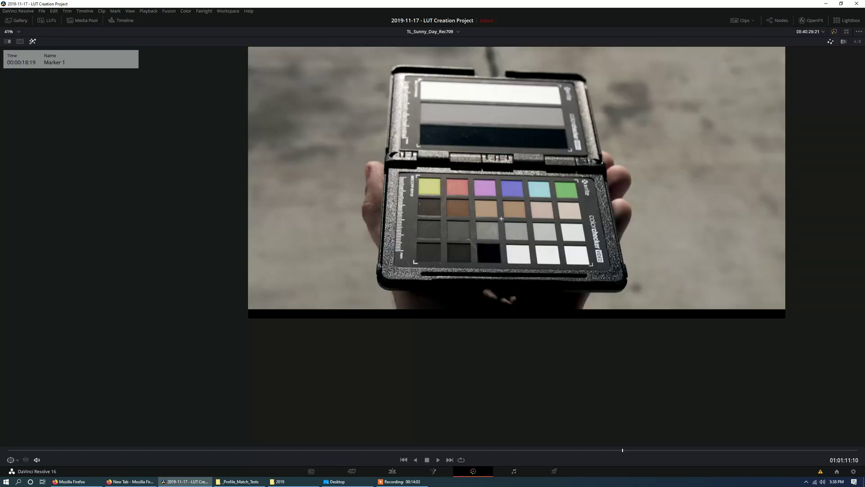
{"action": "key", "text": "shift+z"}
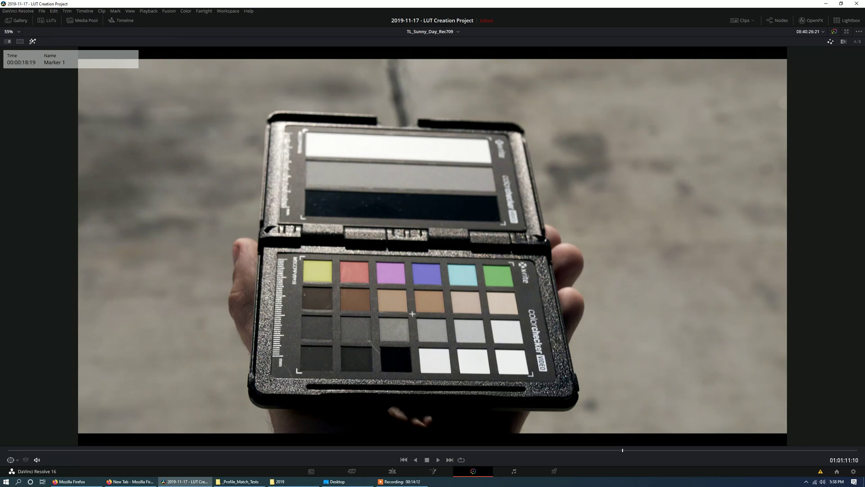
{"action": "key", "text": "alt+f"}
{"action": "scroll", "coordinate": [489, 172], "scroll_direction": "up", "scroll_amount": 2}
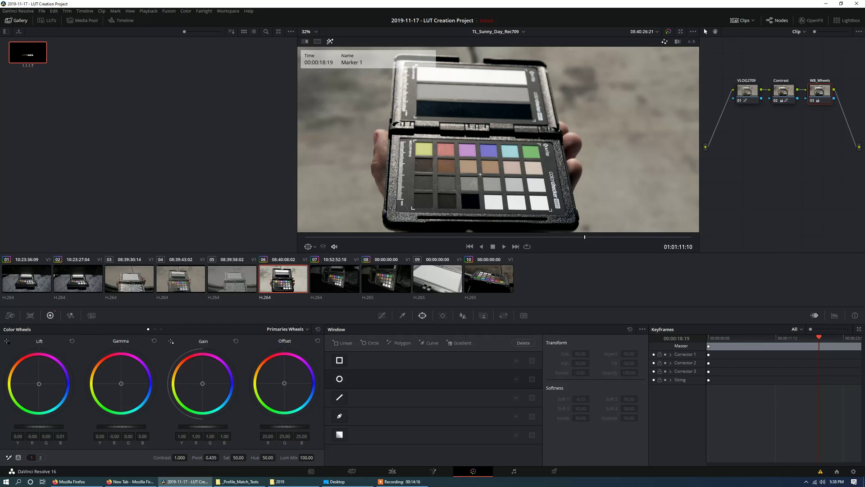
- Add a serial node after WB_Wheels, label it CC_HvH, and place it below the first row of nodes
{"action": "key", "text": "alt+s"}
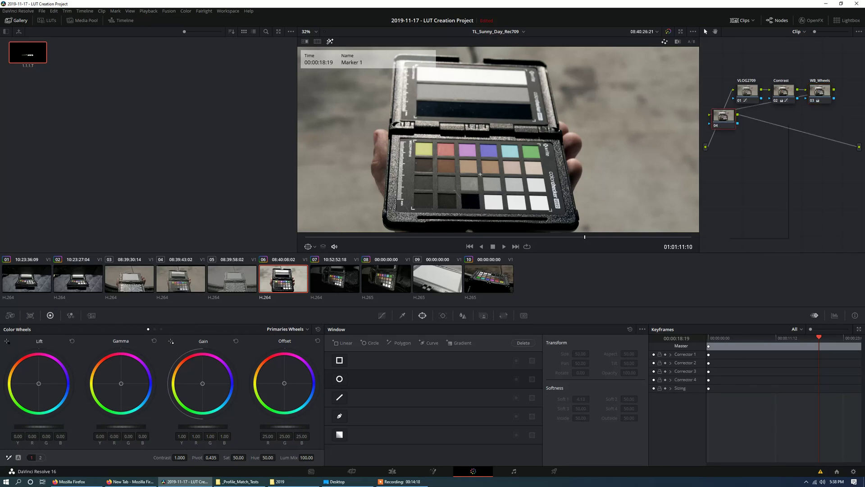
{"action": "type", "text": "CC_HvH"}
{"action": "left_click_drag", "start_coordinate": [724, 116], "coordinate": [742, 146]}
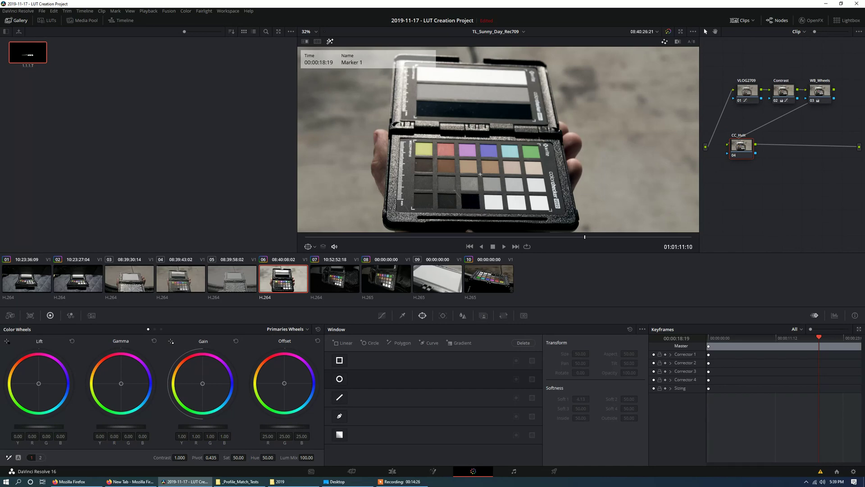
- Draw a closed four-point curve window on the CC_HvH node around the chart's two upper rows of colour patches
{"action": "left_click", "coordinate": [340, 416]}
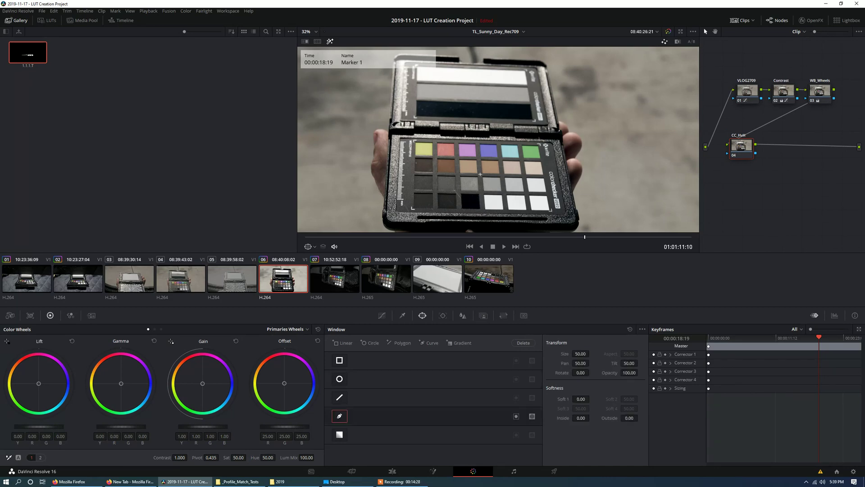
{"action": "scroll", "coordinate": [480, 173], "scroll_direction": "up", "scroll_amount": 5}
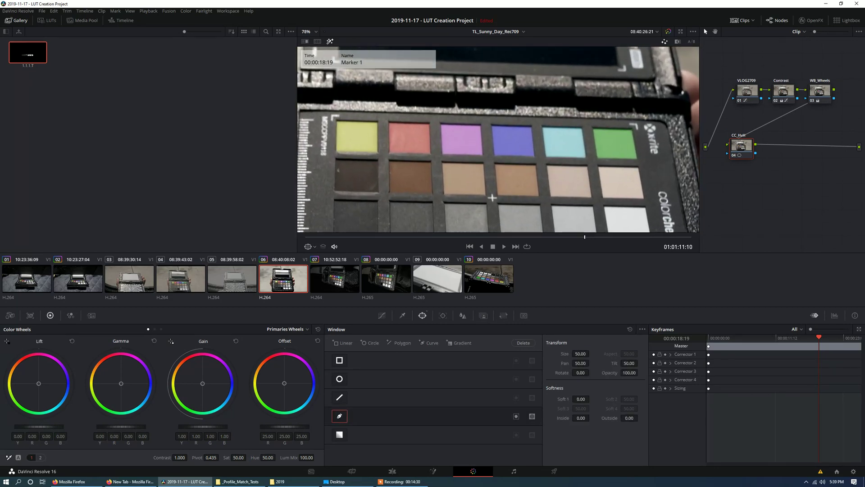
{"action": "left_click", "coordinate": [341, 125]}
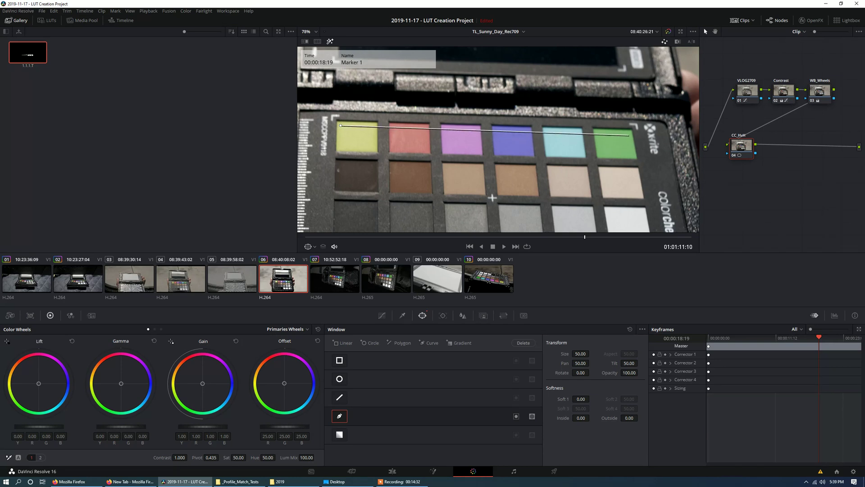
{"action": "left_click", "coordinate": [629, 132]}
{"action": "left_click", "coordinate": [638, 193]}
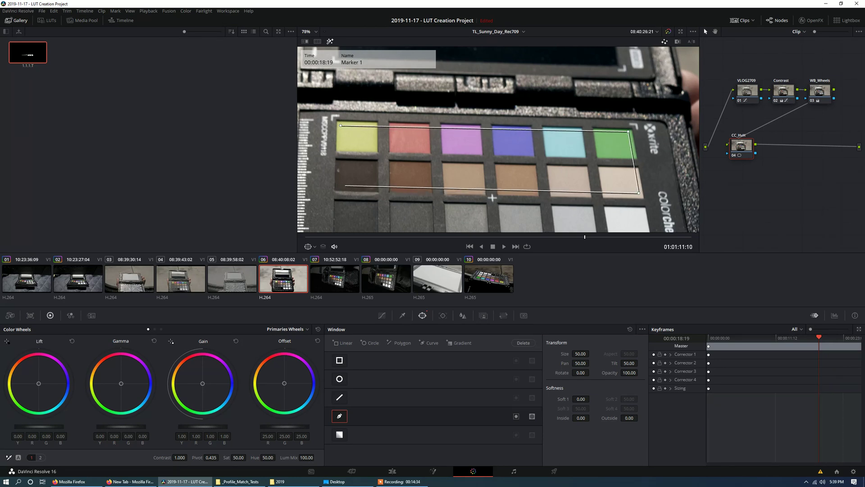
{"action": "left_click", "coordinate": [339, 186]}
{"action": "left_click", "coordinate": [341, 125]}
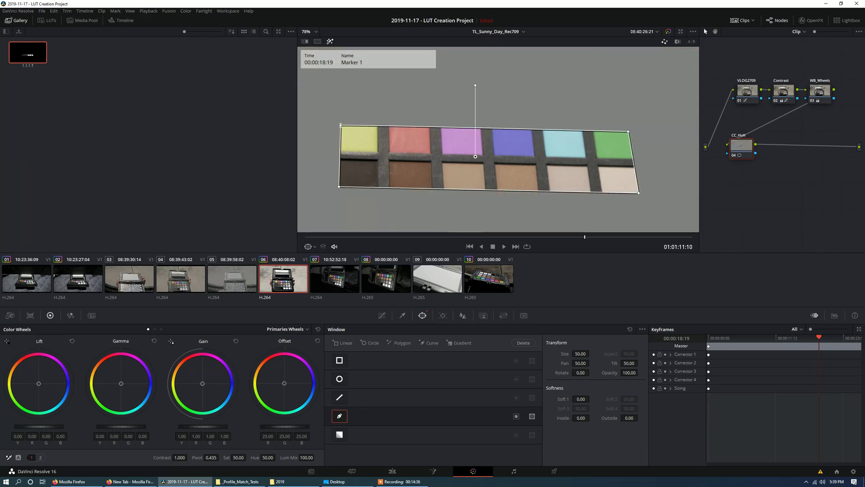
- Display the scopes as a vectorscope and enlarge it in a floating single-scope window
{"action": "left_click", "coordinate": [835, 315]}
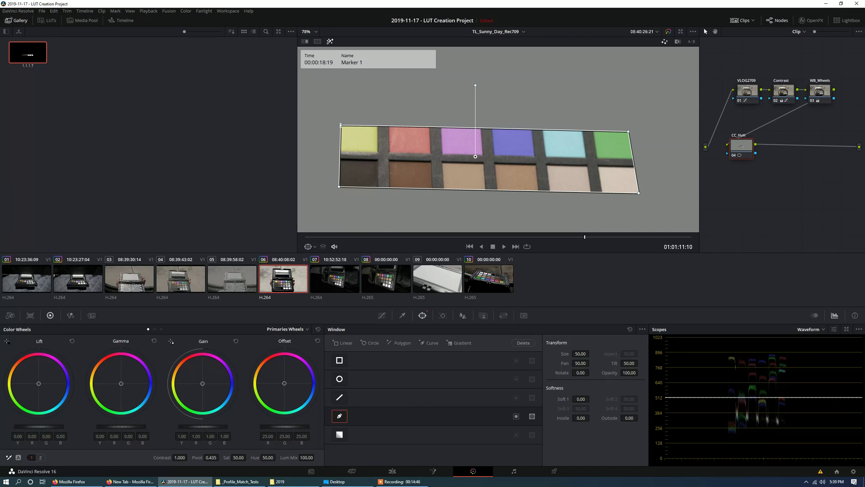
{"action": "left_click", "coordinate": [809, 329]}
{"action": "left_click", "coordinate": [818, 354]}
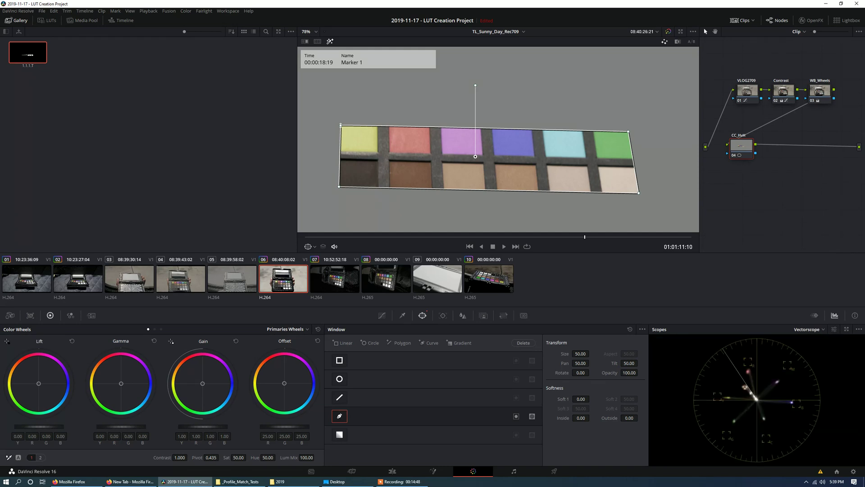
{"action": "left_click", "coordinate": [847, 329]}
{"action": "left_click", "coordinate": [357, 40]}
{"action": "left_click", "coordinate": [363, 67]}
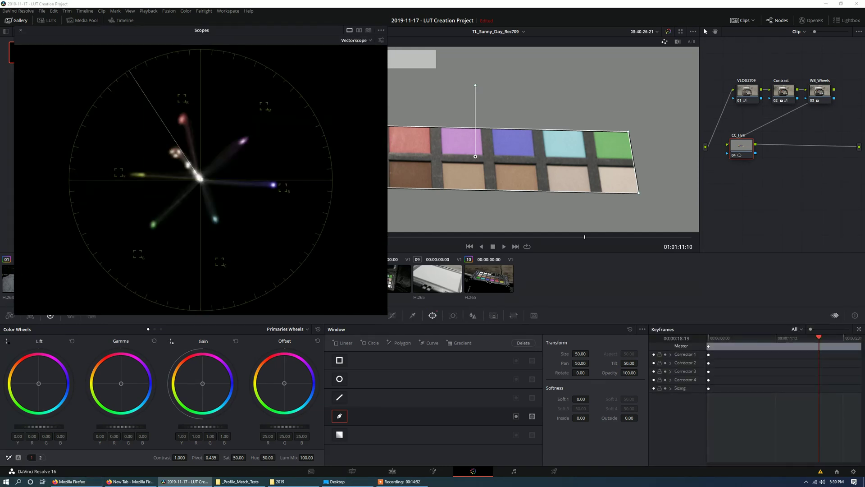
- Set the CC_HvH node's saturation to 65
{"action": "left_click", "coordinate": [40, 457]}
{"action": "left_click", "coordinate": [32, 458]}
{"action": "double_click", "coordinate": [238, 457]}
{"action": "type", "text": "65"}
{"action": "key", "text": "Return"}
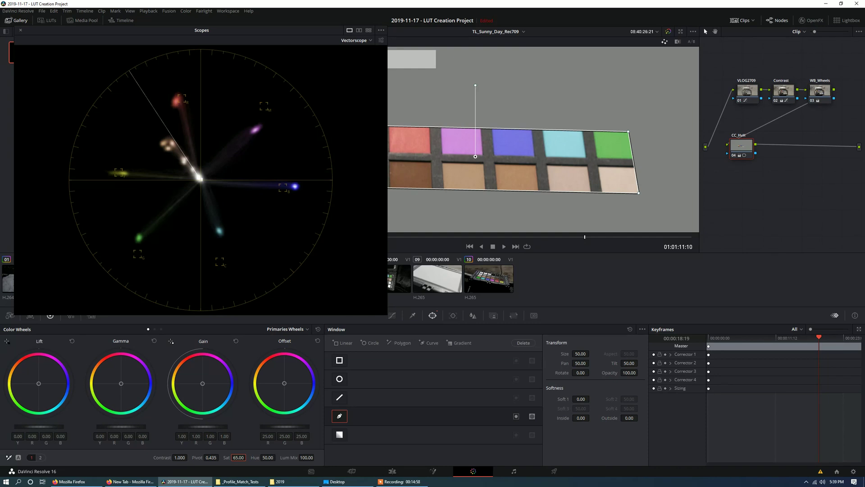
- Add control points for the main colours on the Hue Vs Hue curve and rotate magenta's hue to -6.64
{"action": "left_click", "coordinate": [392, 315]}
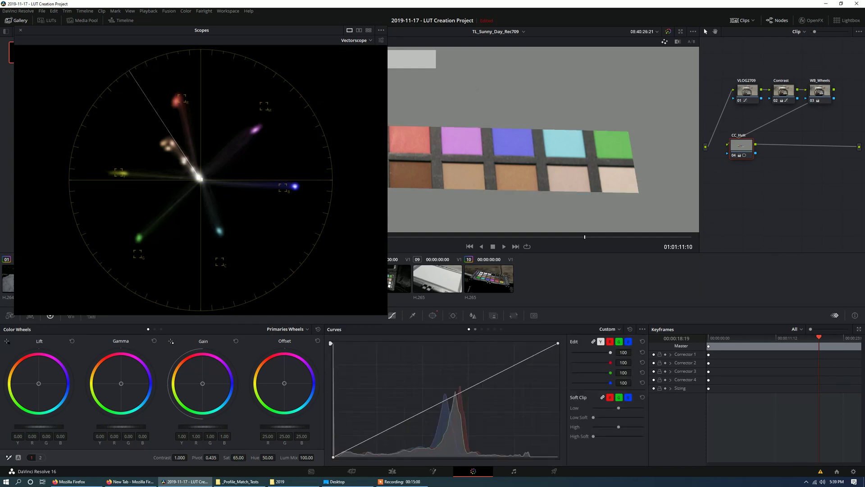
{"action": "left_click", "coordinate": [475, 329]}
{"action": "left_click", "coordinate": [590, 393]}
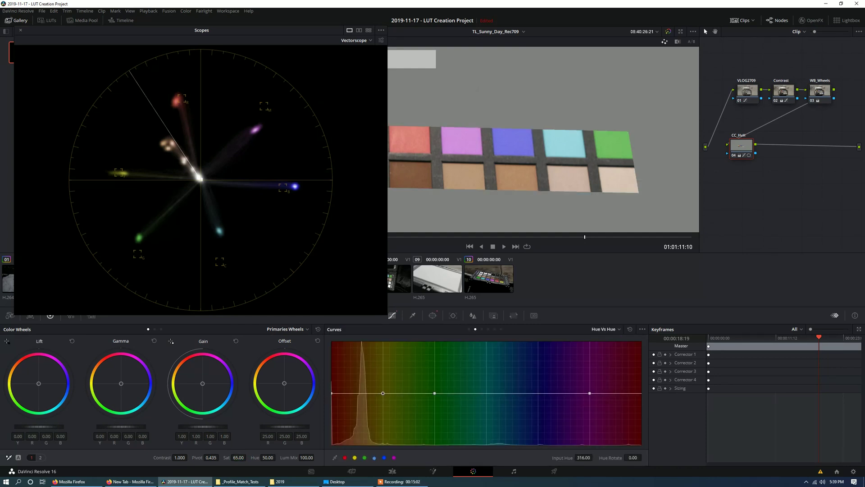
{"action": "left_click", "coordinate": [365, 457]}
{"action": "left_click", "coordinate": [374, 457]}
{"action": "left_click", "coordinate": [394, 457]}
{"action": "left_click_drag", "start_coordinate": [633, 457], "coordinate": [644, 457]}
{"action": "left_click_drag", "start_coordinate": [590, 393], "coordinate": [590, 392]}
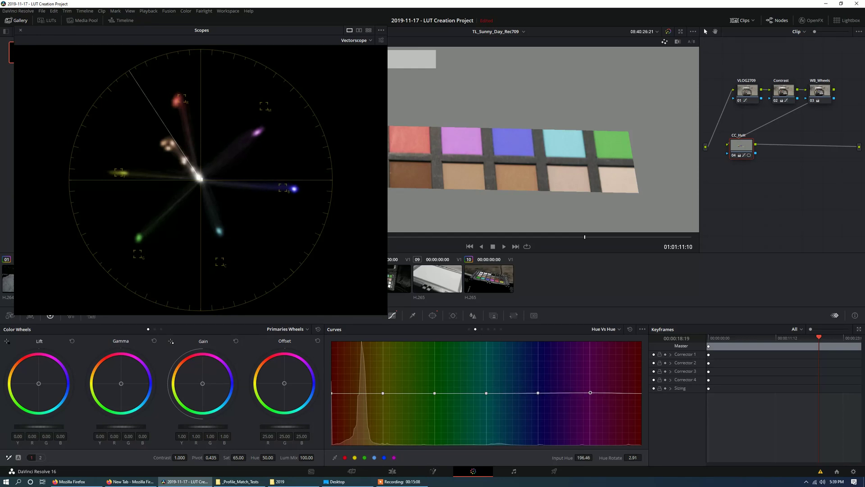
{"action": "right_click", "coordinate": [591, 393]}
{"action": "left_click_drag", "start_coordinate": [590, 393], "coordinate": [590, 395]}
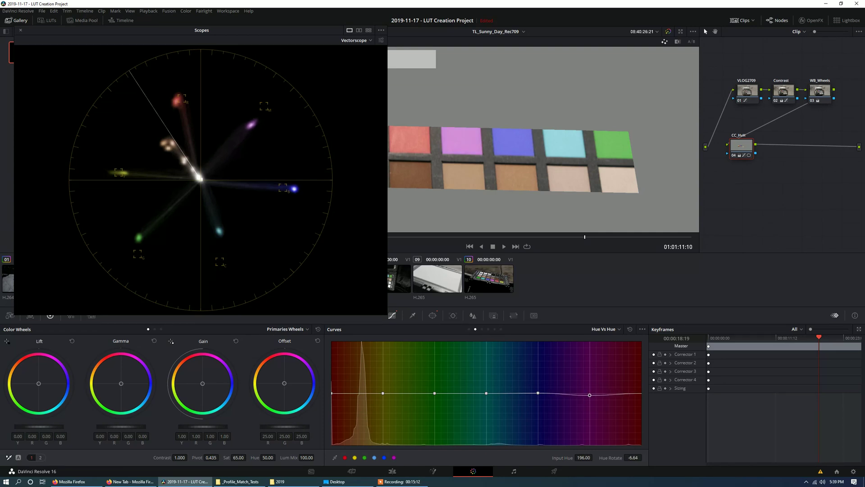
- On the Hue Vs Hue curve, set red's hue rotation to 3.85, lower green slightly and set cyan to 4.65
{"action": "left_click", "coordinate": [332, 393]}
{"action": "left_click_drag", "start_coordinate": [634, 457], "coordinate": [644, 457]}
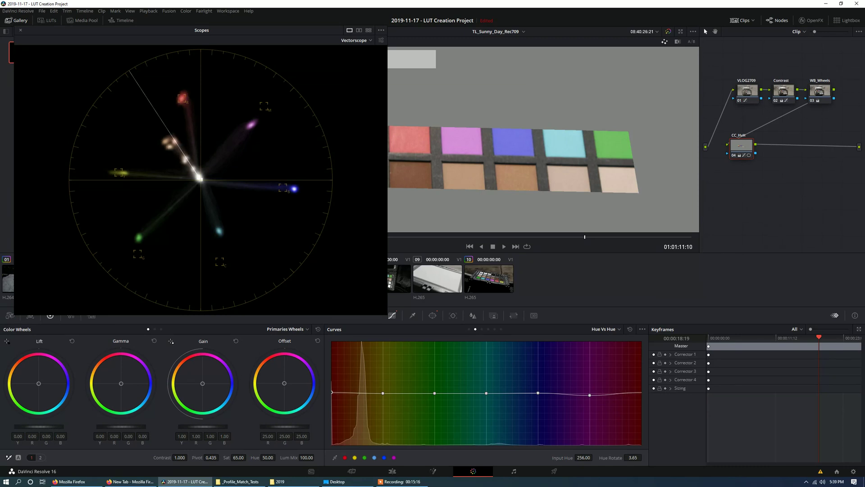
{"action": "left_click", "coordinate": [434, 392]}
{"action": "mouse_move", "coordinate": [644, 458]}
{"action": "left_mouse_down"}
{"action": "mouse_move", "coordinate": [631, 457]}
{"action": "mouse_move", "coordinate": [644, 458]}
{"action": "left_mouse_up"}
{"action": "left_click", "coordinate": [486, 393]}
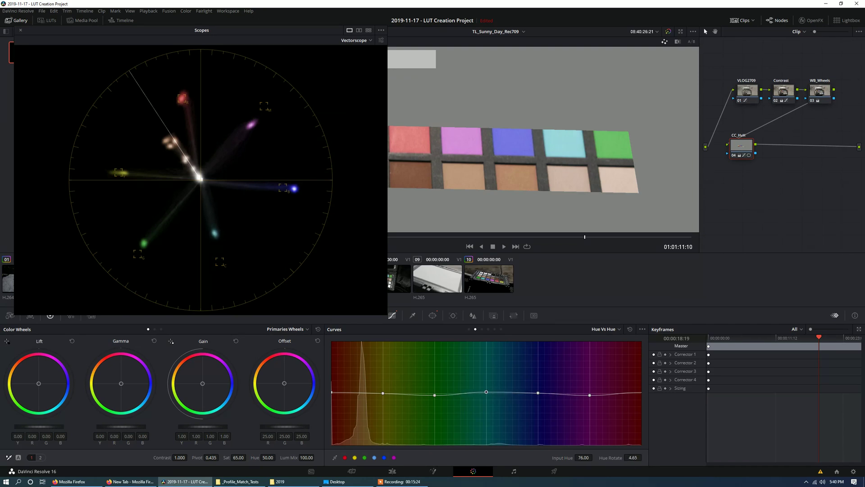
{"action": "left_click", "coordinate": [590, 395]}
- Add control points for the main colours on the Hue Vs Sat curve and raise magenta's saturation to 1.32
{"action": "left_click", "coordinate": [482, 328]}
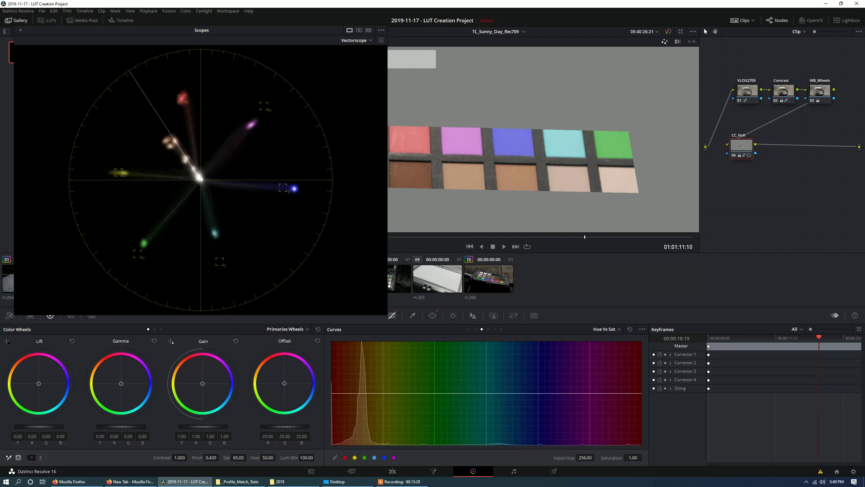
{"action": "left_click", "coordinate": [354, 457]}
{"action": "left_click", "coordinate": [365, 457]}
{"action": "left_click", "coordinate": [375, 457]}
{"action": "left_click", "coordinate": [384, 458]}
{"action": "left_click_drag", "start_coordinate": [589, 393], "coordinate": [589, 376]}
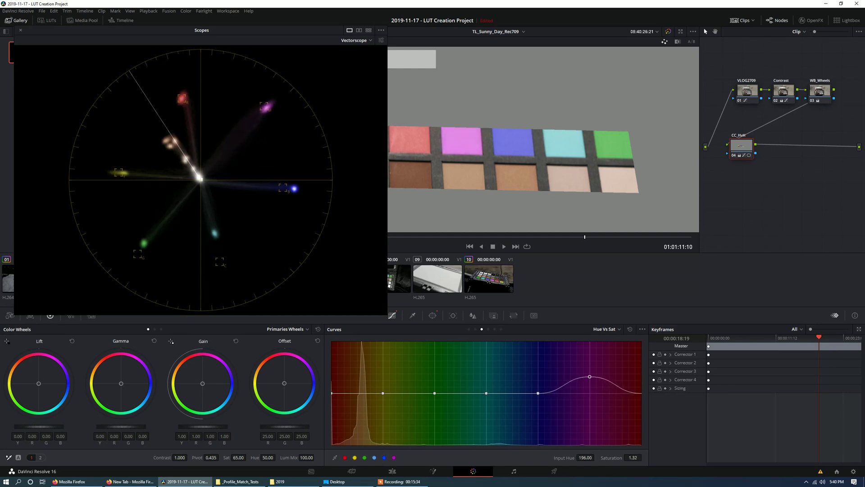
- On the Hue Vs Sat curve, lower blue, raise cyan, set green to 1.17 and yellow to 1.04, and close the enlarged scope
{"action": "left_click_drag", "start_coordinate": [538, 393], "coordinate": [538, 399]}
{"action": "left_click_drag", "start_coordinate": [486, 393], "coordinate": [486, 368]}
{"action": "left_click", "coordinate": [434, 393]}
{"action": "left_click_drag", "start_coordinate": [633, 457], "coordinate": [642, 457]}
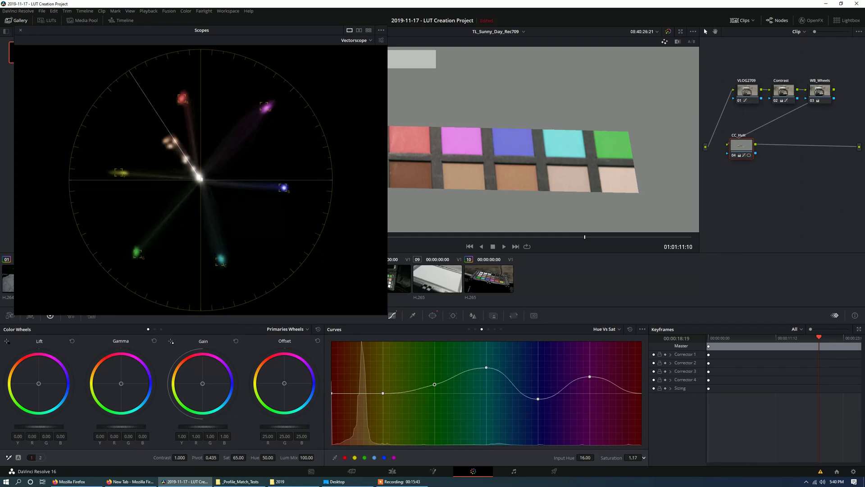
{"action": "left_click_drag", "start_coordinate": [383, 393], "coordinate": [383, 391]}
{"action": "left_click", "coordinate": [20, 30]}
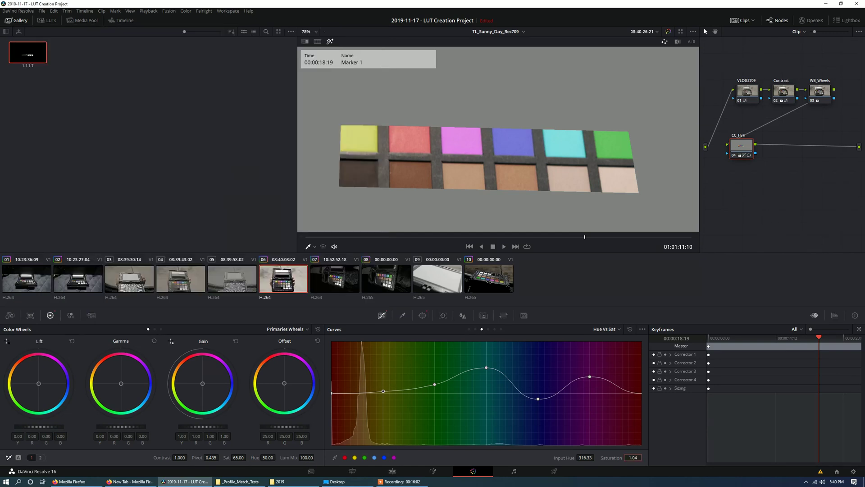
- Remove the curve window from the CC_HvH node and move the node slightly lower in the graph
{"action": "left_click", "coordinate": [835, 316]}
{"action": "scroll", "coordinate": [499, 139], "scroll_direction": "down", "scroll_amount": 2}
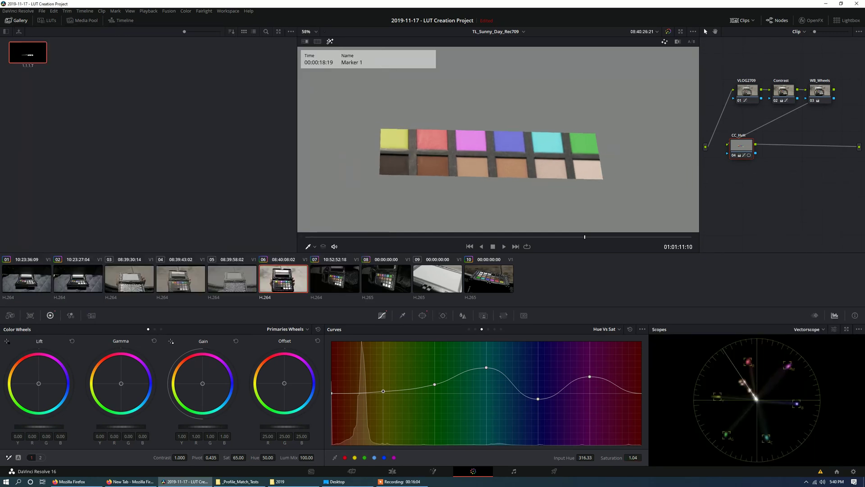
{"action": "left_click", "coordinate": [422, 315]}
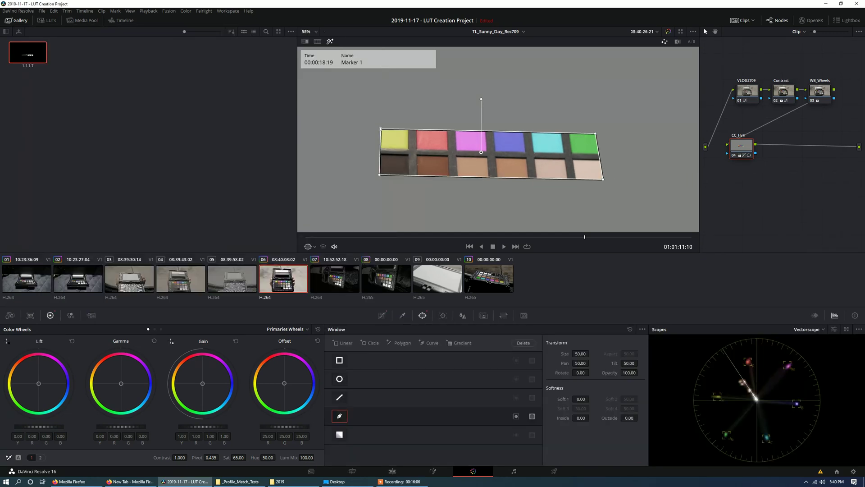
{"action": "key", "text": "Delete"}
{"action": "scroll", "coordinate": [496, 160], "scroll_direction": "down", "scroll_amount": 3}
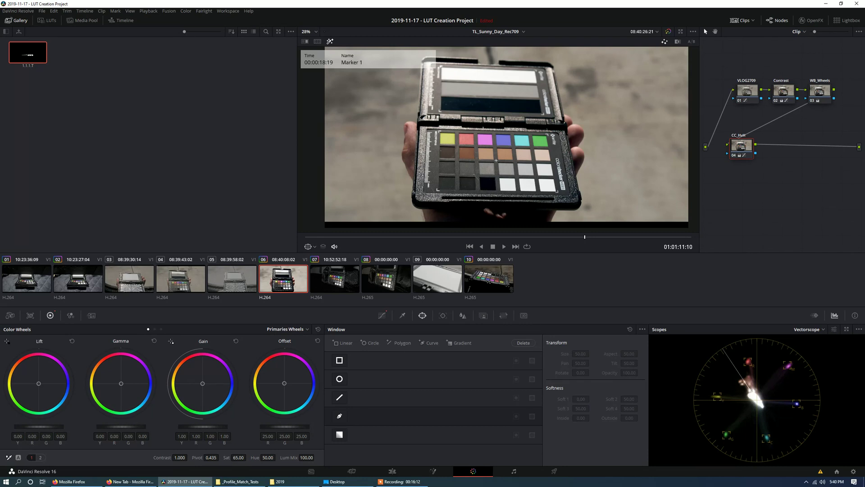
{"action": "mouse_move", "coordinate": [741, 145]}
{"action": "left_mouse_down"}
{"action": "mouse_move", "coordinate": [757, 177]}
{"action": "mouse_move", "coordinate": [731, 155]}
{"action": "mouse_move", "coordinate": [737, 161]}
{"action": "left_mouse_up"}
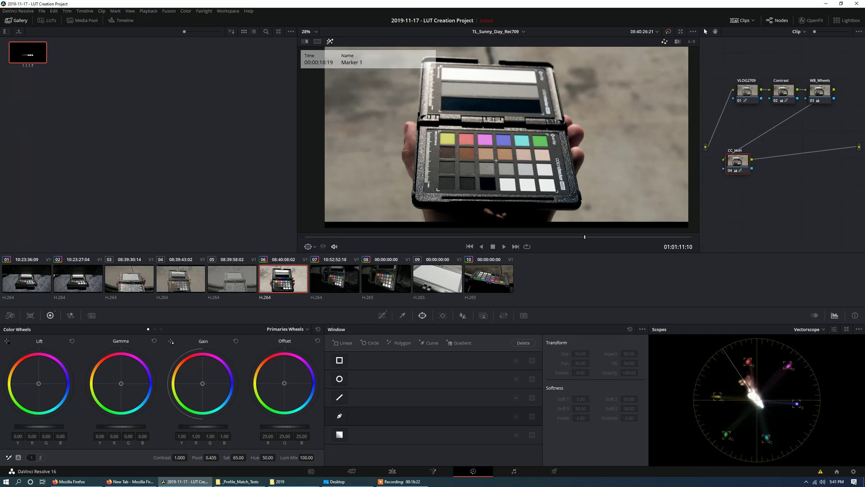
- Reset the CC_HvH node's saturation to 50 and disable the Contrast node
{"action": "double_click", "coordinate": [226, 458]}
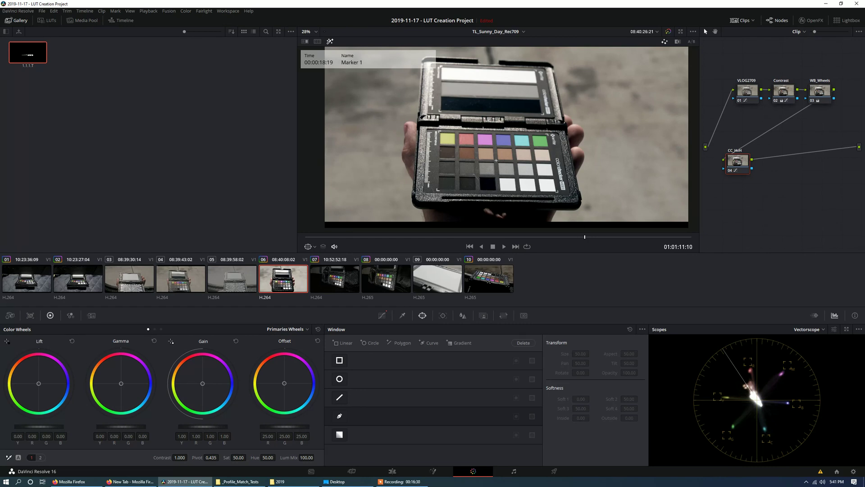
{"action": "left_click", "coordinate": [783, 91]}
{"action": "key", "text": "ctrl+d"}
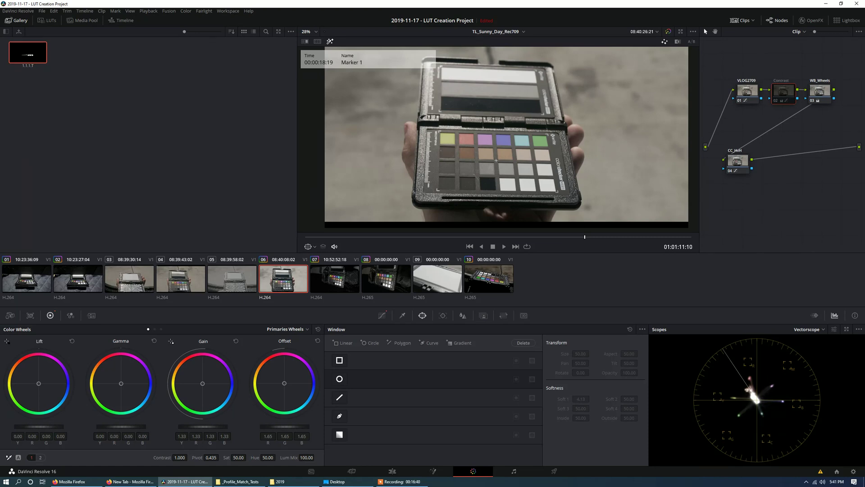
{"action": "left_click", "coordinate": [738, 161]}
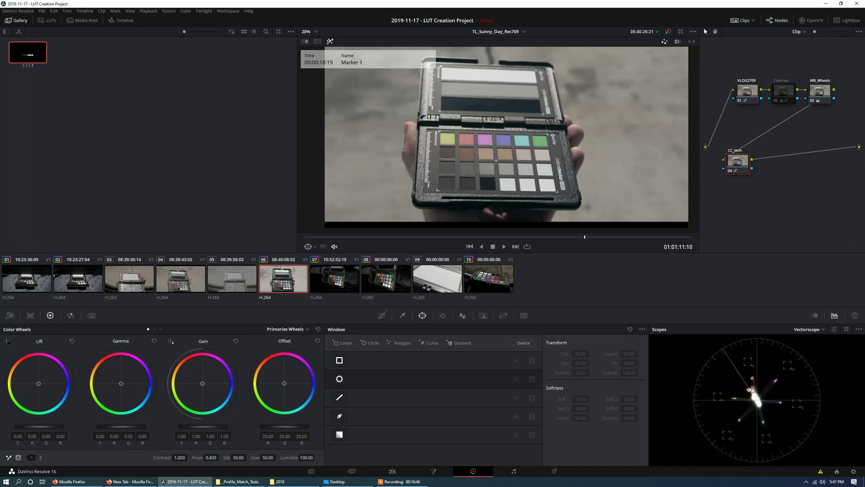
- Generate a 65-point 3D LUT from clip 06 into the _Exported_LUTS Tutorial folder with the prefix GH5_VLOG2709_Sunny_Day_C1
{"action": "right_click", "coordinate": [295, 279]}
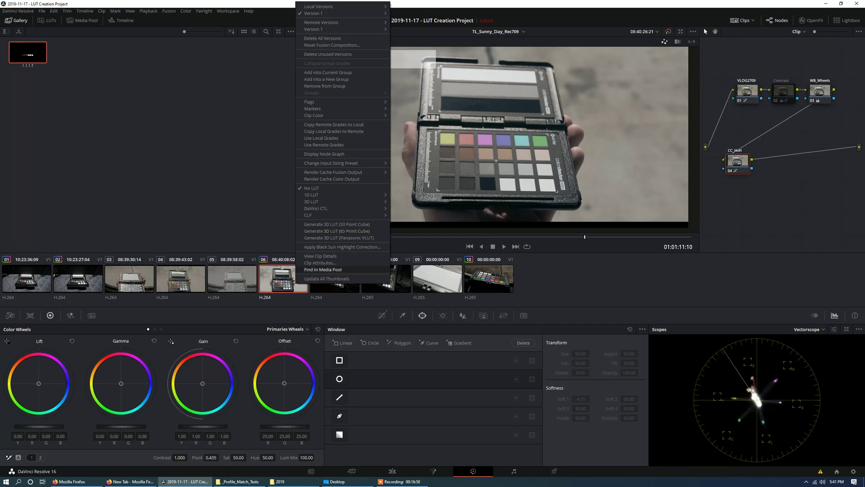
{"action": "left_click", "coordinate": [346, 301]}
{"action": "right_click", "coordinate": [295, 279]}
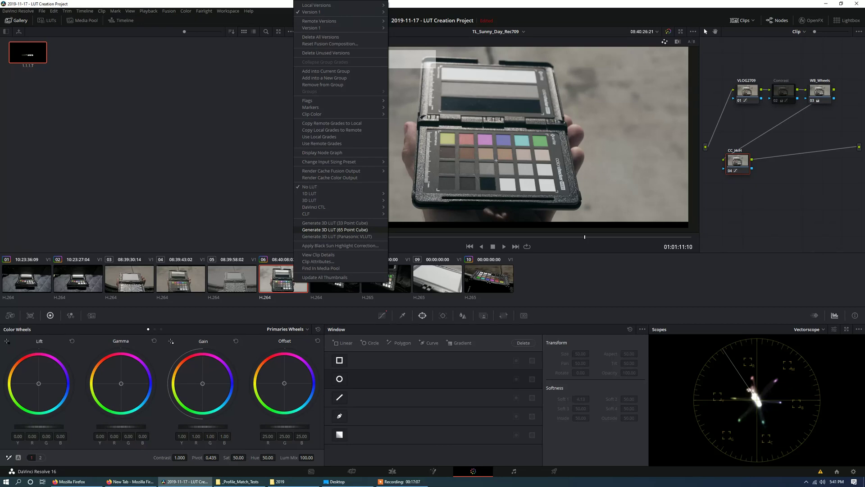
{"action": "left_click", "coordinate": [335, 230]}
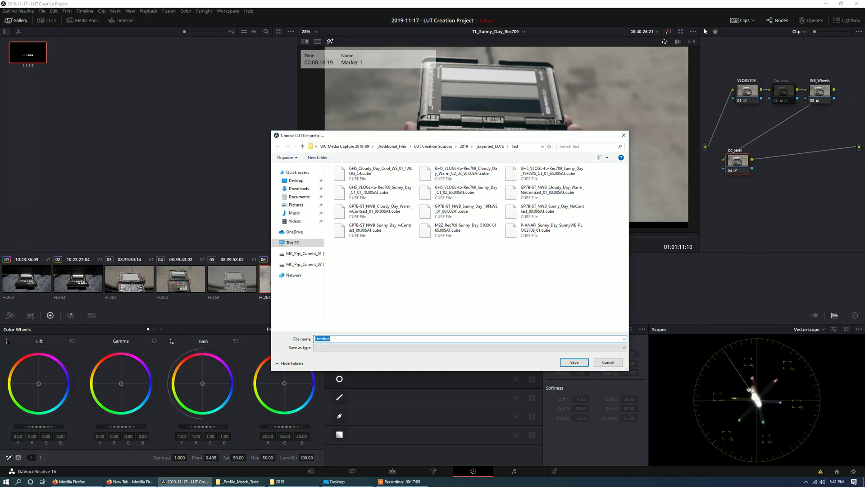
{"action": "left_click", "coordinate": [490, 146]}
{"action": "double_click", "coordinate": [533, 191]}
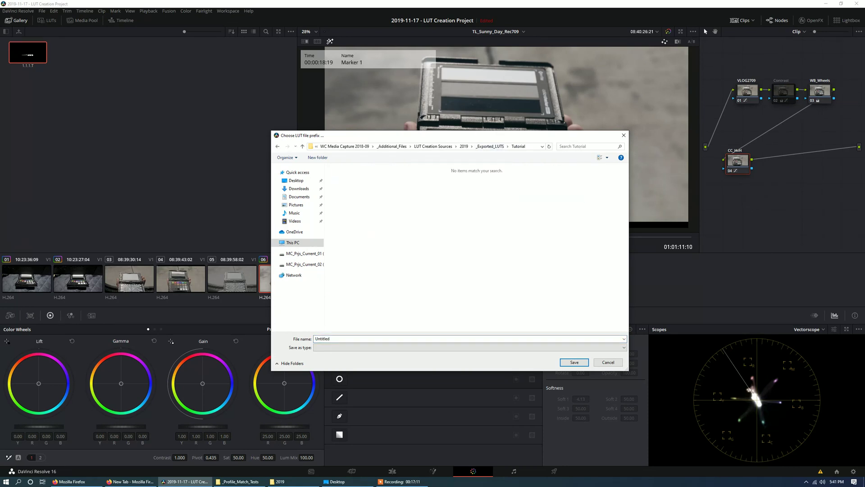
{"action": "type", "text": "GH5_VLOG2709_Sunny_Day_C1"}
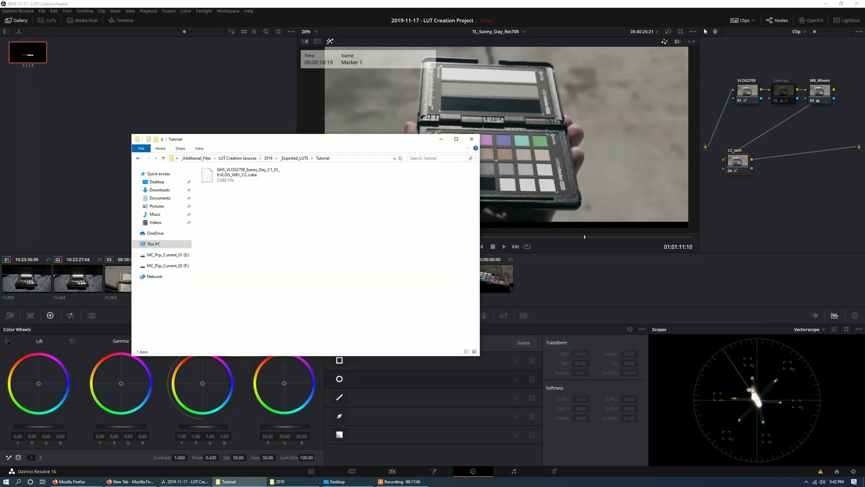
- Rename the exported LUT file in the Tutorial folder to GH5_VLOG2709_Sunny_Day_C1_01_65.00SAT.cube
{"action": "left_click_drag", "start_coordinate": [292, 142], "coordinate": [390, 145]}
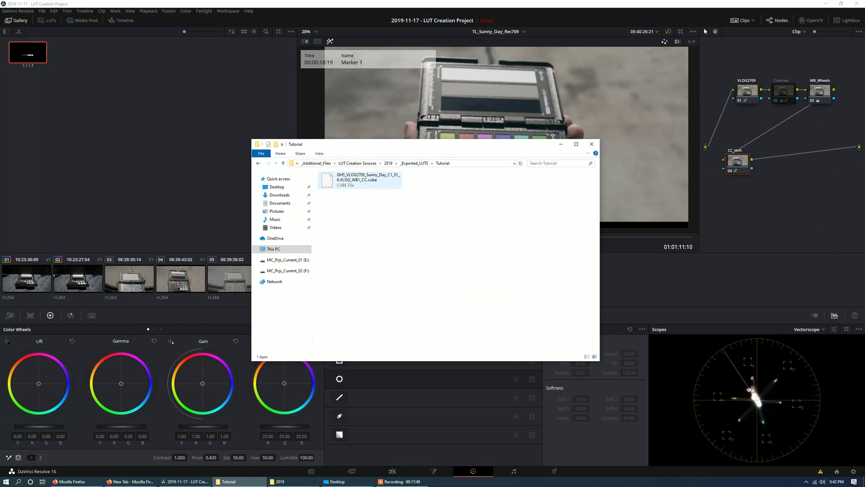
{"action": "right_click", "coordinate": [358, 179]}
{"action": "left_click", "coordinate": [377, 256]}
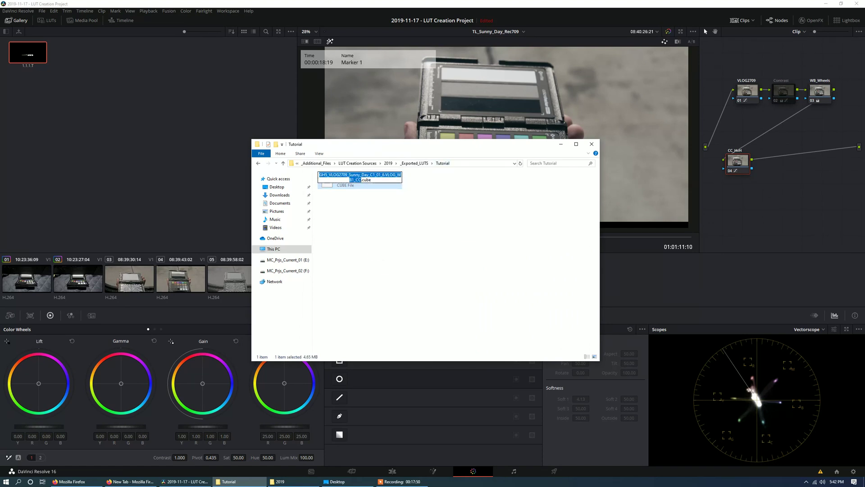
{"action": "key", "text": "Right"}
{"action": "key", "text": "BackSpace"}
{"action": "key", "text": "BackSpace"}
{"action": "key", "text": "BackSpace"}
{"action": "key", "text": "BackSpace"}
{"action": "key", "text": "BackSpace"}
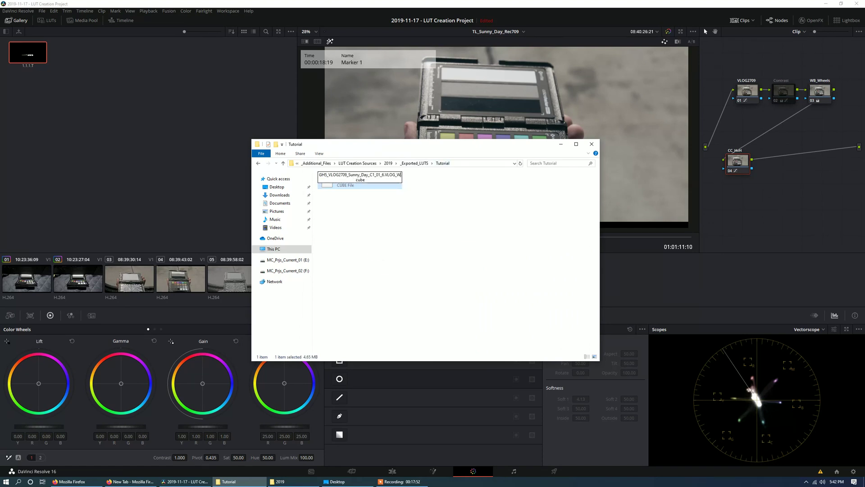
{"action": "key", "text": "BackSpace"}
{"action": "key", "text": "BackSpace"}
{"action": "key", "text": "BackSpace"}
{"action": "key", "text": "BackSpace"}
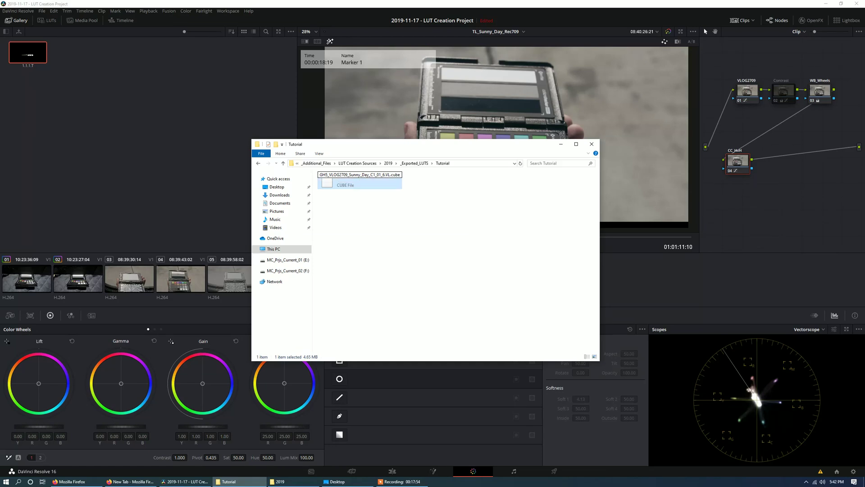
{"action": "key", "text": "BackSpace"}
{"action": "key", "text": "BackSpace"}
{"action": "key", "text": "BackSpace"}
{"action": "key", "text": "BackSpace"}
{"action": "key", "text": "BackSpace"}
{"action": "type", "text": "_65.00SAT"}
{"action": "key", "text": "Return"}
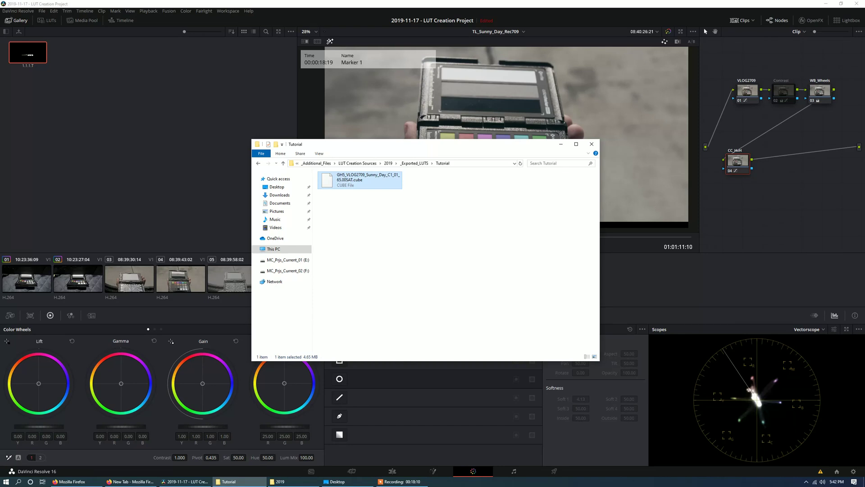
- Open the LUT folder from the project's Color Management settings
{"action": "left_click", "coordinate": [42, 11]}
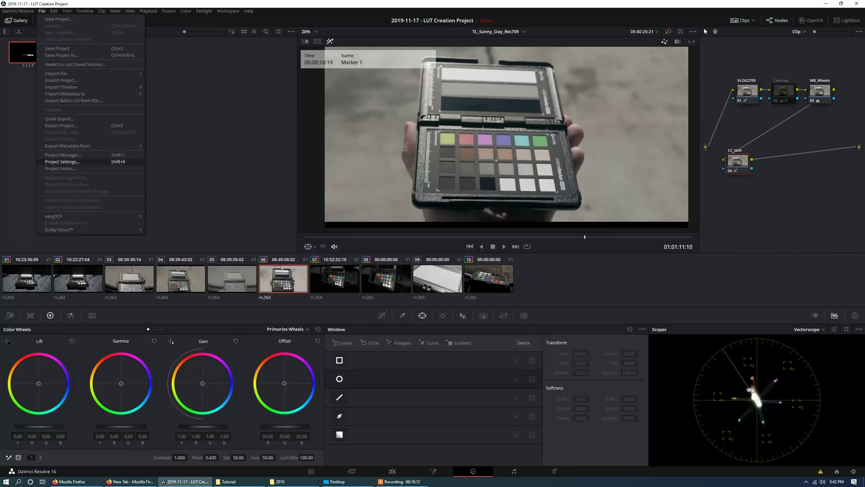
{"action": "left_click", "coordinate": [62, 161]}
{"action": "scroll", "coordinate": [432, 303], "scroll_direction": "down", "scroll_amount": 15}
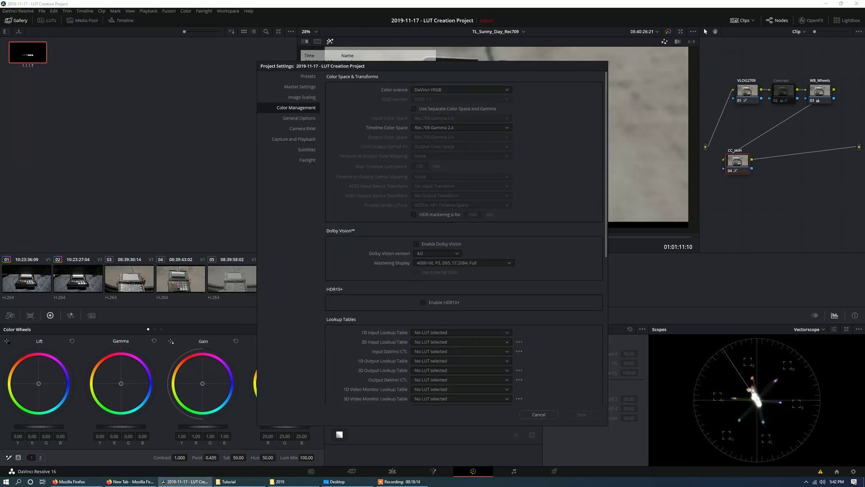
{"action": "left_click", "coordinate": [432, 304]}
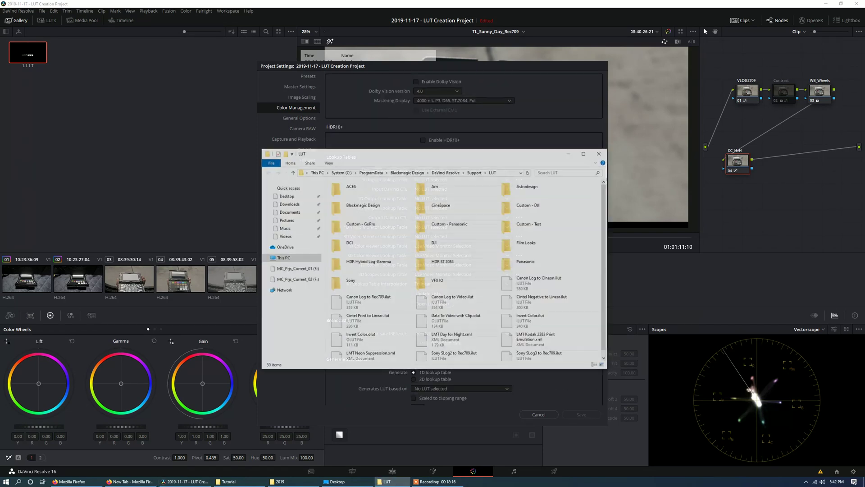
- Create a folder named Tutorial inside the LUT folder and paste the copied GH5_VLOG2709_Sunny_Day_C1_01_65.00SAT.cube file into it
{"action": "right_click", "coordinate": [591, 215]}
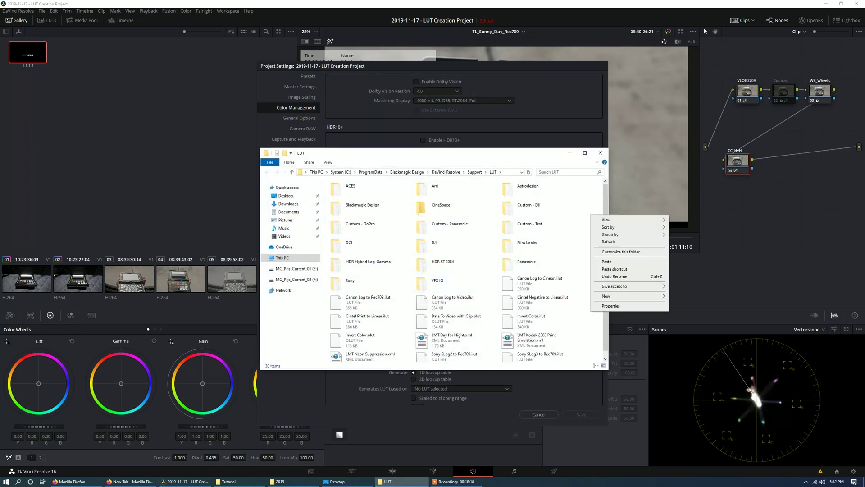
{"action": "mouse_move", "coordinate": [631, 296]}
{"action": "left_click", "coordinate": [684, 297]}
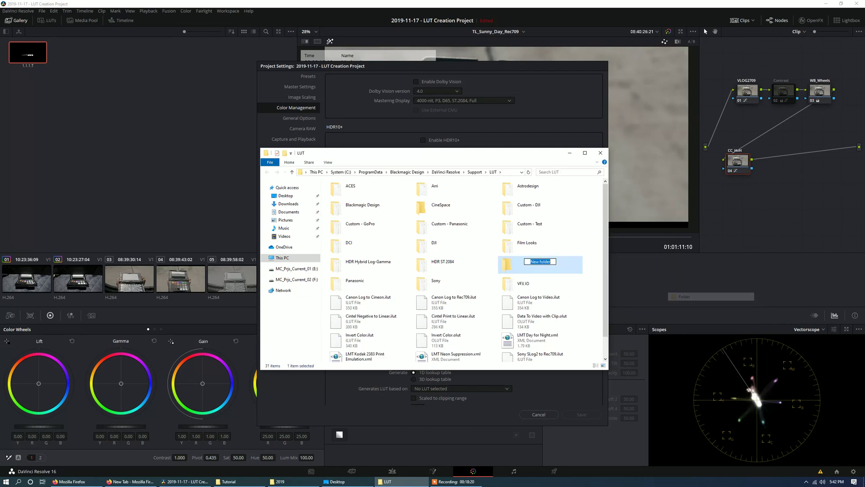
{"action": "type", "text": "Tutorial"}
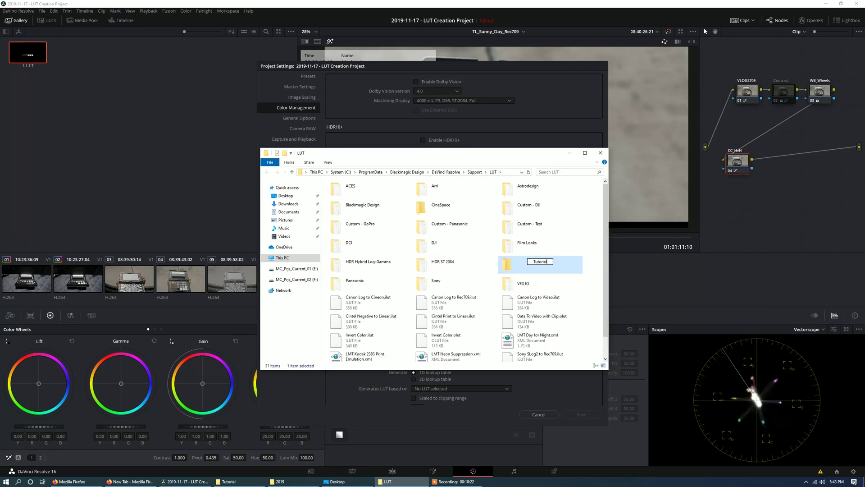
{"action": "key", "text": "Return"}
{"action": "key", "text": "Return"}
{"action": "key", "text": "ctrl+v"}
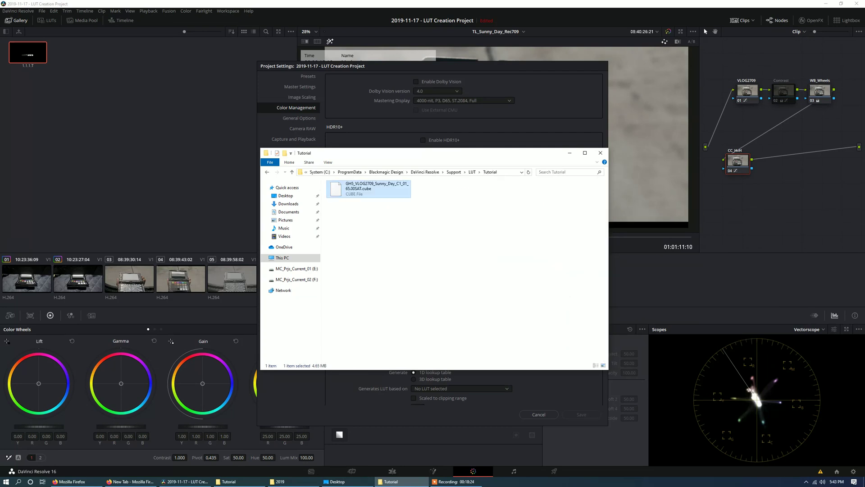
- Update the lookup table lists in the Color Management settings and save the project settings
{"action": "left_click", "coordinate": [464, 274]}
{"action": "left_click", "coordinate": [464, 409]}
{"action": "left_click", "coordinate": [428, 293]}
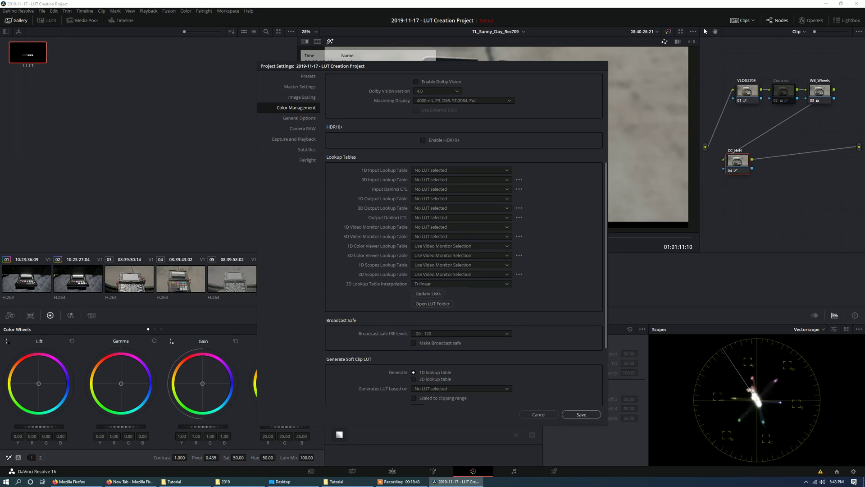
{"action": "left_click", "coordinate": [581, 414]}
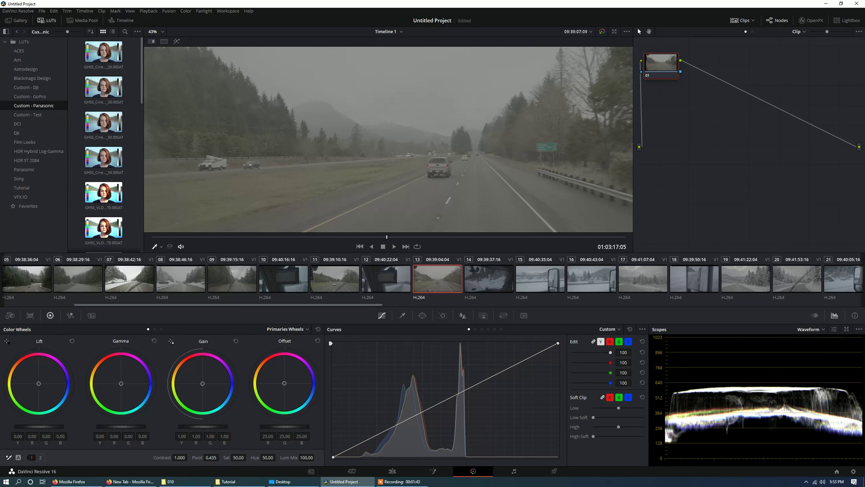
- Move clip 13's node toward the middle of the graph and apply the Tutorial LUT GH5_VLOG2709_Sunny_Day_C1_01_65.00SAT to it
{"action": "left_click_drag", "start_coordinate": [661, 66], "coordinate": [724, 107]}
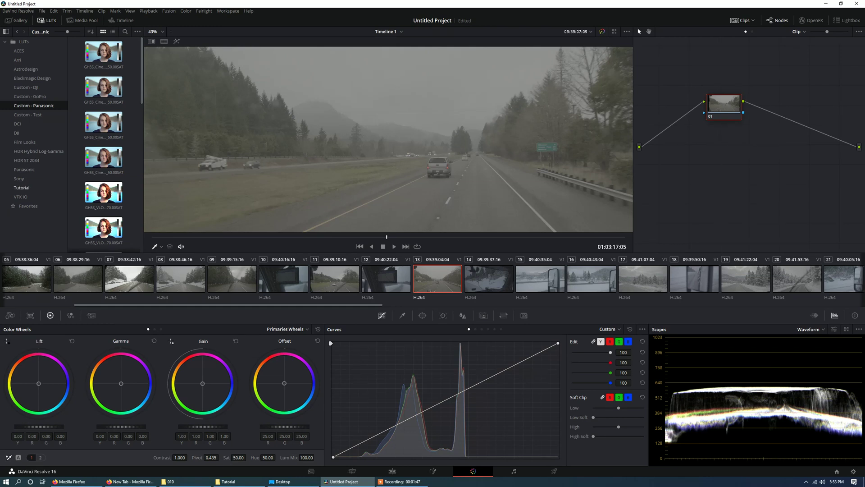
{"action": "left_click", "coordinate": [21, 187]}
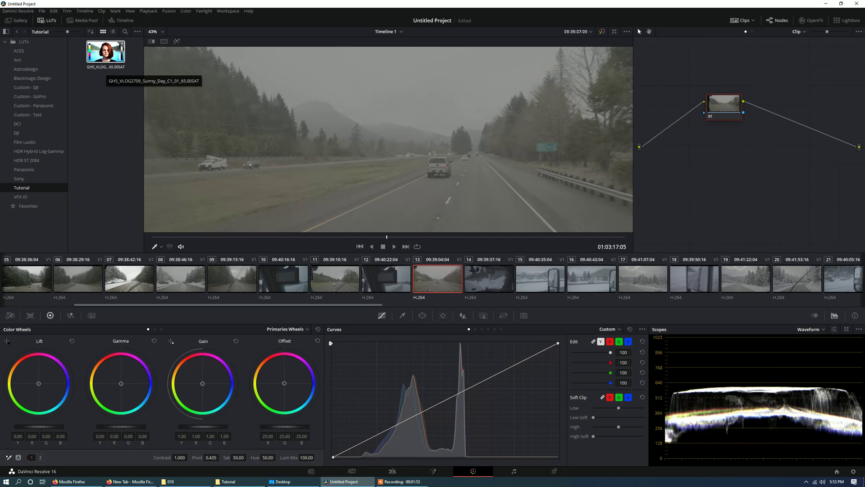
{"action": "double_click", "coordinate": [105, 51]}
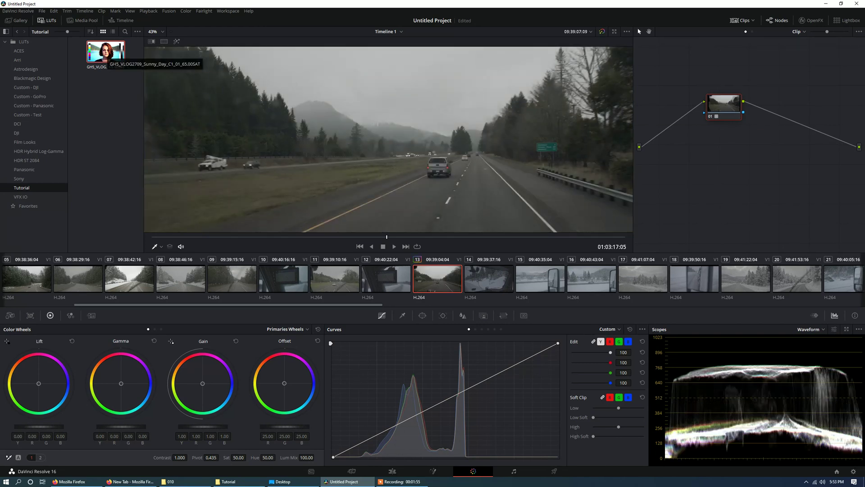
{"action": "scroll", "coordinate": [398, 151], "scroll_direction": "up", "scroll_amount": 2}
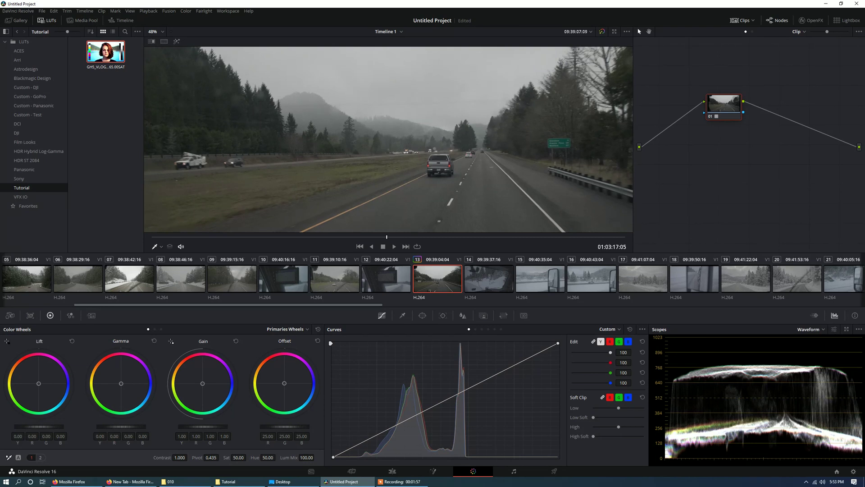
- Make room before clip 13's LUT node in the graph and set the node's saturation to 65
{"action": "left_click_drag", "start_coordinate": [723, 104], "coordinate": [777, 117]}
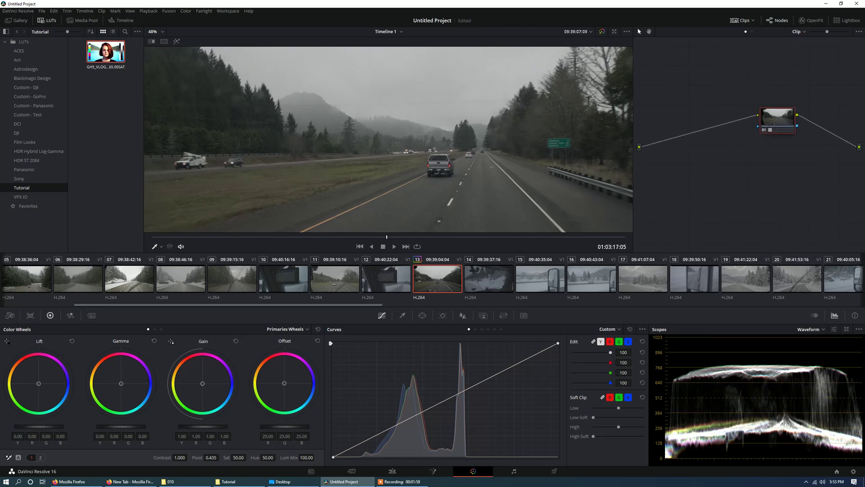
{"action": "left_click", "coordinate": [238, 457]}
{"action": "type", "text": "65"}
{"action": "key", "text": "Return"}
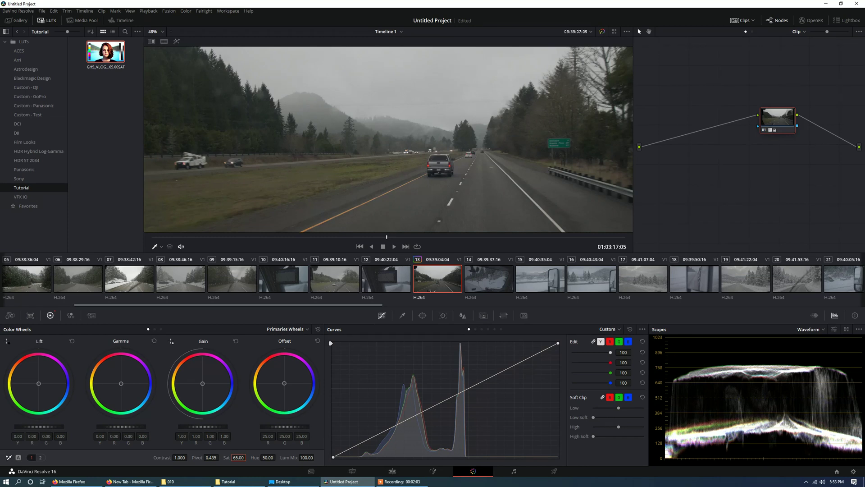
- Insert an aligned node before clip 13's LUT node and give it an offset of 32.80 and a temperature of -160
{"action": "key", "text": "shift+s"}
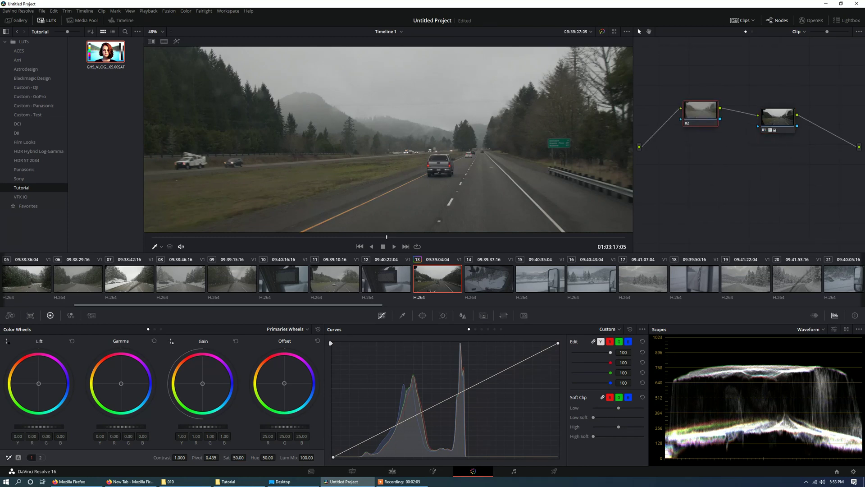
{"action": "left_click_drag", "start_coordinate": [696, 118], "coordinate": [704, 119]}
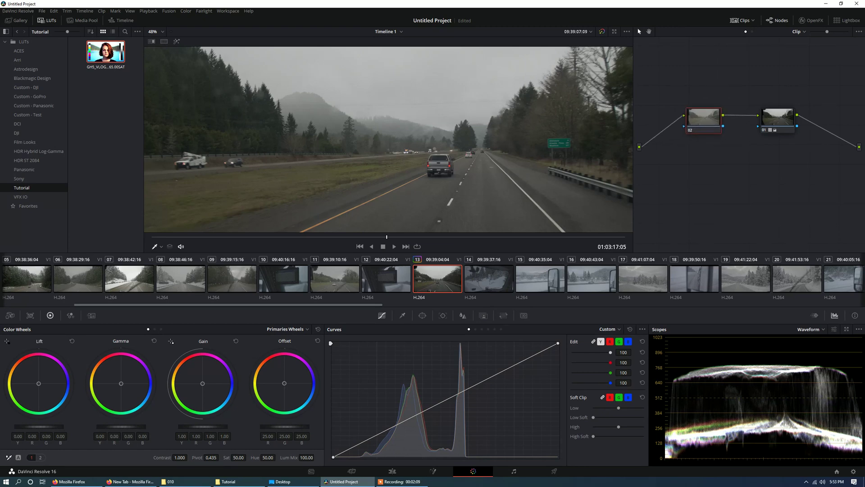
{"action": "left_click", "coordinate": [40, 457]}
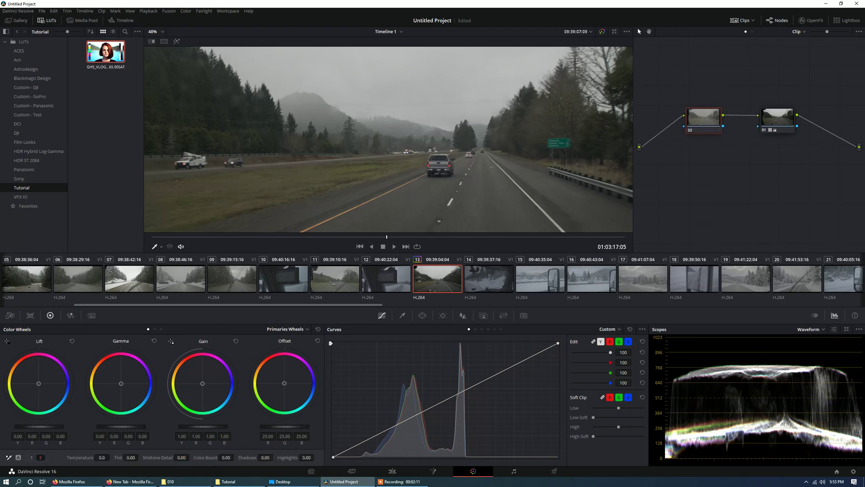
{"action": "mouse_move", "coordinate": [285, 427]}
{"action": "left_mouse_down"}
{"action": "mouse_move", "coordinate": [326, 426]}
{"action": "mouse_move", "coordinate": [261, 426]}
{"action": "mouse_move", "coordinate": [320, 427]}
{"action": "mouse_move", "coordinate": [297, 426]}
{"action": "left_mouse_up"}
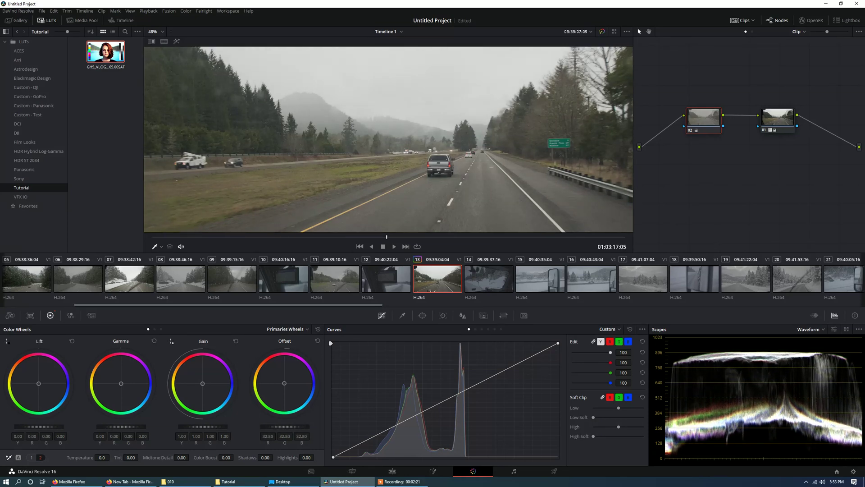
{"action": "left_click_drag", "start_coordinate": [102, 457], "coordinate": [95, 457]}
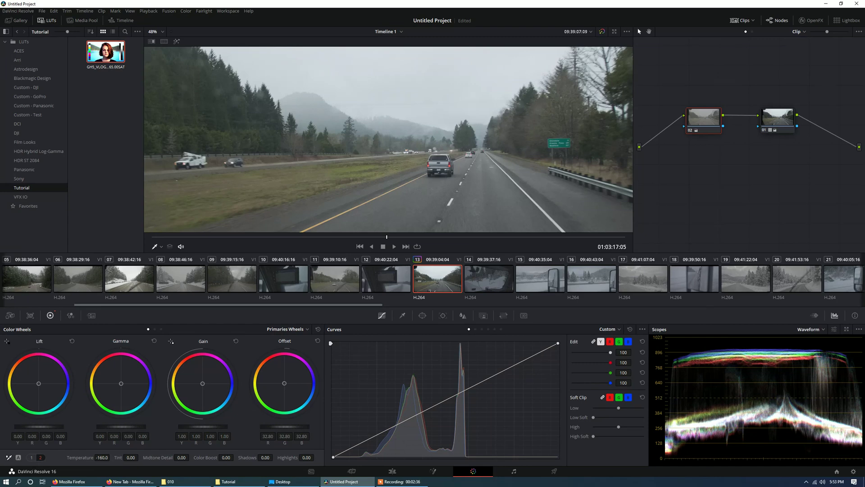
- Review the graded highway clip by playing it in the enlarged viewer
{"action": "key", "text": "alt+f"}
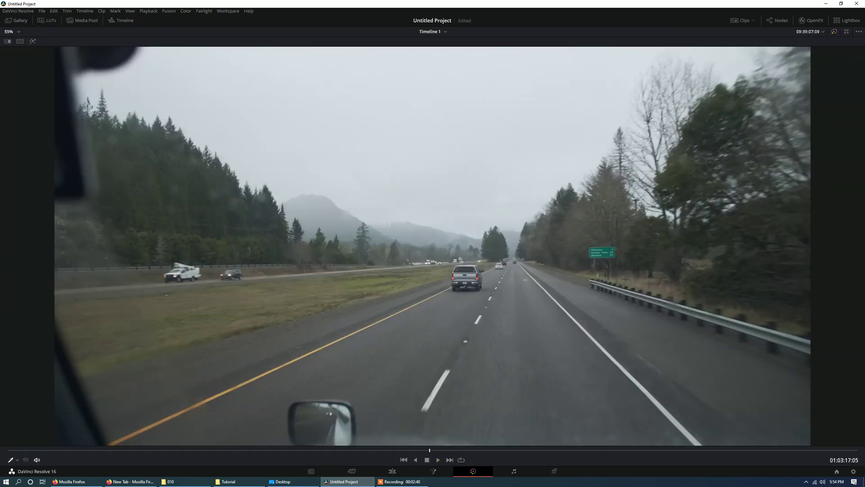
{"action": "key", "text": "alt+f"}
{"action": "key", "text": "shift+4"}
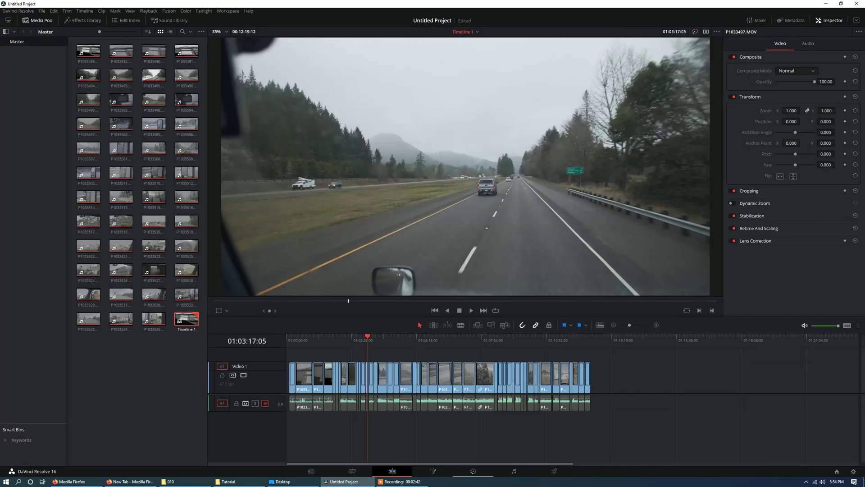
{"action": "key", "text": "shift+6"}
{"action": "key", "text": "alt+f"}
{"action": "key", "text": "space"}
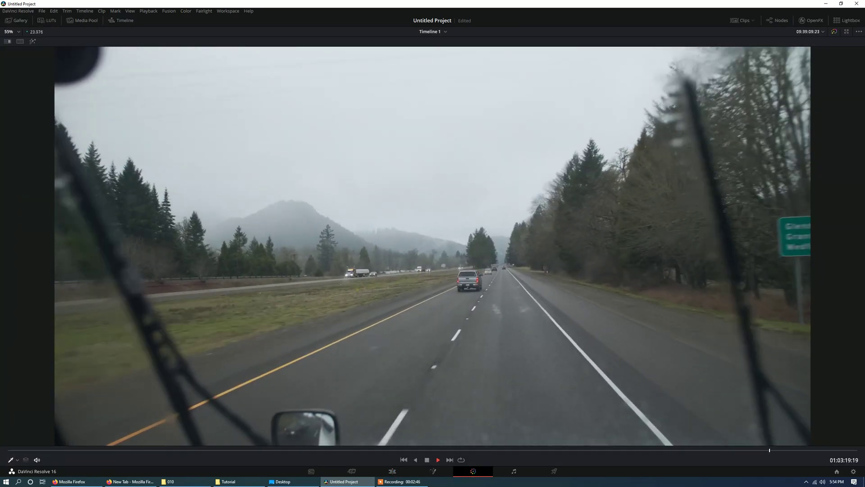
{"action": "key", "text": "space"}
{"action": "key", "text": "alt+f"}
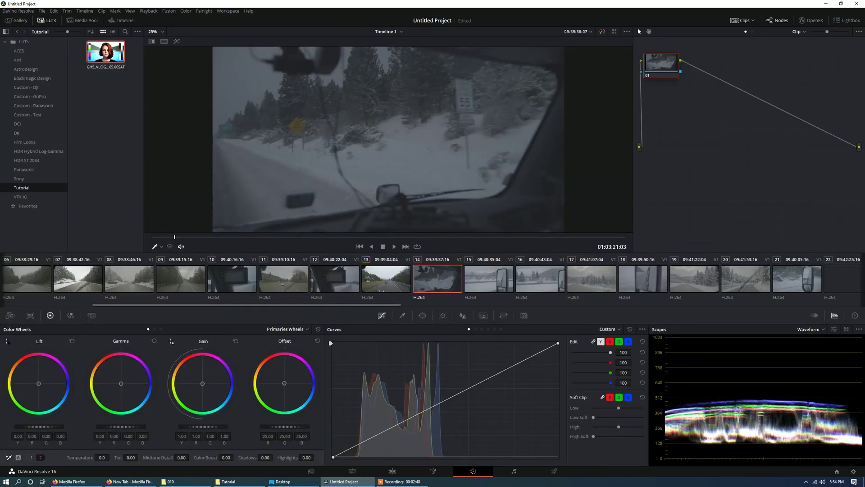
- On clip 15, go to 01:03:36:09, apply the Tutorial LUT to its node and move the node toward the graph's centre
{"action": "left_click", "coordinate": [489, 278]}
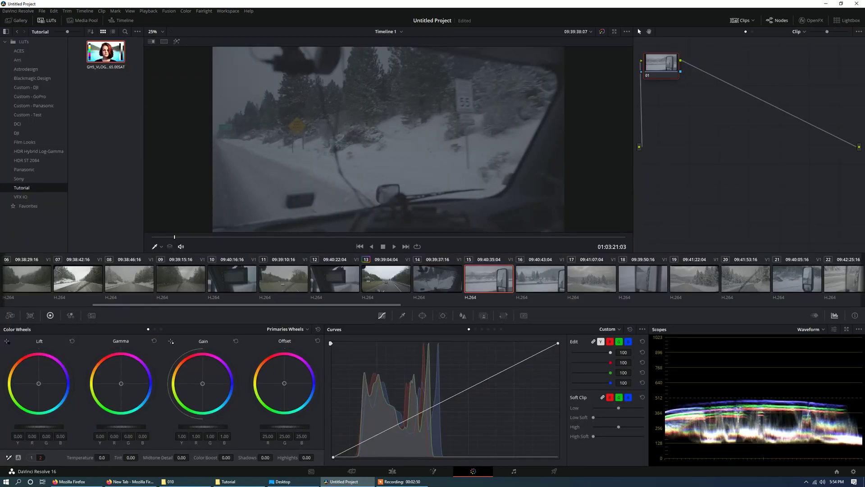
{"action": "left_click_drag", "start_coordinate": [430, 237], "coordinate": [323, 237]}
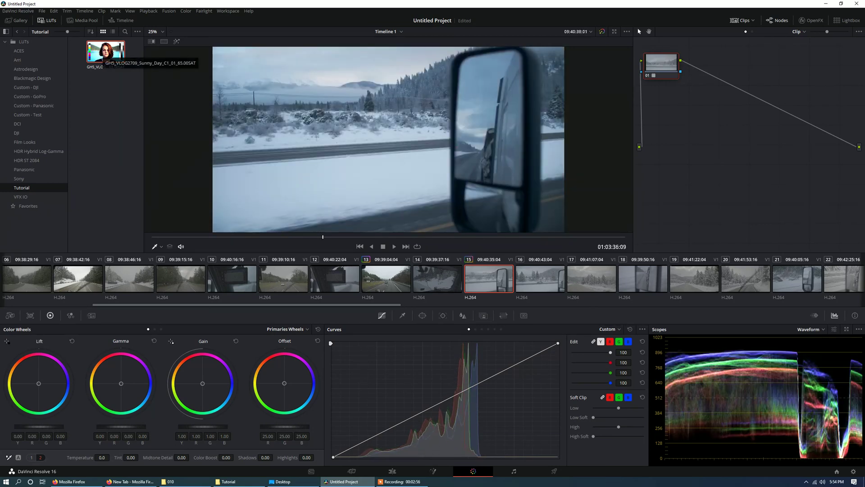
{"action": "double_click", "coordinate": [104, 50]}
{"action": "left_click_drag", "start_coordinate": [662, 63], "coordinate": [764, 123]}
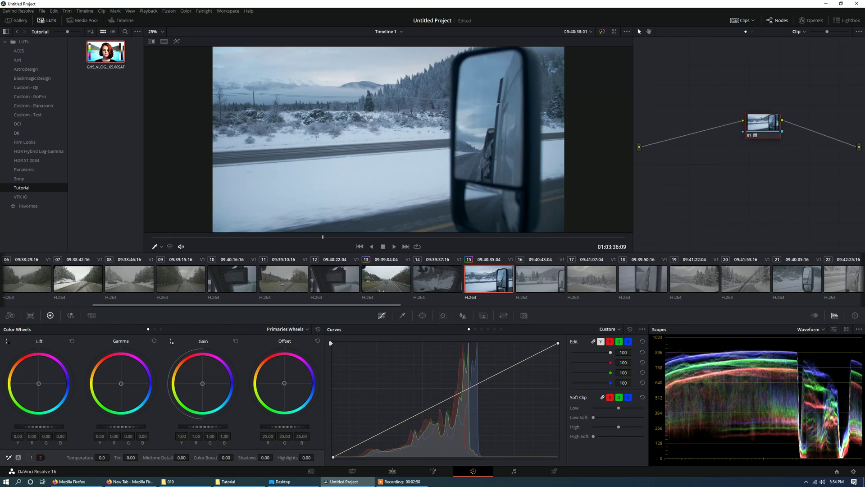
- Set the saturation of clip 15's LUT node to 65
{"action": "left_click", "coordinate": [31, 457]}
{"action": "left_click", "coordinate": [238, 457]}
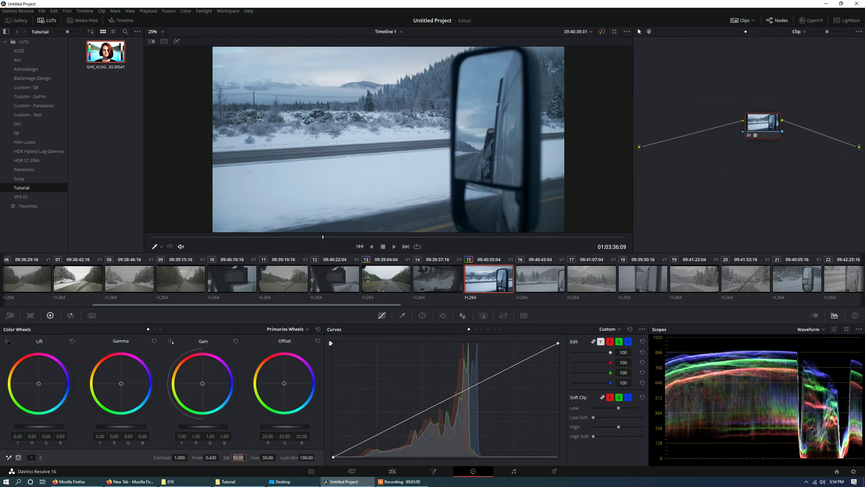
{"action": "type", "text": "65"}
{"action": "key", "text": "Return"}
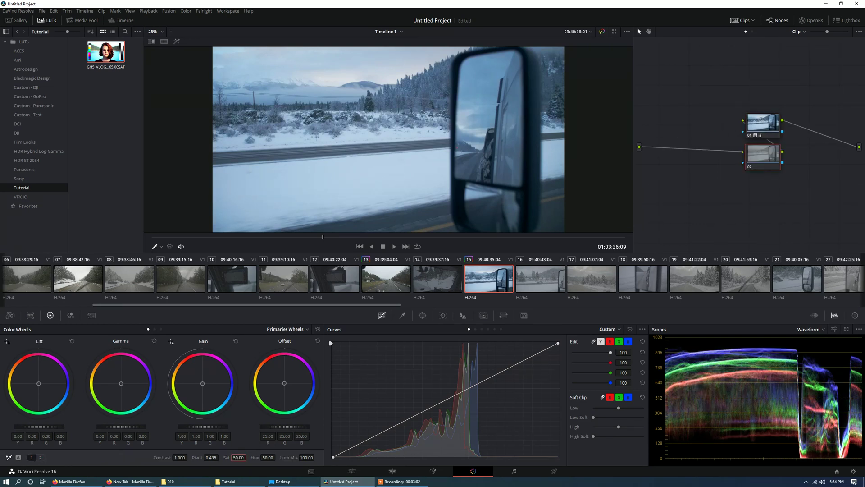
- Insert a node before clip 15's LUT node and give it a temperature of 250 and an offset of 30.85
{"action": "key", "text": "shift+s"}
{"action": "left_click", "coordinate": [40, 457]}
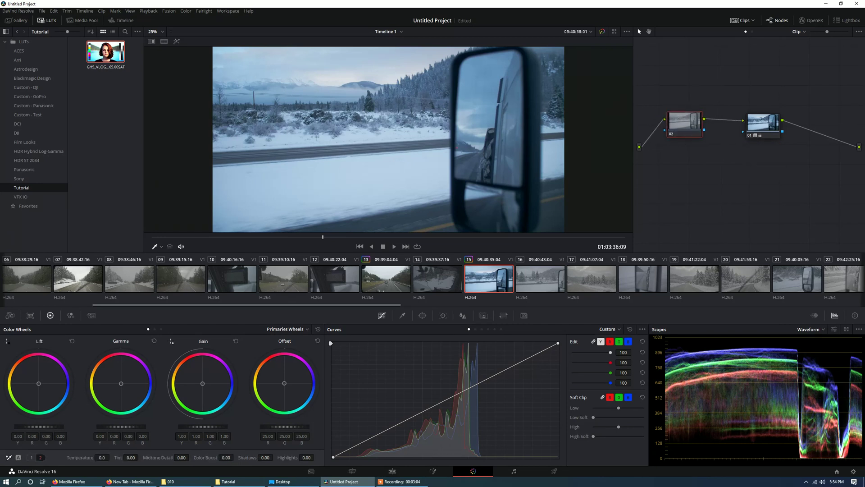
{"action": "left_click_drag", "start_coordinate": [101, 457], "coordinate": [111, 457]}
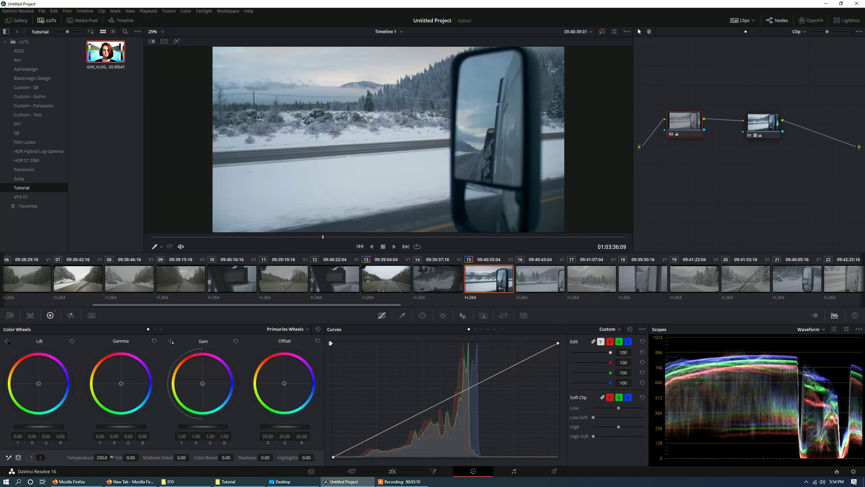
{"action": "left_click_drag", "start_coordinate": [284, 426], "coordinate": [310, 427]}
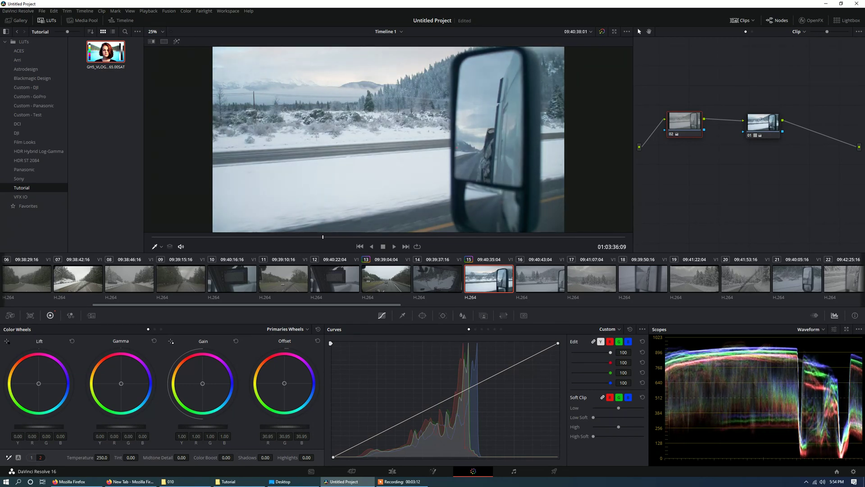
- Review the graded snowy mountain clip in the enlarged viewer by scrubbing through it
{"action": "key", "text": "alt+f"}
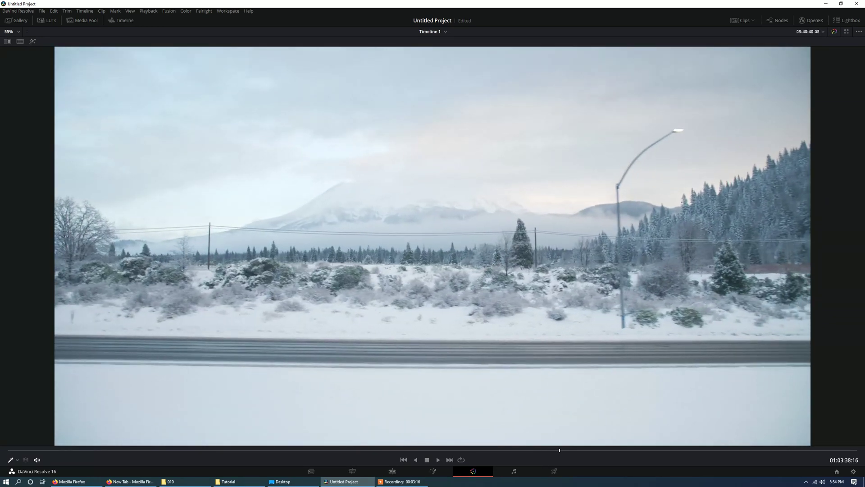
{"action": "left_click_drag", "start_coordinate": [595, 450], "coordinate": [412, 450]}
{"action": "key", "text": "alt+f"}
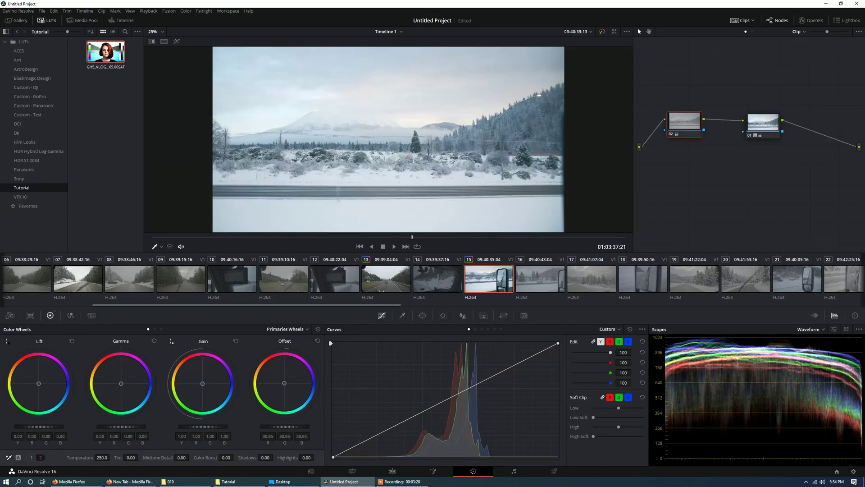
- On clip 19, apply the Tutorial folder's GH5 V-Log LUT to its node and move the node toward the graph's centre
{"action": "scroll", "coordinate": [520, 279], "scroll_direction": "down", "scroll_amount": 2}
{"action": "left_click", "coordinate": [520, 280]}
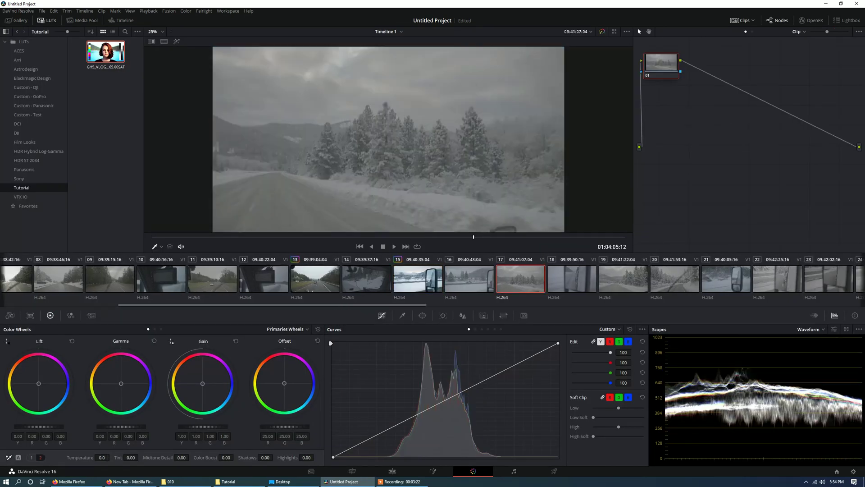
{"action": "key", "text": "Down"}
{"action": "key", "text": "Down"}
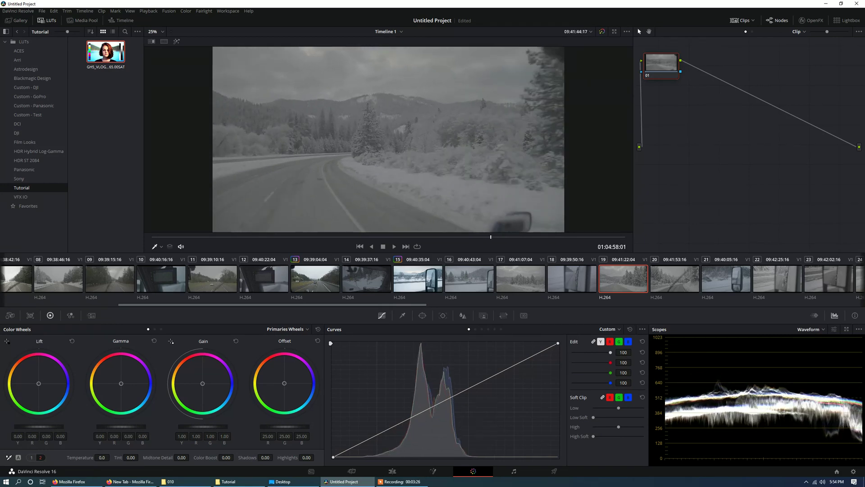
{"action": "double_click", "coordinate": [106, 51]}
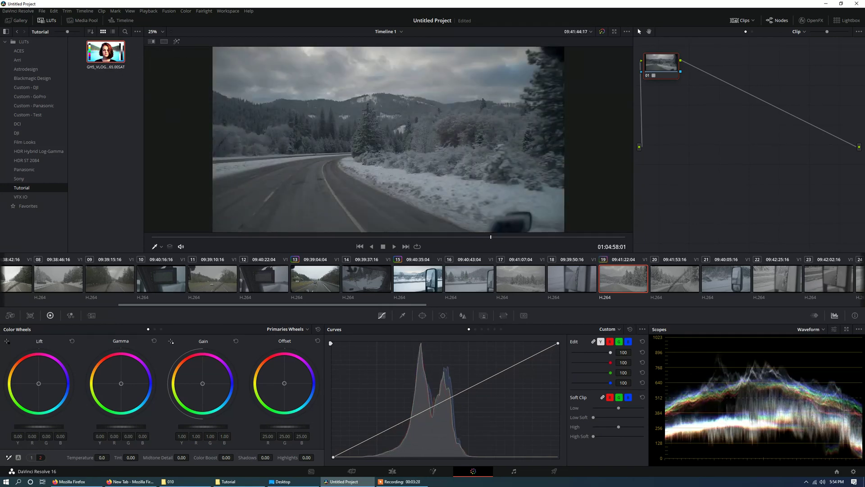
{"action": "left_click_drag", "start_coordinate": [661, 65], "coordinate": [750, 128]}
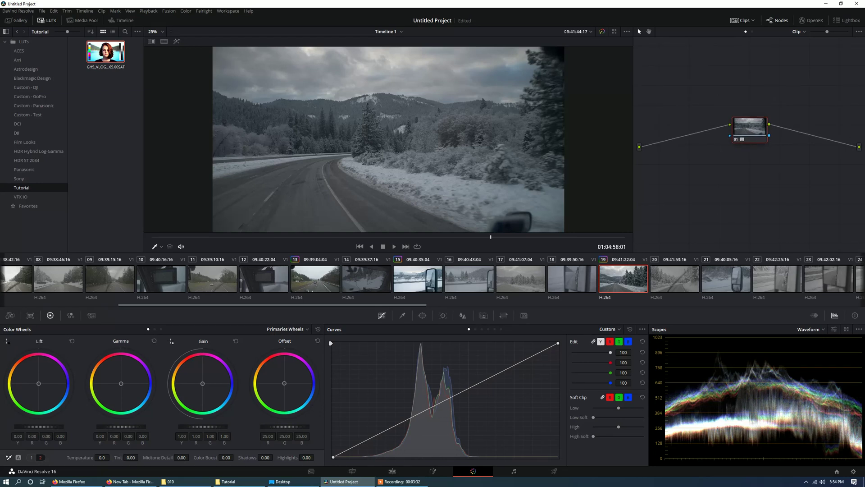
- Set the saturation of clip 19's LUT node to 65
{"action": "left_click", "coordinate": [31, 458]}
{"action": "double_click", "coordinate": [238, 458]}
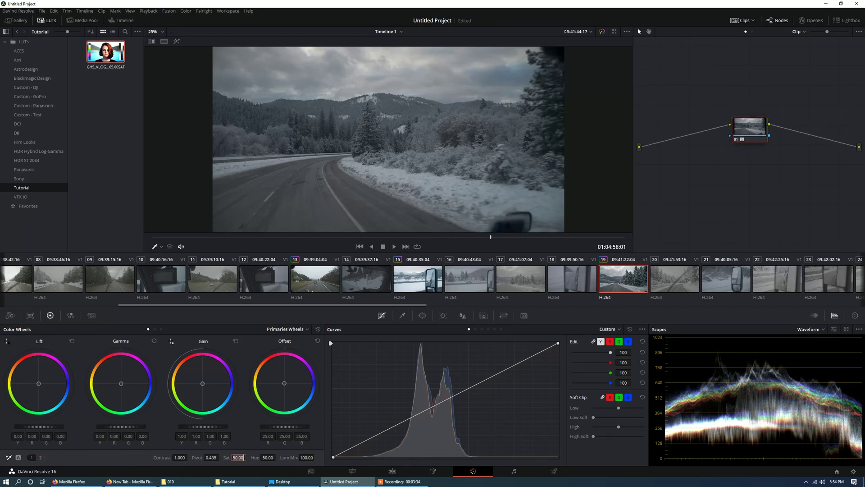
{"action": "type", "text": "65"}
{"action": "key", "text": "Return"}
- Insert a node before clip 19's LUT node, space the two apart, and give the new node an offset of 34.75 and a temperature of -90
{"action": "key", "text": "shift+s"}
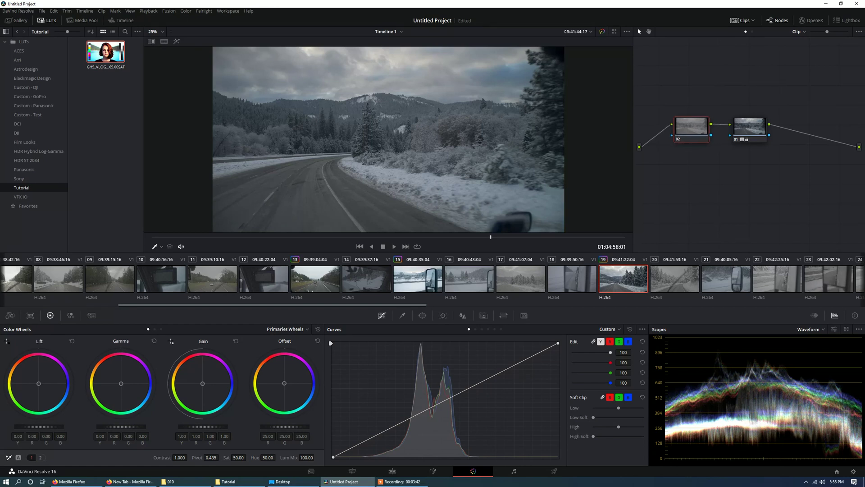
{"action": "left_click_drag", "start_coordinate": [750, 127], "coordinate": [771, 126]}
{"action": "mouse_move", "coordinate": [691, 127]}
{"action": "left_mouse_down"}
{"action": "mouse_move", "coordinate": [715, 124]}
{"action": "mouse_move", "coordinate": [697, 122]}
{"action": "left_mouse_up"}
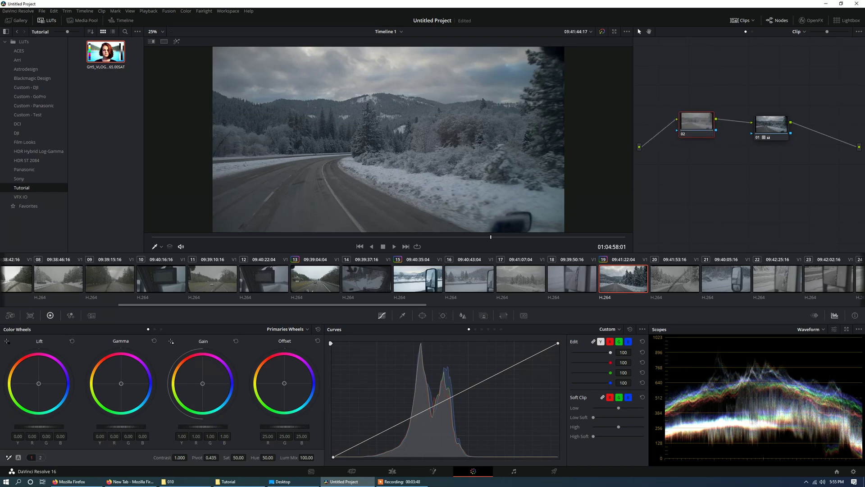
{"action": "left_click_drag", "start_coordinate": [285, 426], "coordinate": [325, 426]}
{"action": "left_click", "coordinate": [40, 457]}
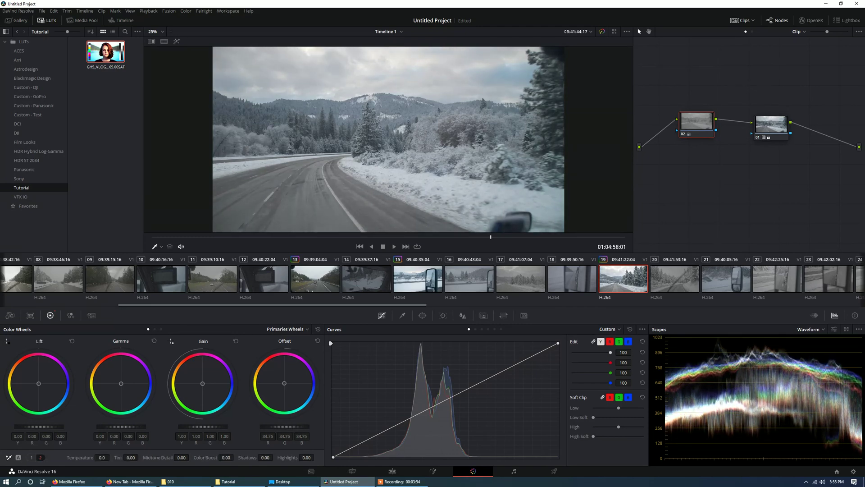
{"action": "left_click_drag", "start_coordinate": [105, 457], "coordinate": [102, 458]}
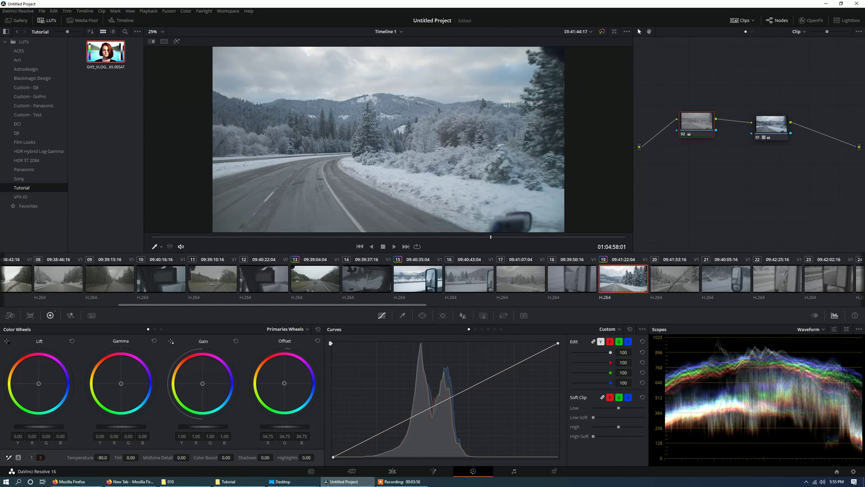
{"action": "key", "text": "alt+f"}
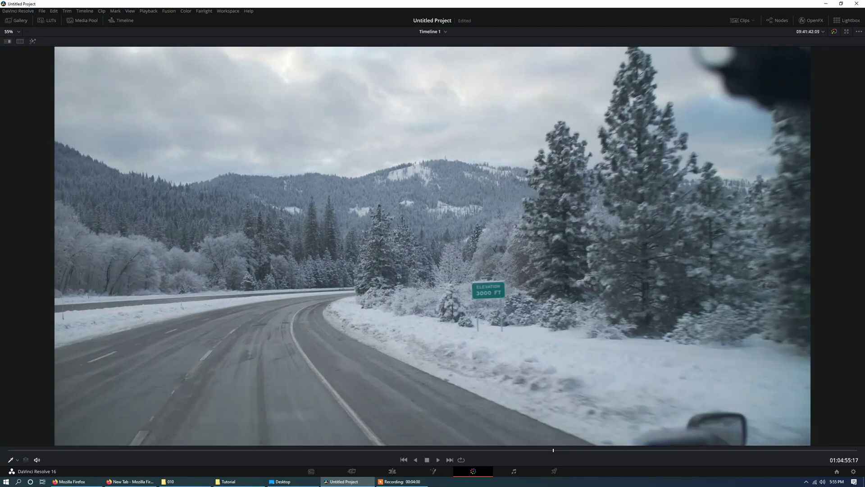
{"action": "key", "text": "alt+f"}
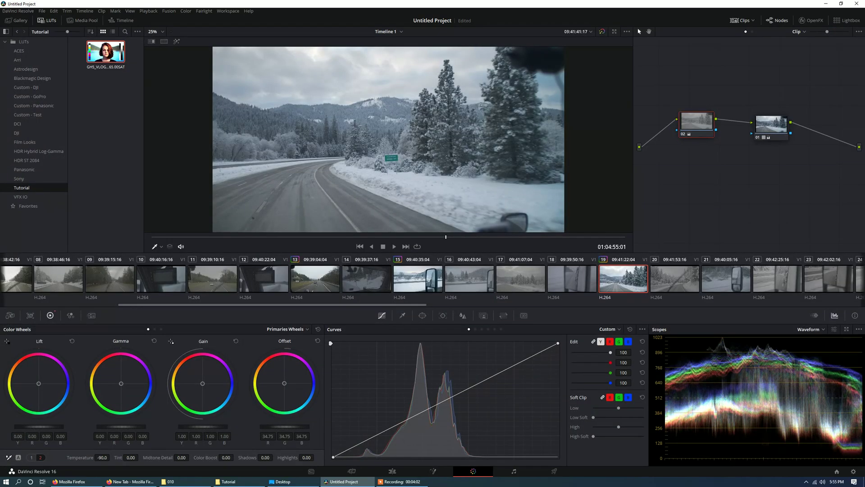
- Add a contrast node at the start of clip 19's chain with Log shadow -0.07, highlight 0.07, and a lower and an upper curve point
{"action": "left_click", "coordinate": [288, 328]}
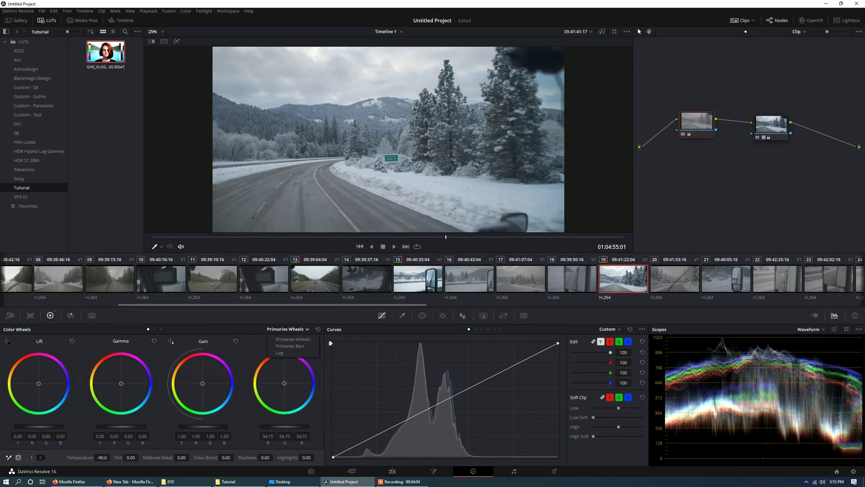
{"action": "left_click", "coordinate": [280, 353]}
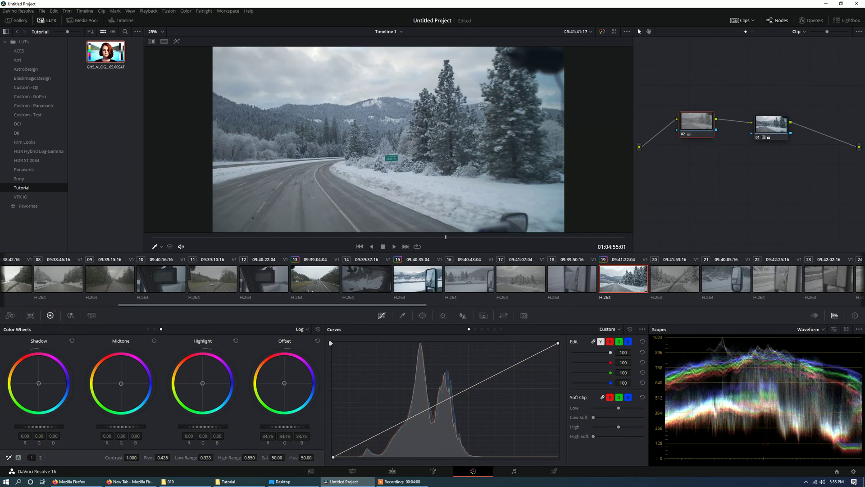
{"action": "key", "text": "shift+s"}
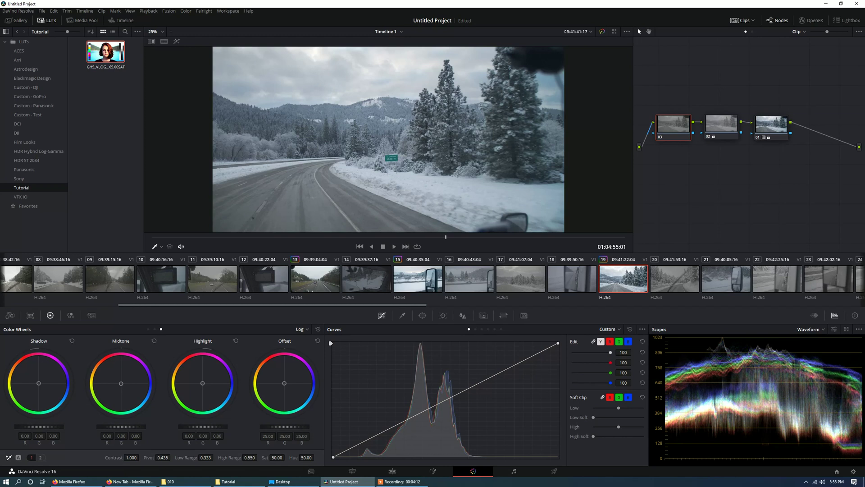
{"action": "left_click_drag", "start_coordinate": [39, 426], "coordinate": [25, 426]}
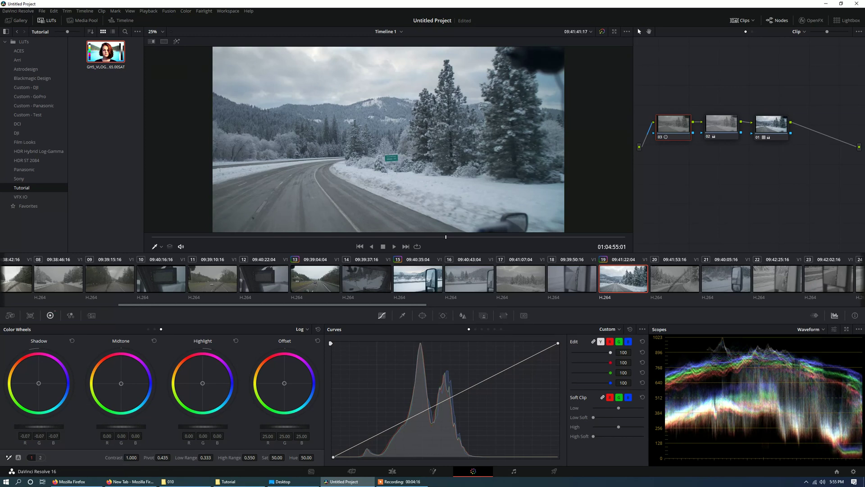
{"action": "left_click_drag", "start_coordinate": [203, 426], "coordinate": [210, 426]}
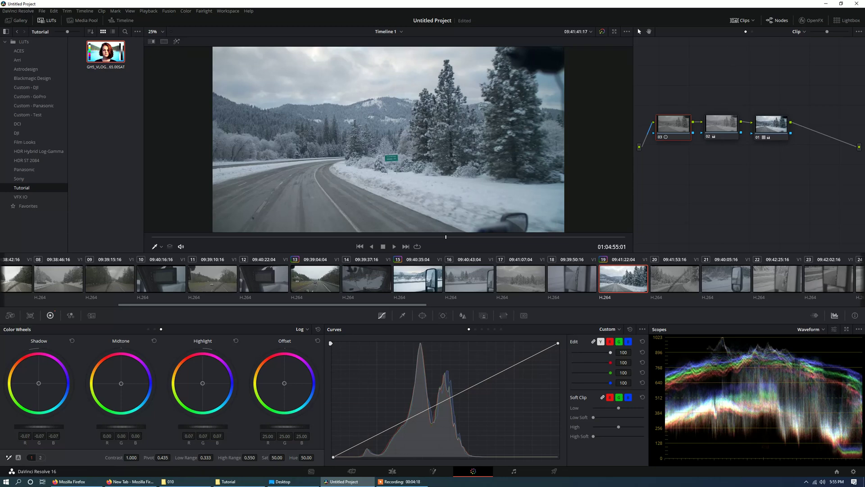
{"action": "left_click_drag", "start_coordinate": [399, 424], "coordinate": [400, 424]}
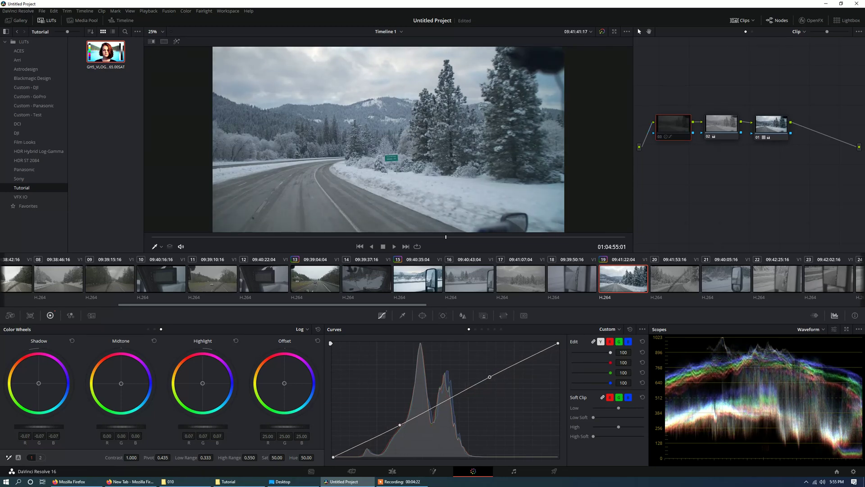
- Compare clip 19 with and without the contrast node, in both the enlarged and the normal viewer
{"action": "key", "text": "alt+f"}
{"action": "key", "text": "alt+f"}
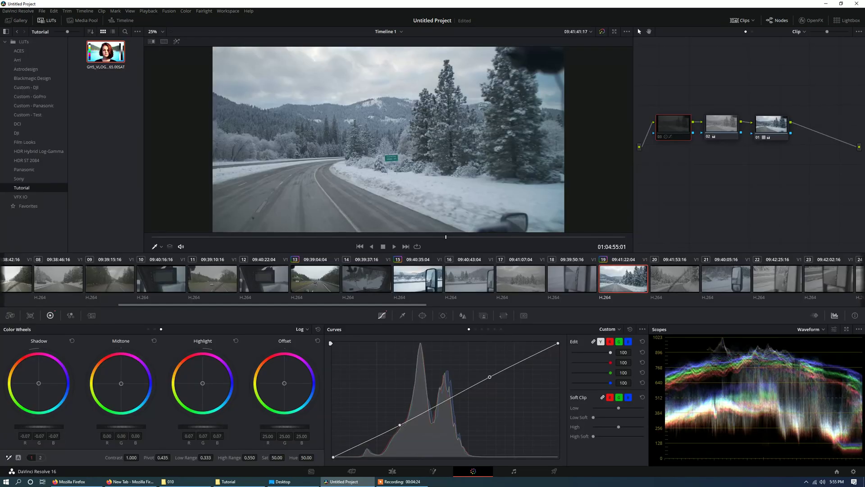
{"action": "key", "text": "alt+f"}
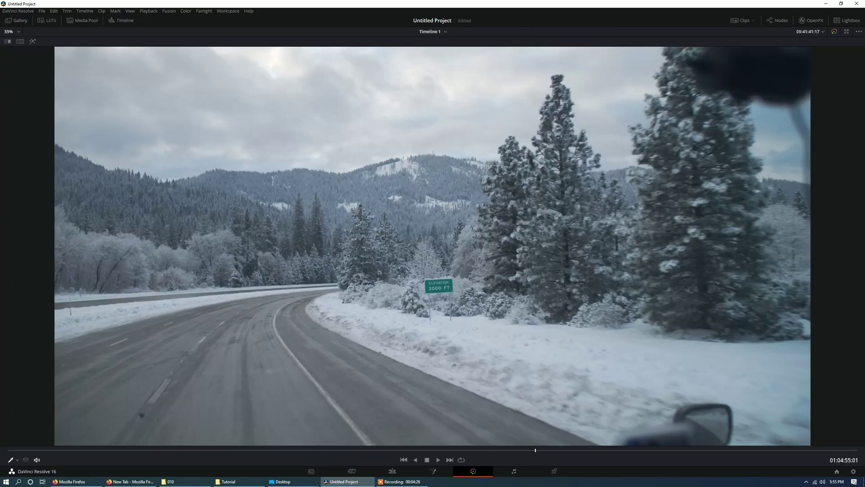
{"action": "key", "text": "ctrl+d"}
{"action": "key", "text": "ctrl+d"}
{"action": "key", "text": "ctrl+d"}
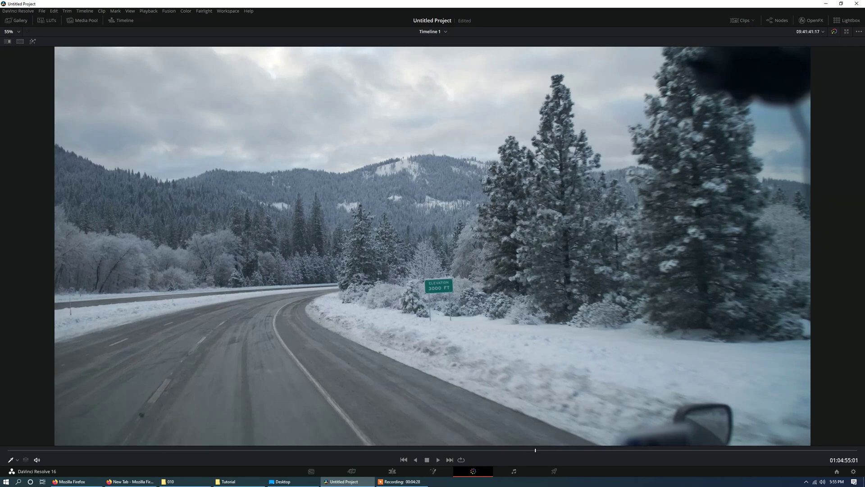
{"action": "key", "text": "ctrl+d"}
{"action": "key", "text": "ctrl+d"}
{"action": "key", "text": "alt+f"}
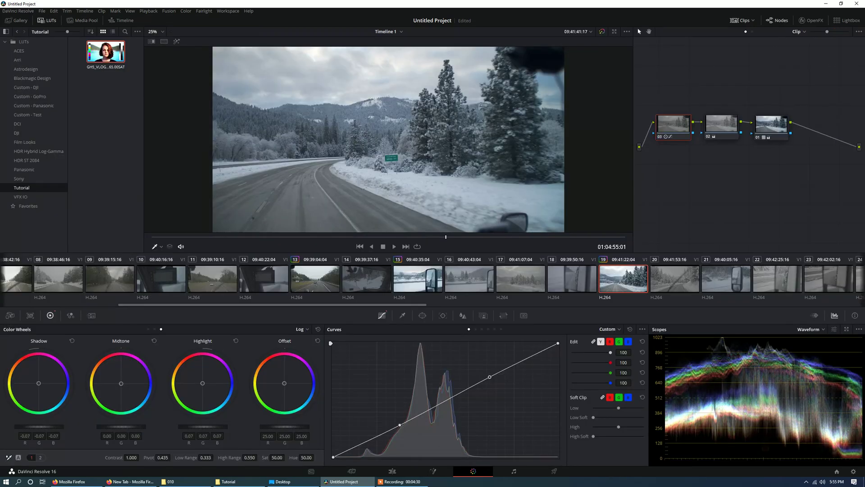
{"action": "key", "text": "ctrl+d"}
{"action": "key", "text": "ctrl+d"}
{"action": "key", "text": "ctrl+d"}
{"action": "key", "text": "ctrl+d"}
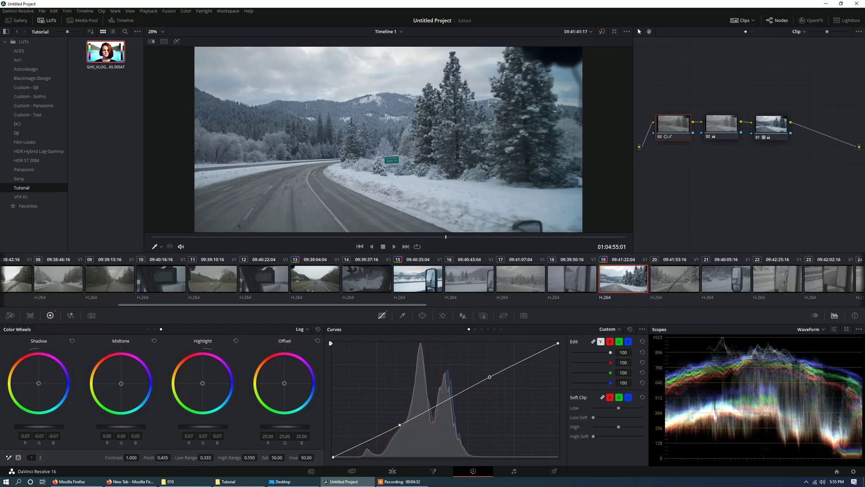
- Review clip 19's grade at different moments and go to the elevation sign at 01:04:56:20
{"action": "left_click_drag", "start_coordinate": [504, 237], "coordinate": [496, 237]}
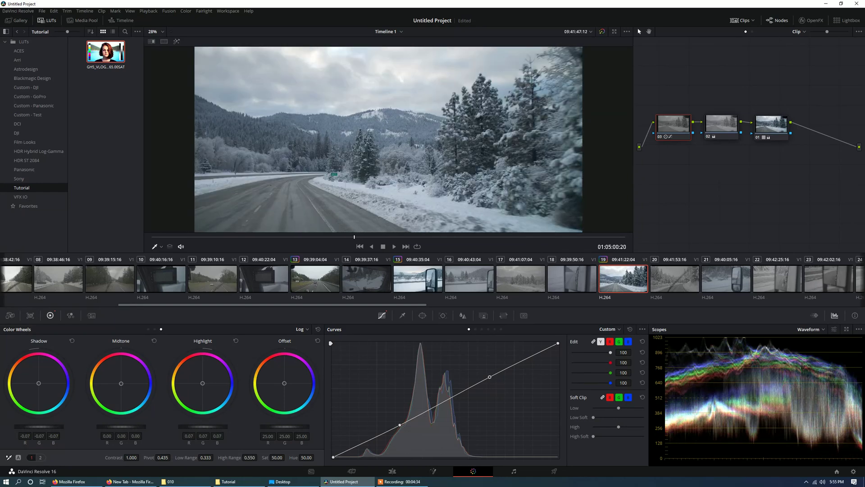
{"action": "key", "text": "alt+f"}
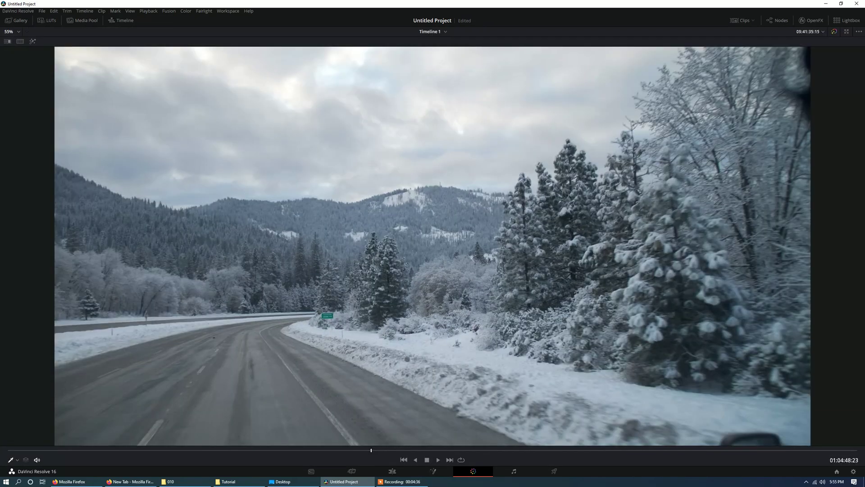
{"action": "key", "text": "alt+f"}
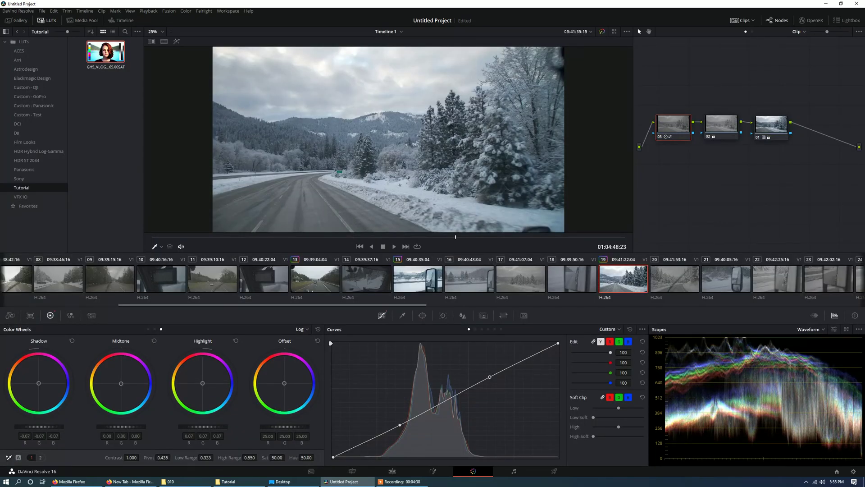
{"action": "left_click_drag", "start_coordinate": [455, 237], "coordinate": [508, 237]}
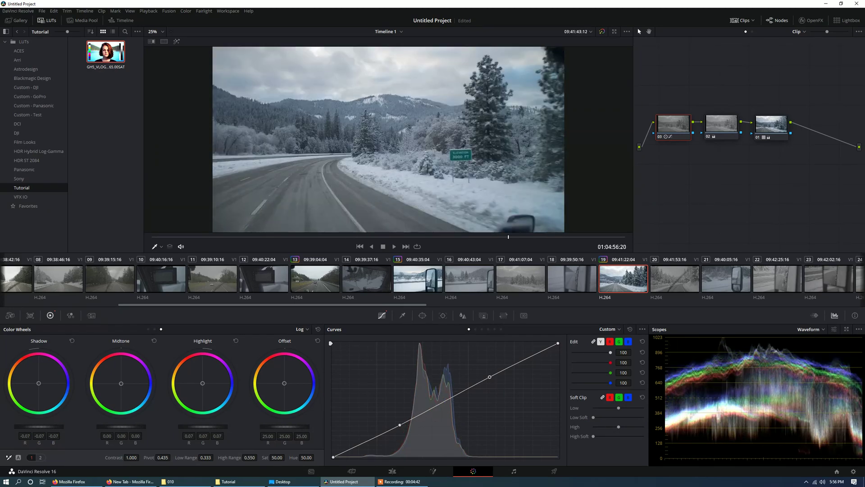
- Compare clip 19's full grade with the ungraded V-Log picture in the enlarged viewer by bypassing and restoring all grades
{"action": "key", "text": "alt+f"}
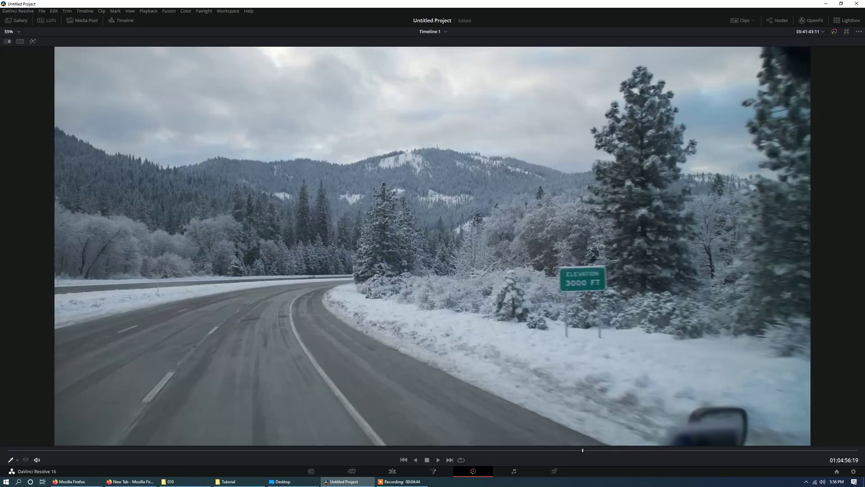
{"action": "key", "text": "shift+d"}
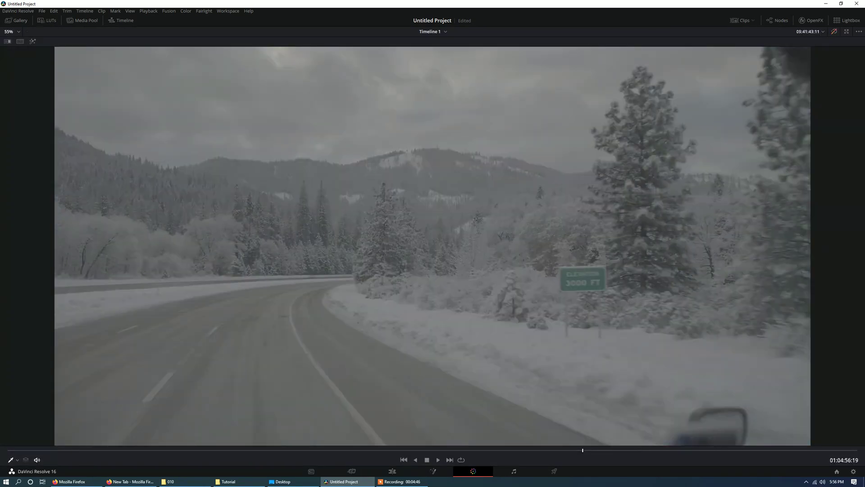
{"action": "key", "text": "shift+d"}
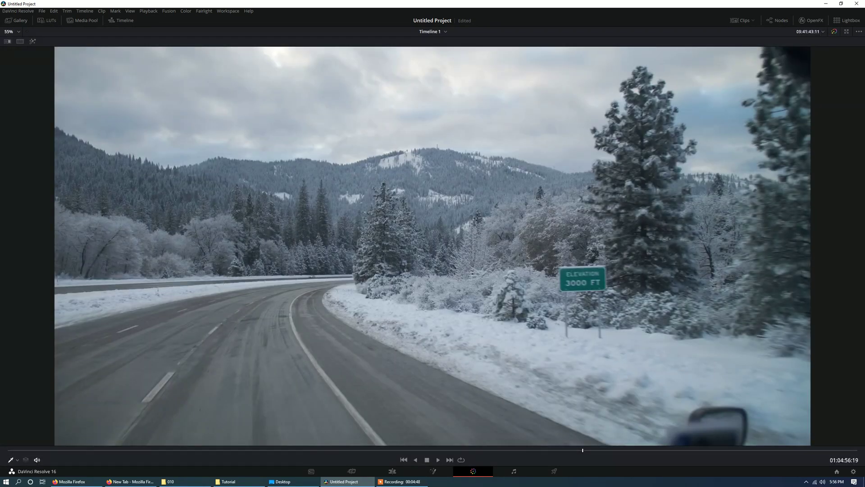
{"action": "key", "text": "alt+f"}
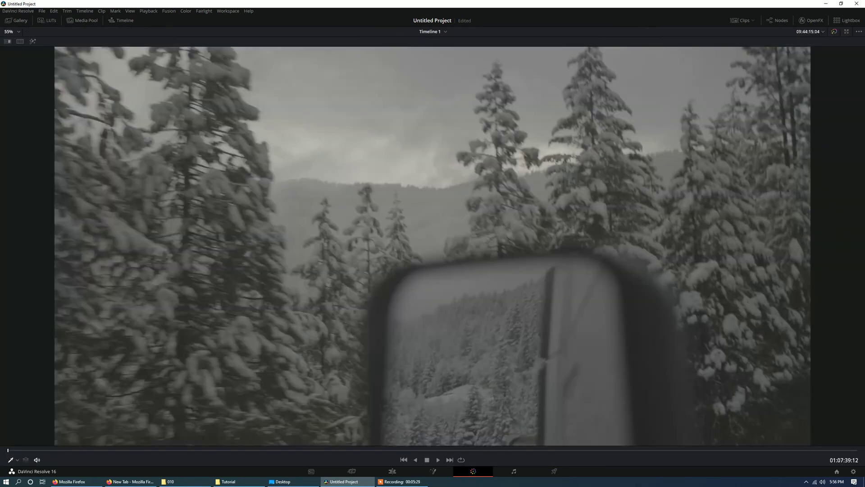
- Apply the Tutorial folder's 65.00SAT V-Log conversion LUT to clip 27 and check the picture in the enlarged viewer
{"action": "key", "text": "alt+f"}
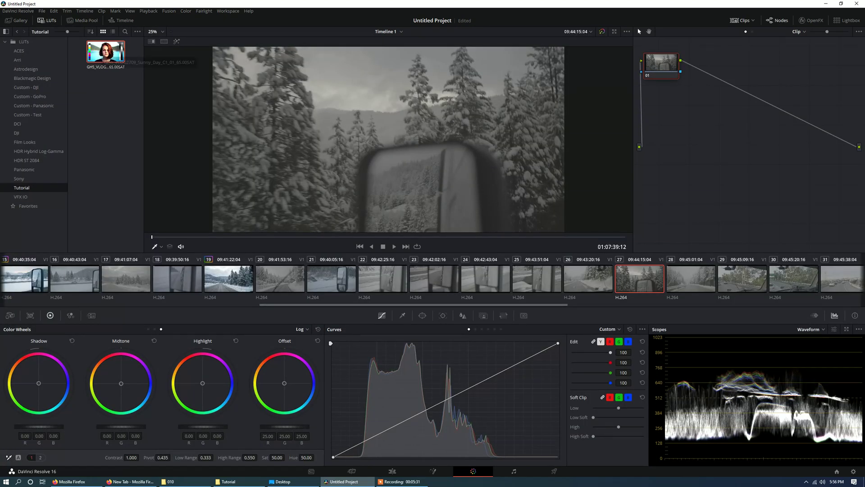
{"action": "double_click", "coordinate": [101, 51]}
{"action": "key", "text": "alt+f"}
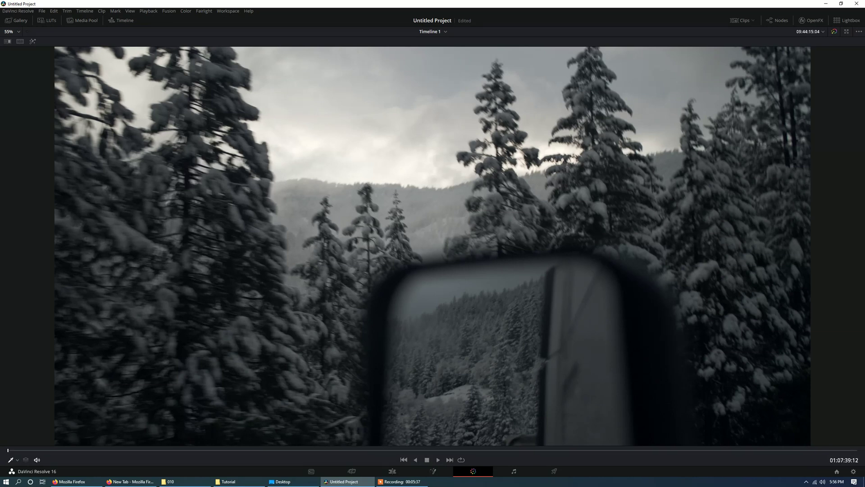
{"action": "key", "text": "alt+f"}
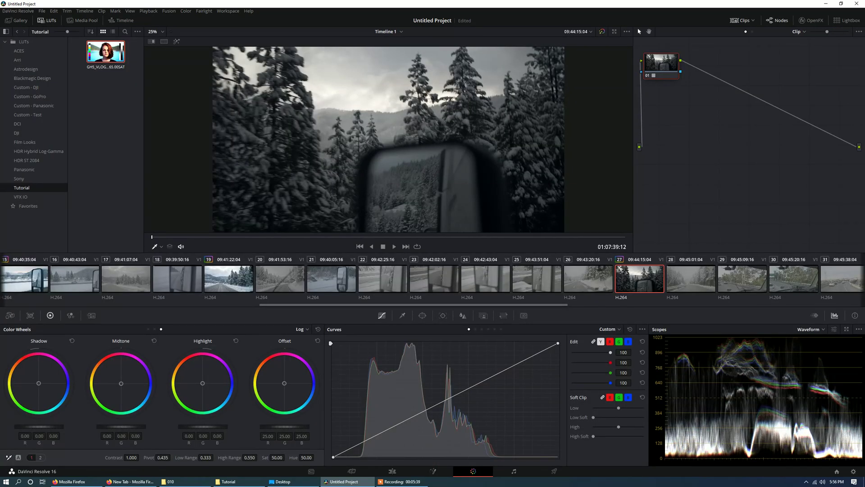
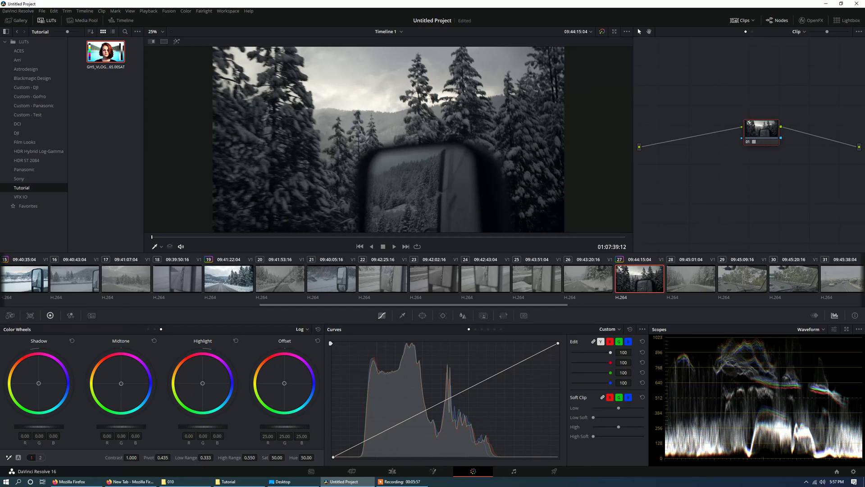
- Set the saturation of clip 27's LUT node to 65
{"action": "left_click_drag", "start_coordinate": [750, 122], "coordinate": [767, 112]}
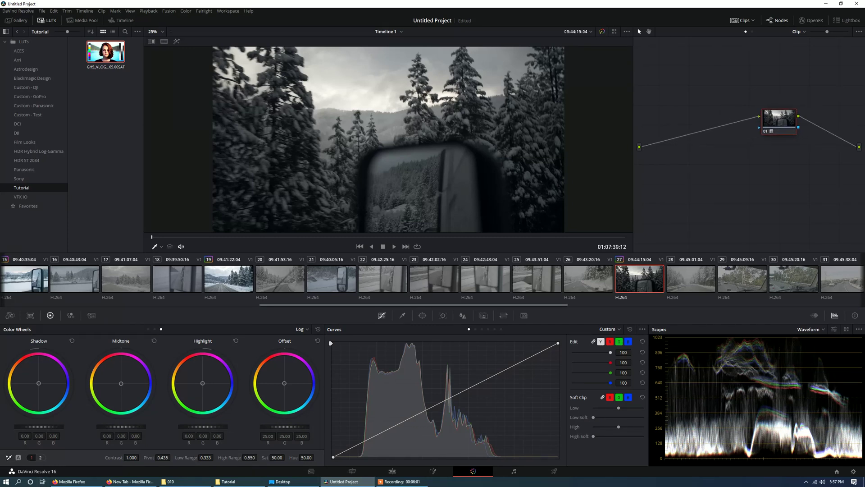
{"action": "left_click", "coordinate": [40, 458]}
{"action": "left_click", "coordinate": [32, 458]}
{"action": "double_click", "coordinate": [277, 457]}
{"action": "type", "text": "65"}
{"action": "key", "text": "Return"}
{"action": "left_click_drag", "start_coordinate": [779, 119], "coordinate": [778, 109]}
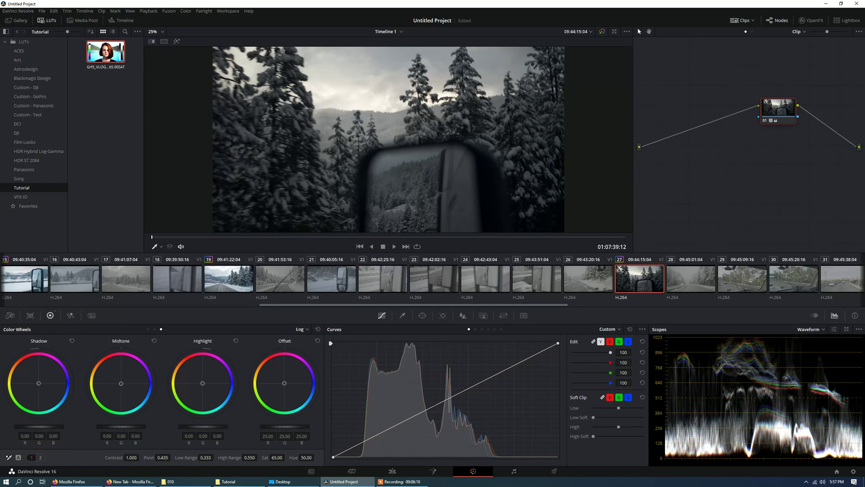
- Add a serial node before clip 27's LUT node and set its Temperature to -60
{"action": "key", "text": "shift+s"}
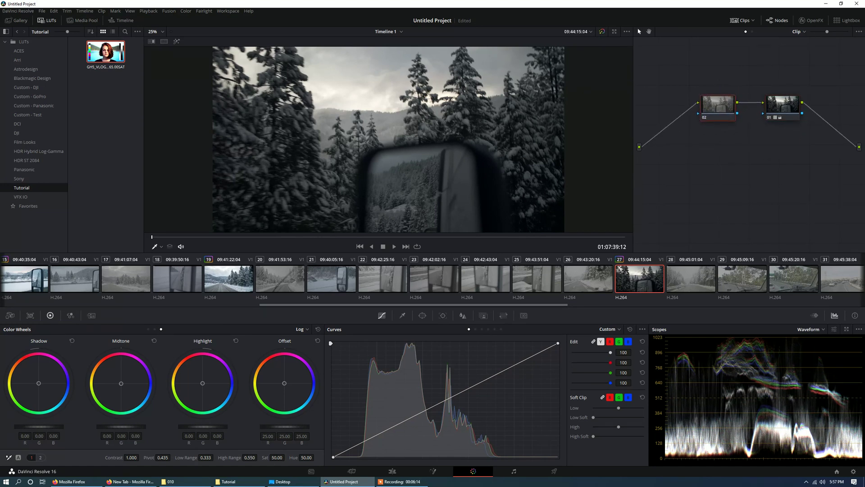
{"action": "left_click", "coordinate": [40, 458]}
{"action": "left_click_drag", "start_coordinate": [102, 458], "coordinate": [110, 457]}
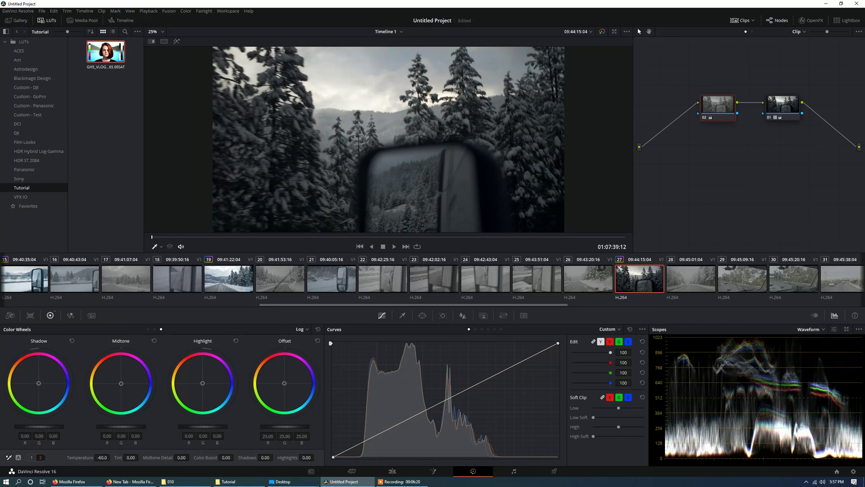
- Inspect clip 27's cooler picture in the enlarged viewer and at different zoom levels in the normal viewer
{"action": "key", "text": "shift+f"}
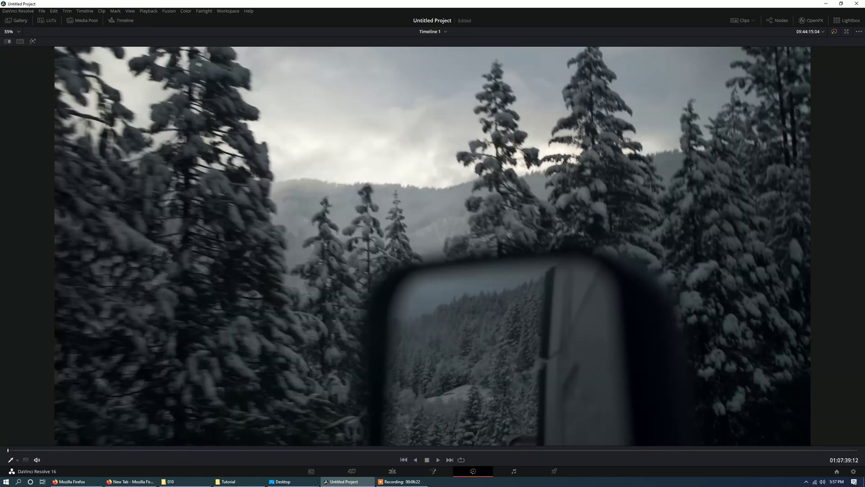
{"action": "key", "text": "shift+f"}
{"action": "scroll", "coordinate": [388, 139], "scroll_direction": "up", "scroll_amount": 7}
{"action": "scroll", "coordinate": [388, 140], "scroll_direction": "down", "scroll_amount": 5}
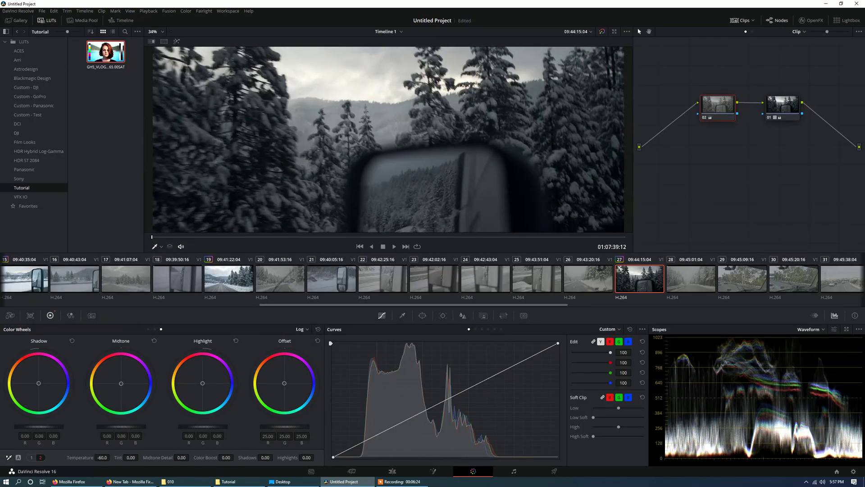
{"action": "scroll", "coordinate": [389, 139], "scroll_direction": "down", "scroll_amount": 2}
{"action": "scroll", "coordinate": [388, 139], "scroll_direction": "up", "scroll_amount": 4}
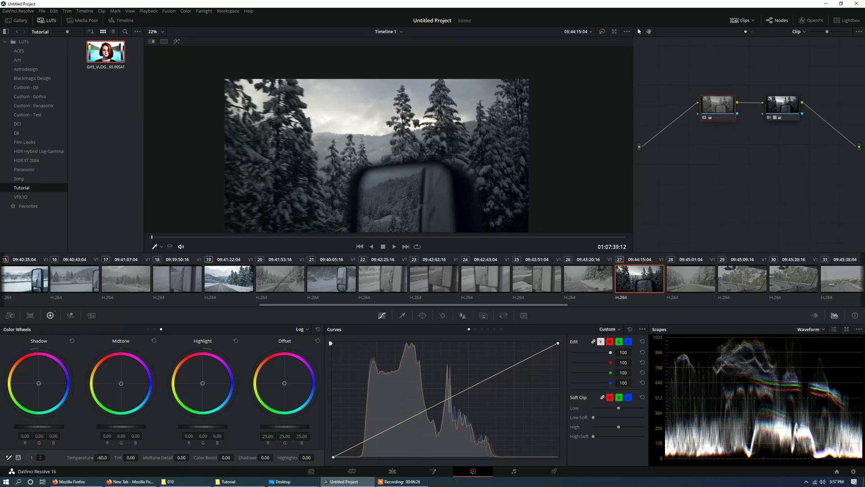
{"action": "scroll", "coordinate": [388, 139], "scroll_direction": "up", "scroll_amount": 3}
{"action": "left_click_drag", "start_coordinate": [388, 139], "coordinate": [396, 151]}
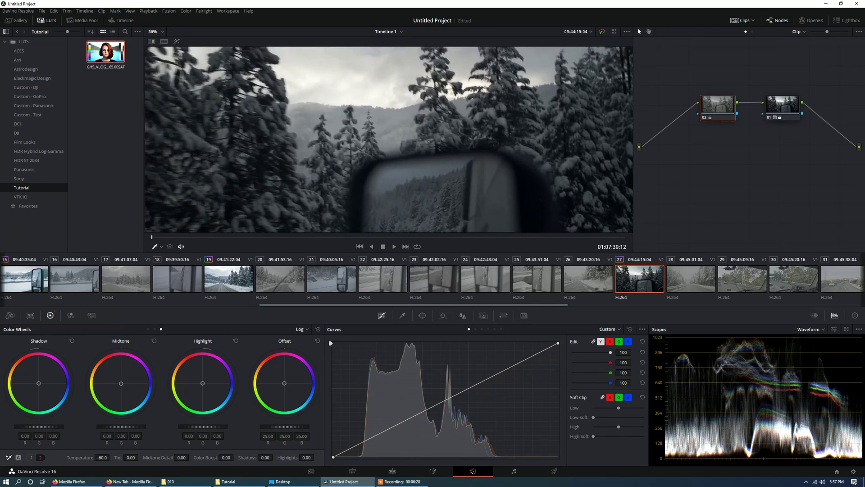
{"action": "scroll", "coordinate": [397, 151], "scroll_direction": "down", "scroll_amount": 4}
{"action": "scroll", "coordinate": [397, 152], "scroll_direction": "down", "scroll_amount": 3}
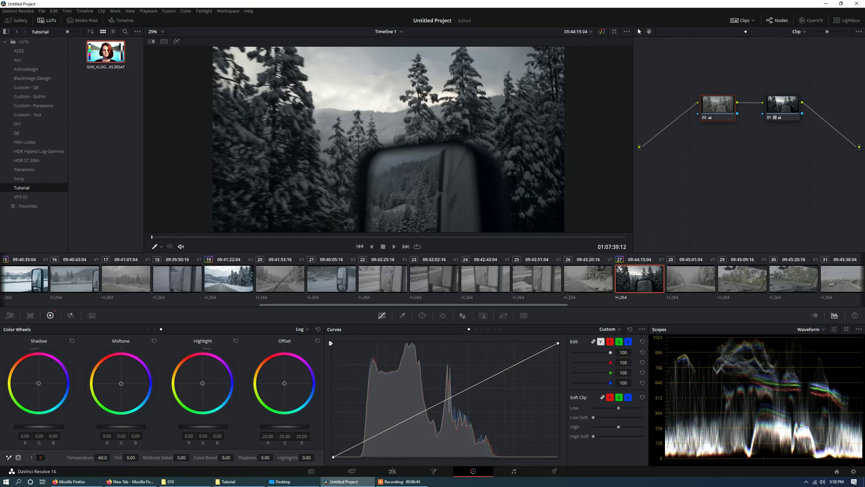
- Set node 02's Offset to 30.85 and Log highlight to -0.18, and compare the enlarged picture with and without the grade
{"action": "left_click_drag", "start_coordinate": [285, 426], "coordinate": [311, 426]}
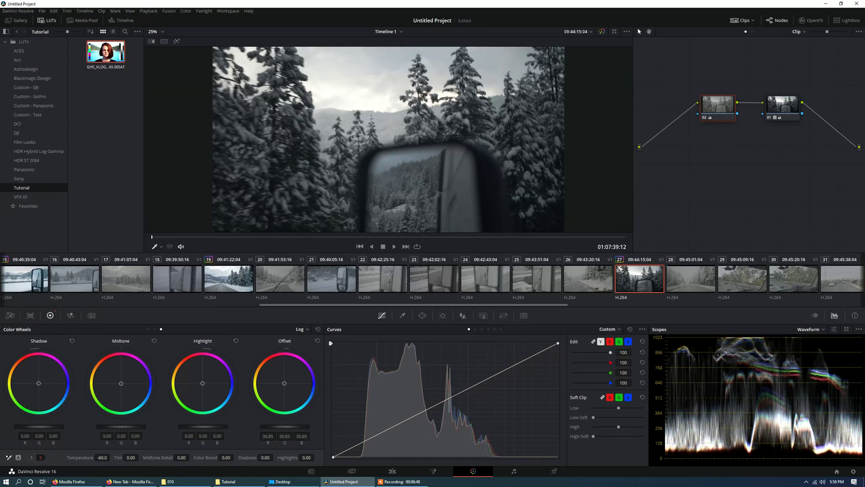
{"action": "left_click_drag", "start_coordinate": [202, 426], "coordinate": [197, 426]}
{"action": "key", "text": "alt+f"}
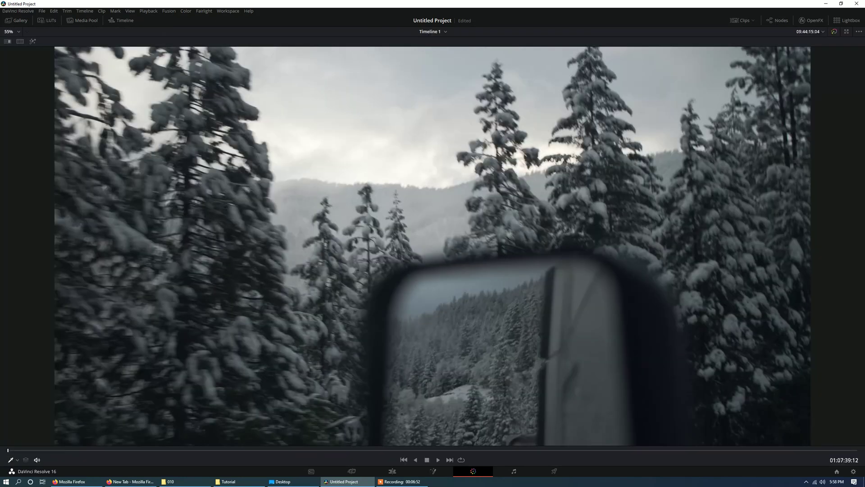
{"action": "key", "text": "shift+d"}
{"action": "key", "text": "shift+d"}
{"action": "key", "text": "alt+f"}
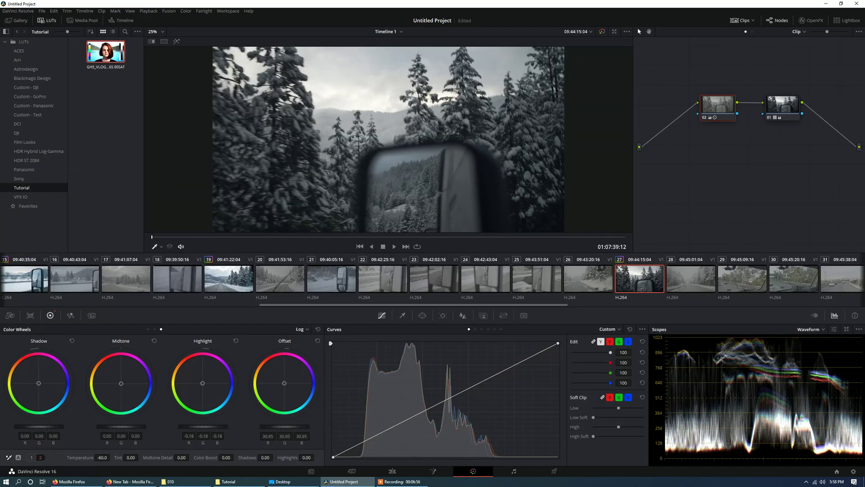
- Examine clip 27's dark lower-right area up close, set node 02's Log shadow to -0.06, and play the clip enlarged
{"action": "key", "text": "alt+f"}
{"action": "left_click_drag", "start_coordinate": [433, 246], "coordinate": [120, 88]}
{"action": "scroll", "coordinate": [432, 246], "scroll_direction": "up", "scroll_amount": 5}
{"action": "left_click_drag", "start_coordinate": [432, 246], "coordinate": [188, 150]}
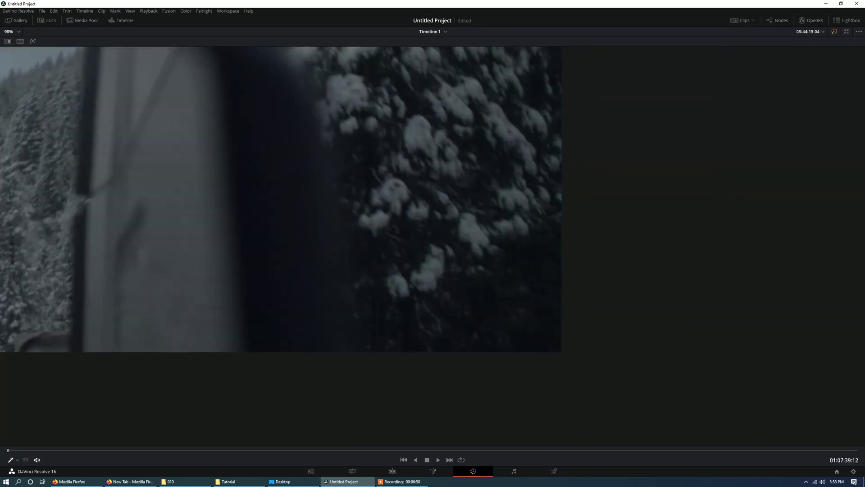
{"action": "key", "text": "alt+f"}
{"action": "left_click_drag", "start_coordinate": [563, 180], "coordinate": [324, 91]}
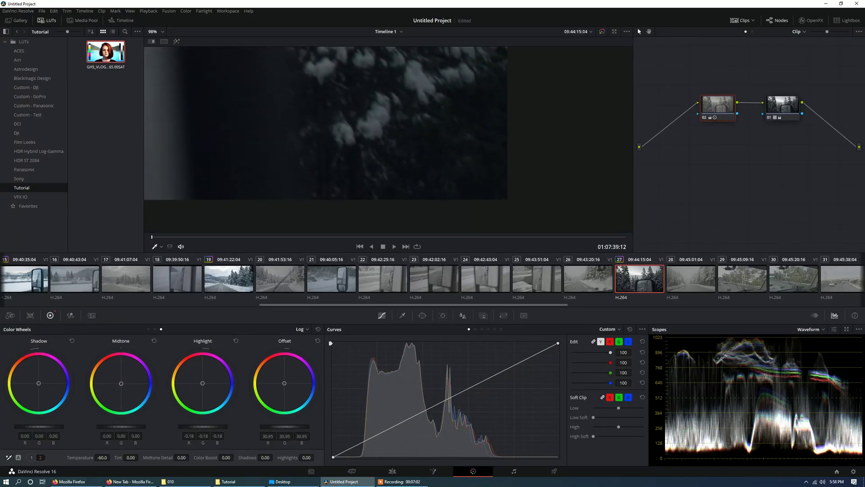
{"action": "left_click_drag", "start_coordinate": [39, 426], "coordinate": [24, 427]}
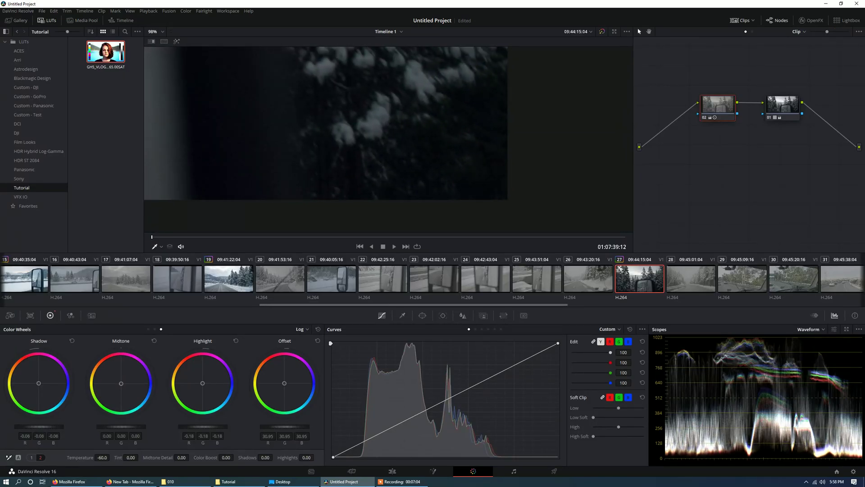
{"action": "key", "text": "alt+f"}
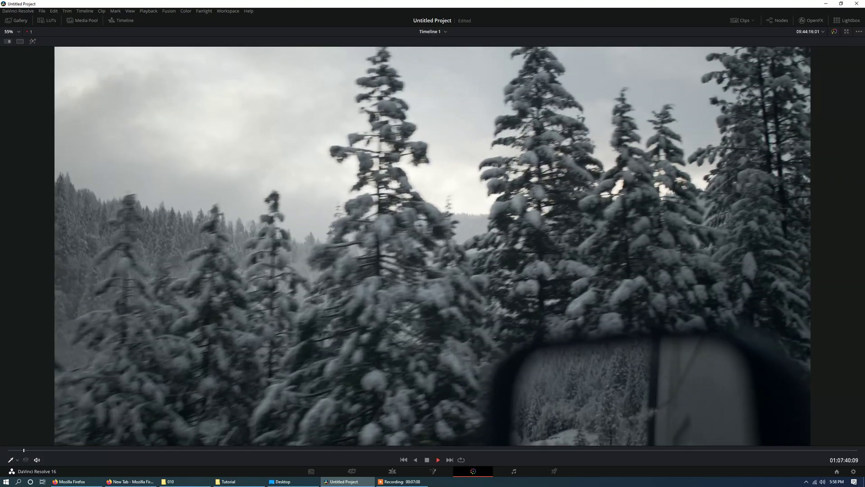
{"action": "key", "text": "space"}
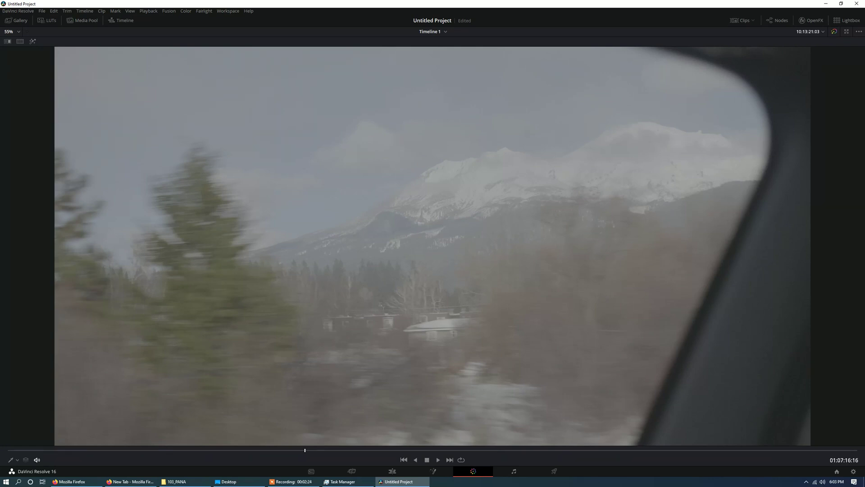
- Apply the GH5_VLOGL-to-Rec709_Sunny_Day_19FLWS_C3_01_65.00SAT LUT to clip 20 and check it in the enlarged and normal viewers
{"action": "key", "text": "shift+f"}
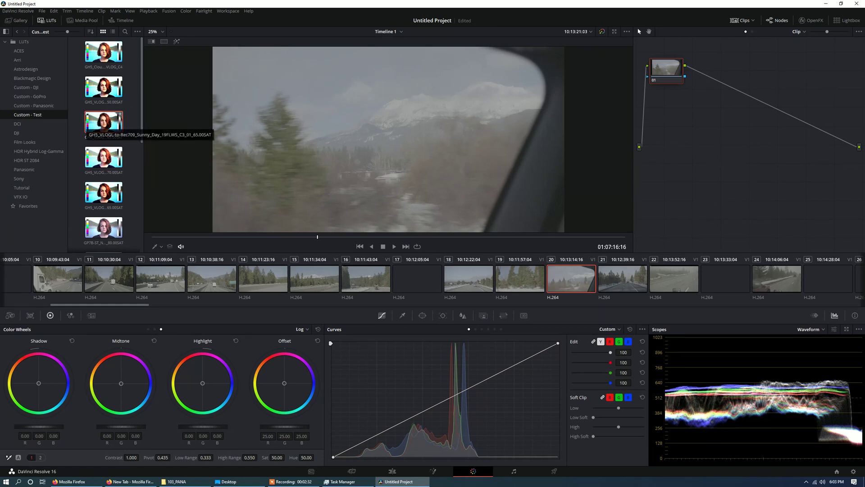
{"action": "double_click", "coordinate": [103, 120]}
{"action": "key", "text": "shift+f"}
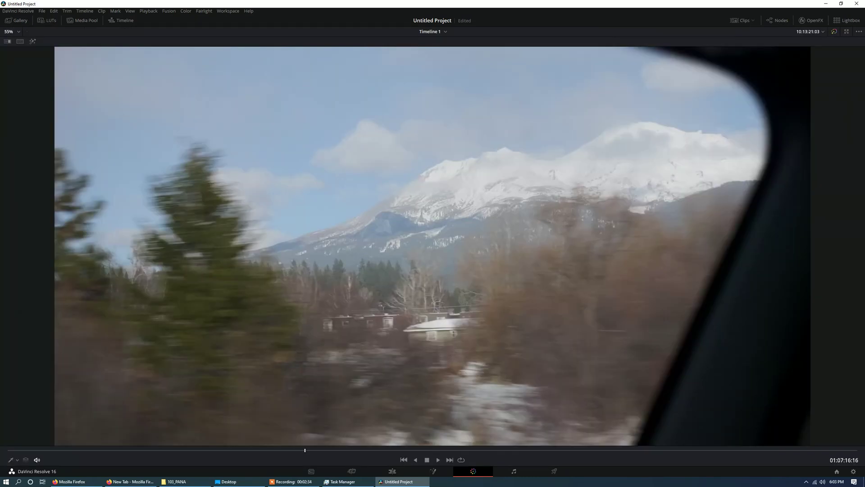
{"action": "key", "text": "shift+f"}
{"action": "key", "text": "shift+f"}
{"action": "key", "text": "shift+f"}
{"action": "key", "text": "shift+f"}
{"action": "key", "text": "shift+f"}
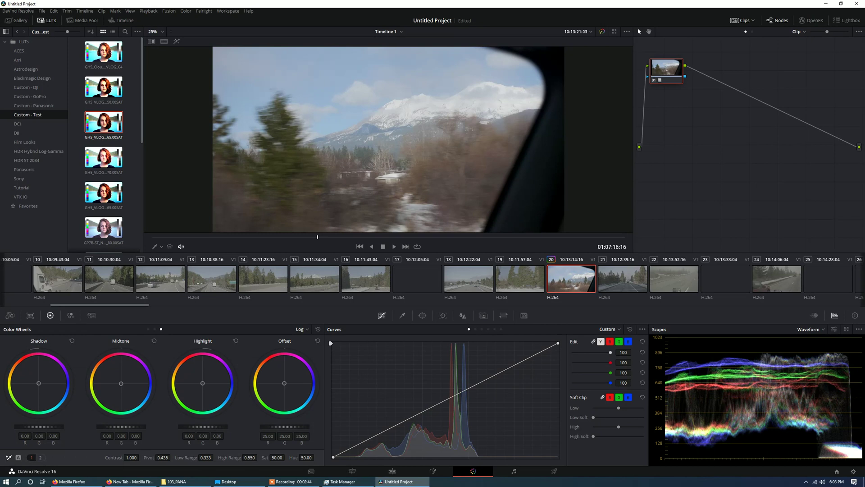
- Reposition clip 20's LUT node in the node graph and set its saturation to 65
{"action": "left_click_drag", "start_coordinate": [666, 69], "coordinate": [708, 106]}
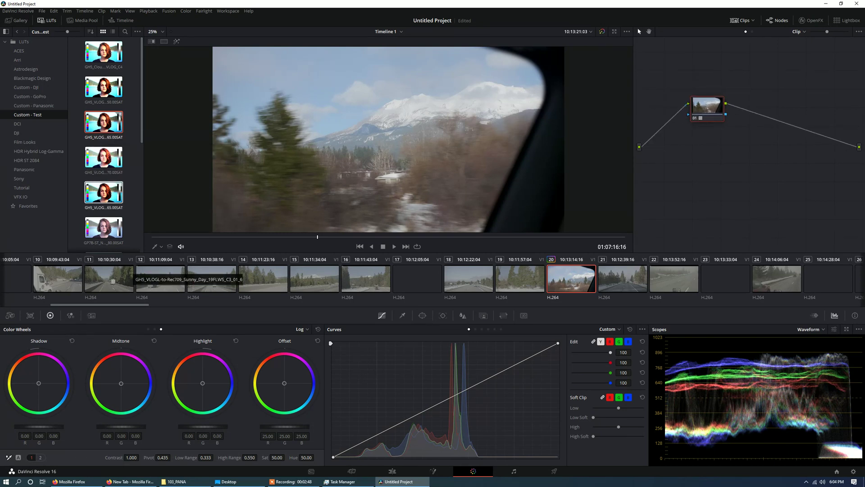
{"action": "double_click", "coordinate": [277, 457]}
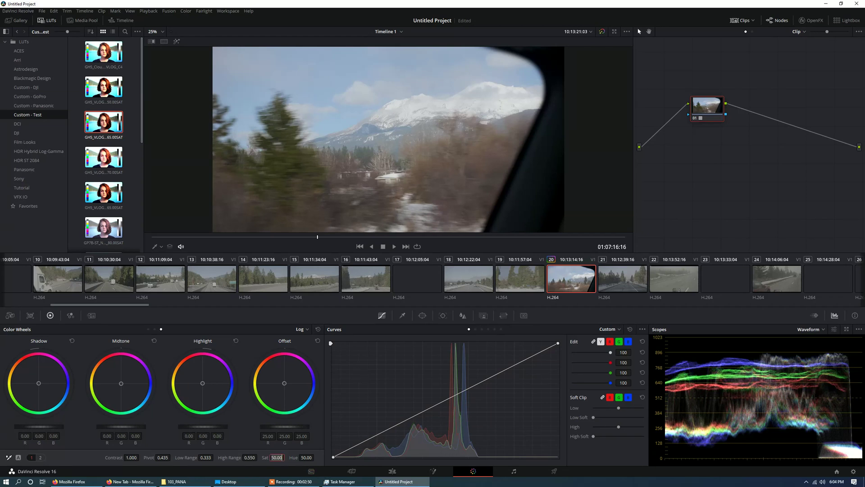
{"action": "type", "text": "65"}
{"action": "key", "text": "Return"}
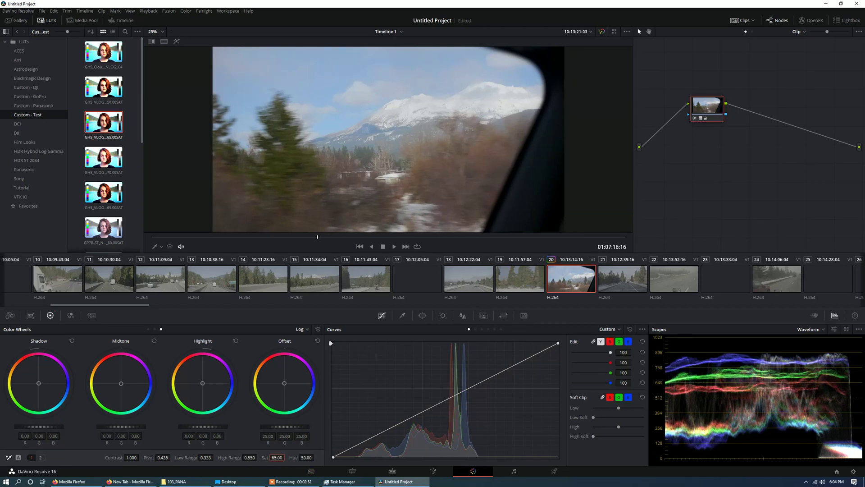
- Add a serial node before clip 20's LUT node and set its Offset to 28.65
{"action": "key", "text": "shift+s"}
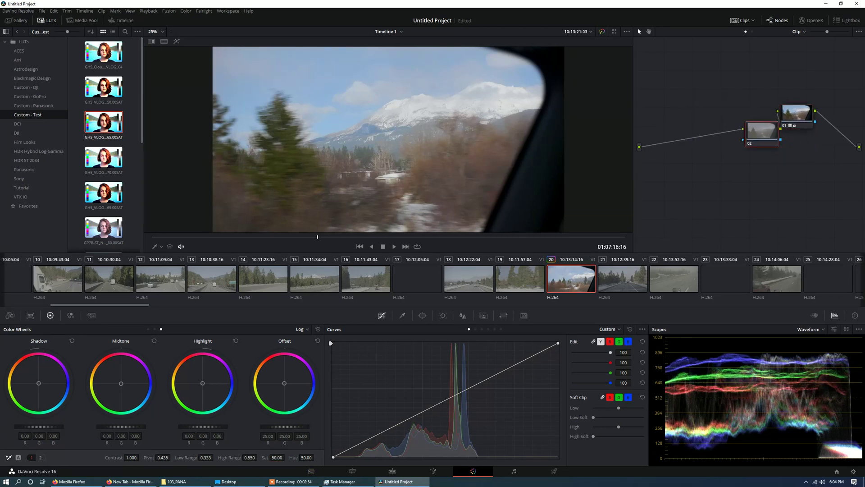
{"action": "left_click", "coordinate": [40, 457]}
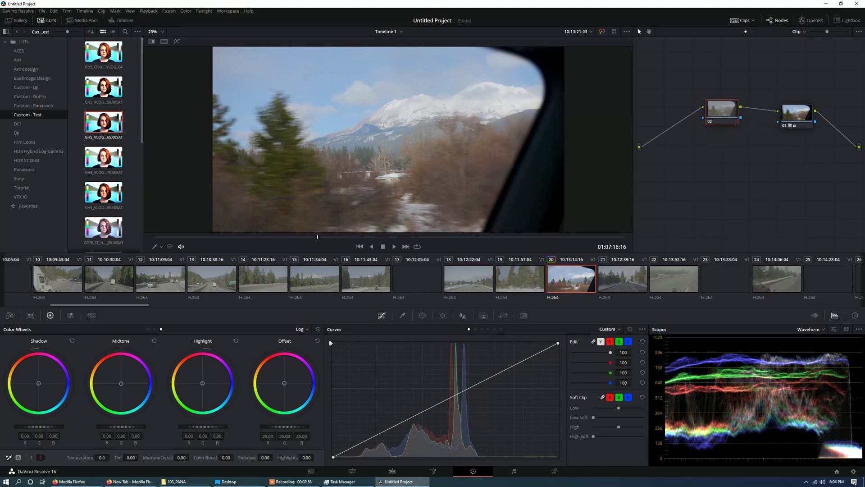
{"action": "left_click_drag", "start_coordinate": [285, 426], "coordinate": [302, 427]}
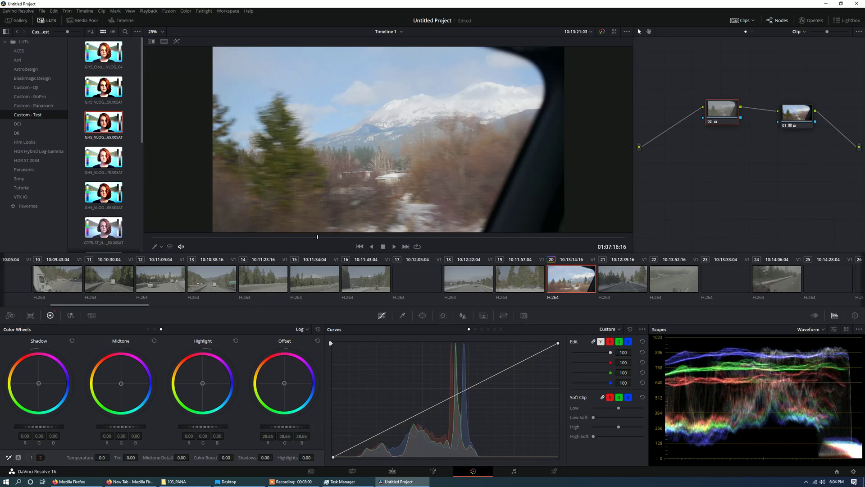
- Play clip 20's graded mountain footage in the enlarged viewer and return to the normal grading view
{"action": "key", "text": "alt+f"}
{"action": "key", "text": "space"}
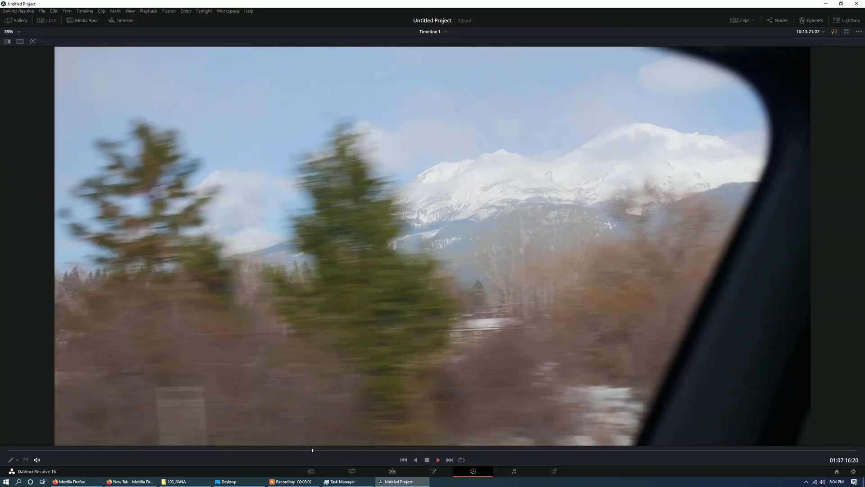
{"action": "key", "text": "space"}
{"action": "left_click", "coordinate": [392, 472]}
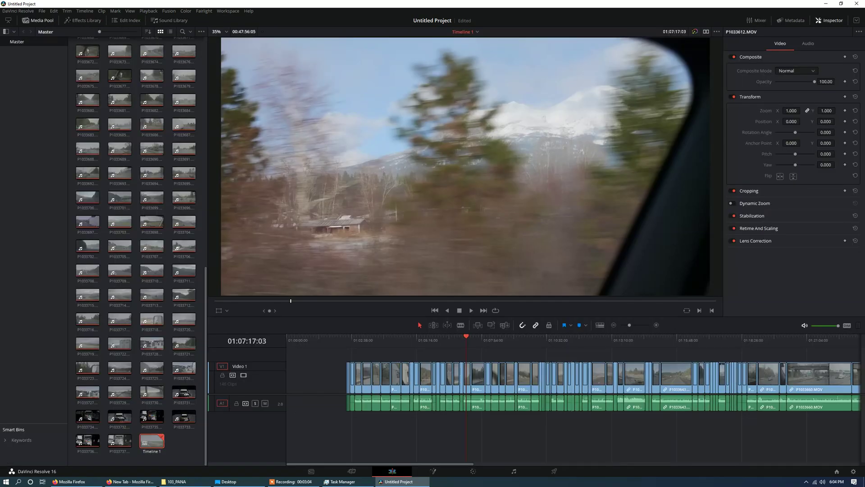
{"action": "key", "text": "shift+5"}
{"action": "key", "text": "space"}
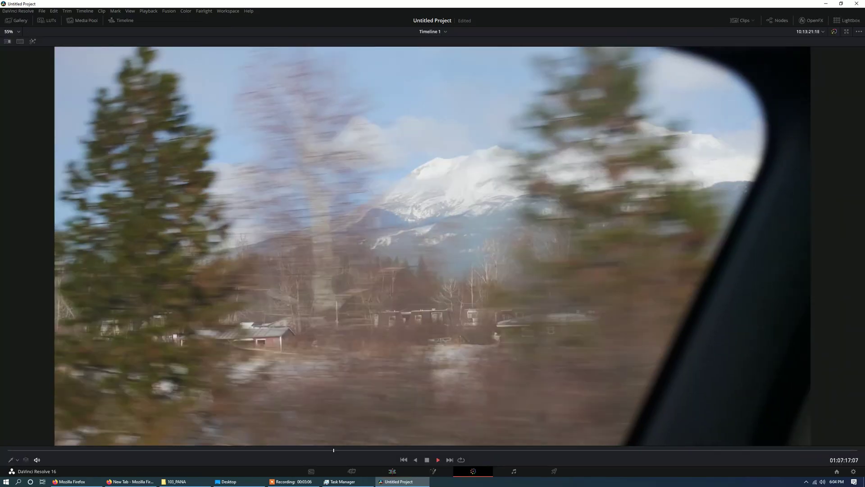
{"action": "key", "text": "space"}
{"action": "key", "text": "space"}
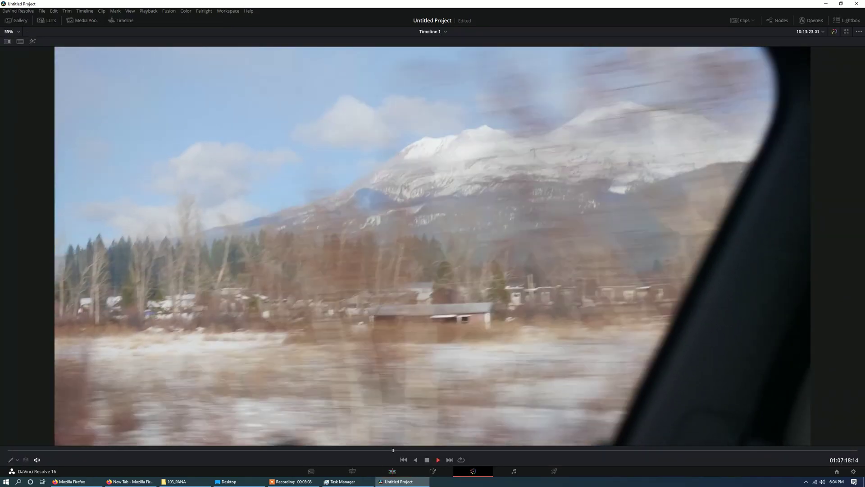
{"action": "key", "text": "alt+f"}
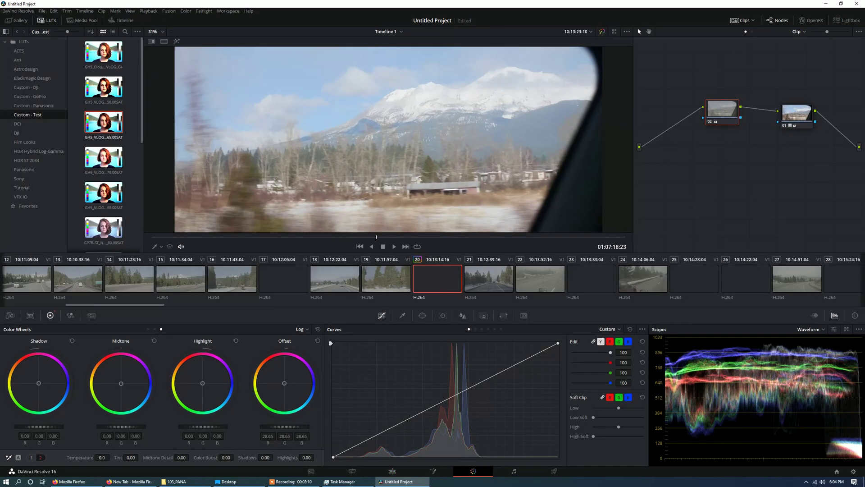
- Check clip 20 in the enlarged viewer and lower the Offset of the node before its LUT node
{"action": "key", "text": "alt+f"}
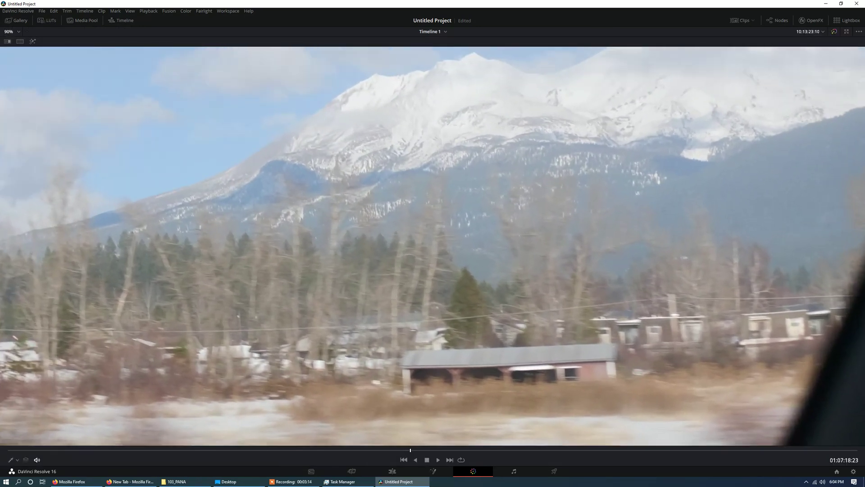
{"action": "key", "text": "alt+f"}
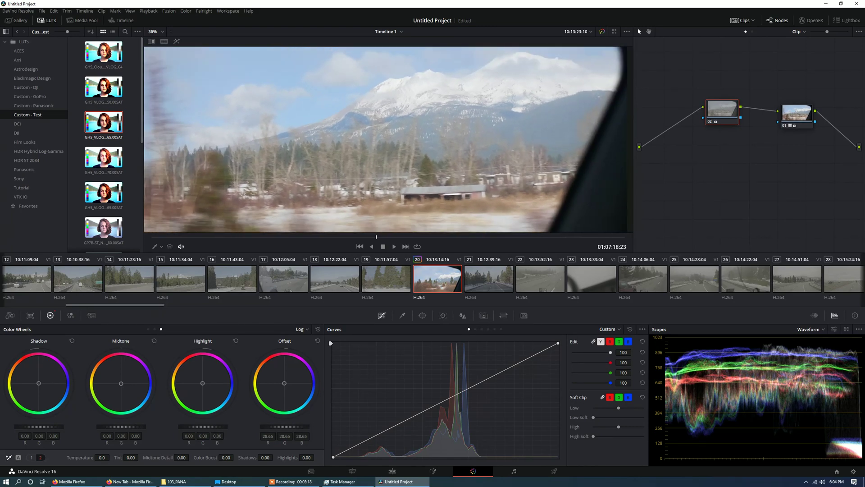
{"action": "mouse_move", "coordinate": [285, 427]}
{"action": "left_mouse_down"}
{"action": "mouse_move", "coordinate": [247, 427]}
{"action": "mouse_move", "coordinate": [298, 426]}
{"action": "mouse_move", "coordinate": [259, 426]}
{"action": "mouse_move", "coordinate": [274, 427]}
{"action": "left_mouse_up"}
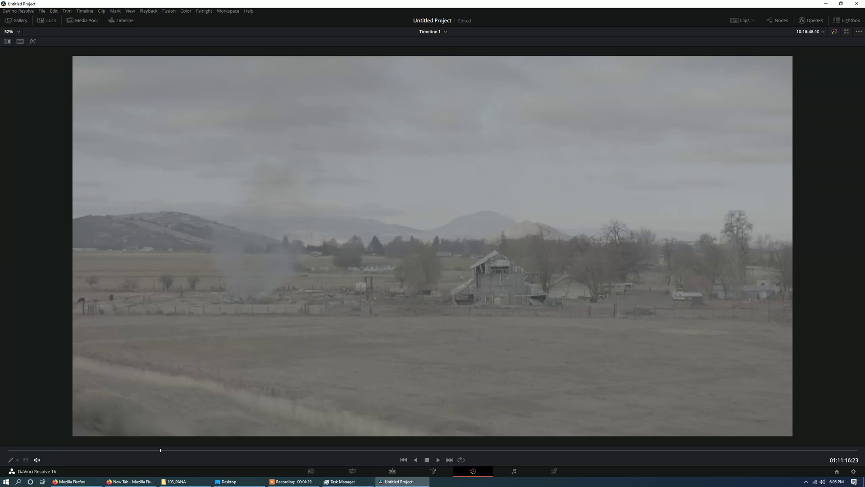
- Apply the GH5_VLOGL-to-Rec709_Sunny_Day_19FLWS_C3_01_65.00SAT LUT to clip 36 and check it in the enlarged viewer
{"action": "key", "text": "alt+f"}
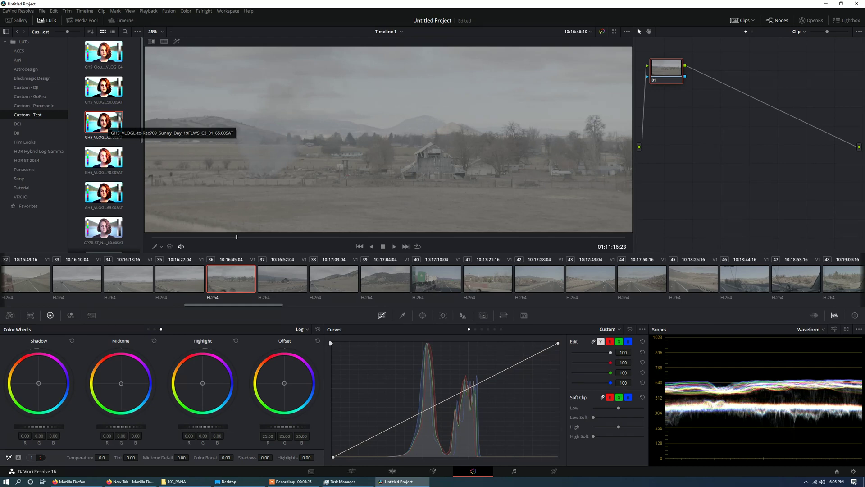
{"action": "double_click", "coordinate": [104, 123]}
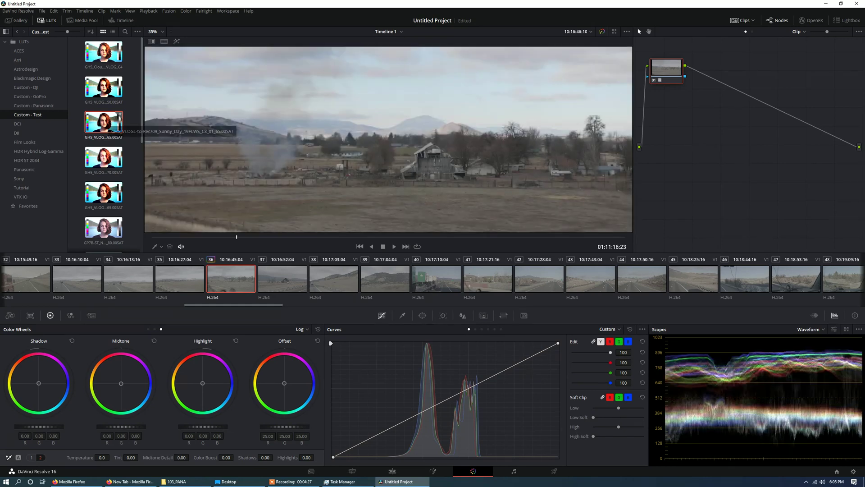
{"action": "key", "text": "alt+f"}
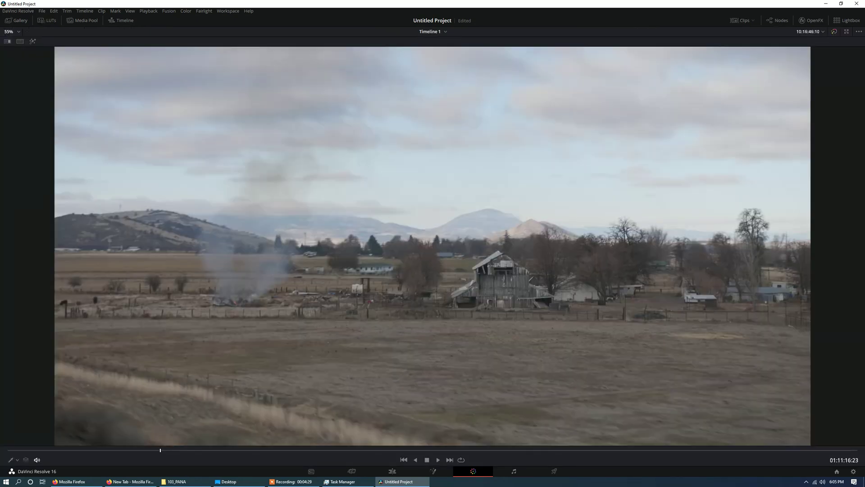
{"action": "key", "text": "alt+f"}
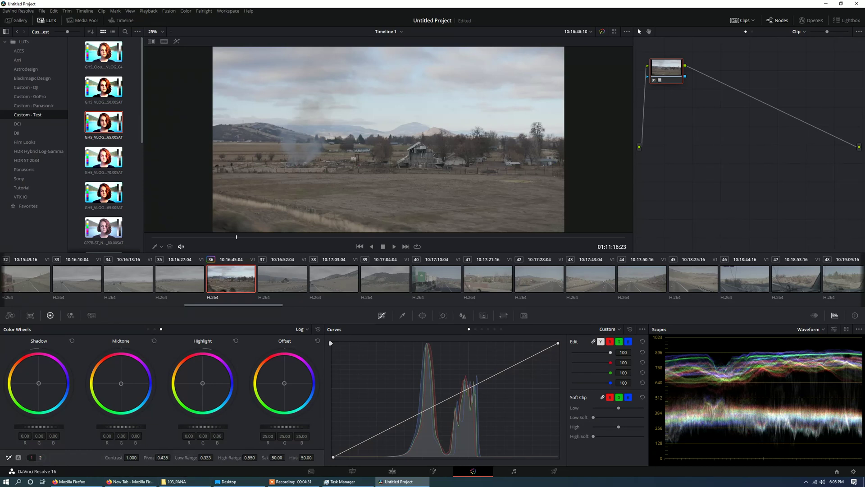
- Set the saturation of clip 36's LUT node to 65 and add a serial node before it
{"action": "double_click", "coordinate": [277, 457]}
{"action": "type", "text": "65"}
{"action": "key", "text": "Return"}
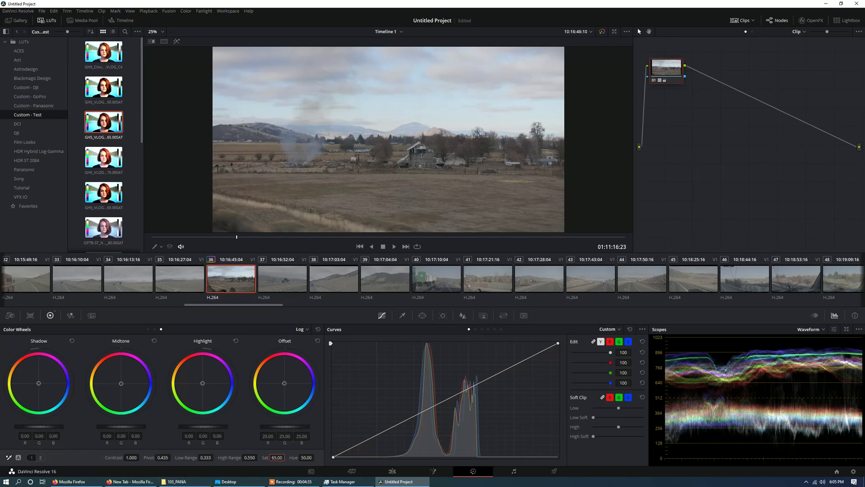
{"action": "key", "text": "shift+s"}
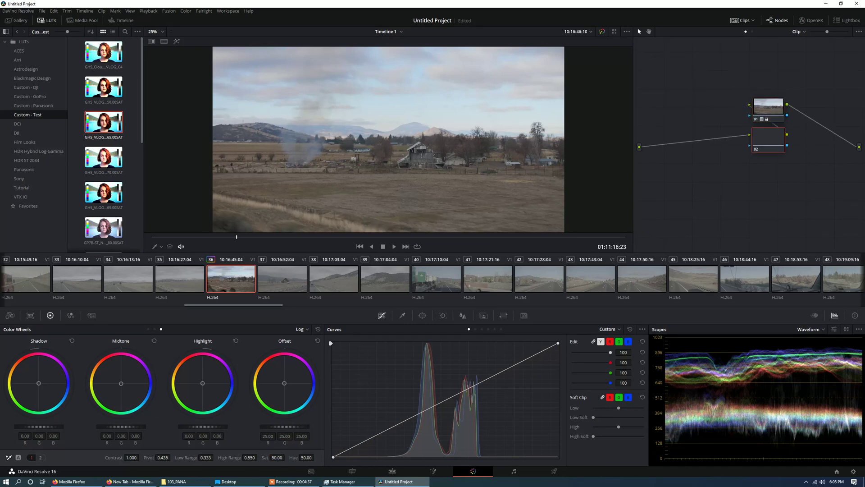
{"action": "key", "text": "alt+f"}
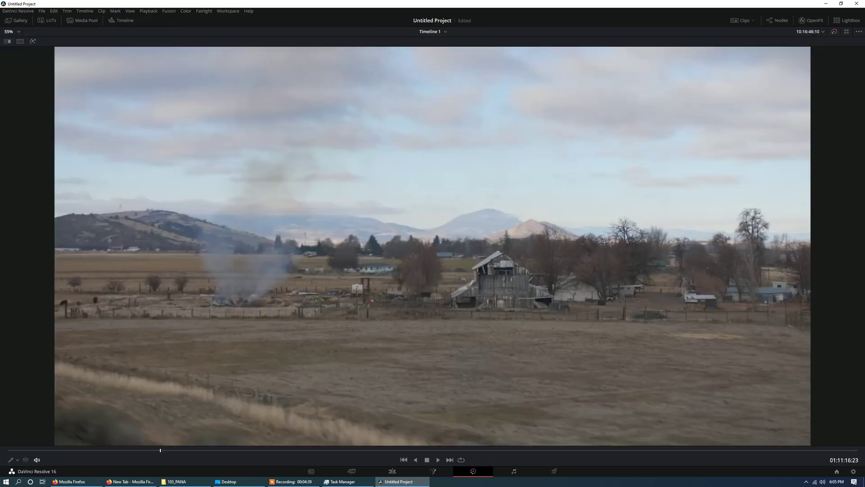
{"action": "key", "text": "alt+f"}
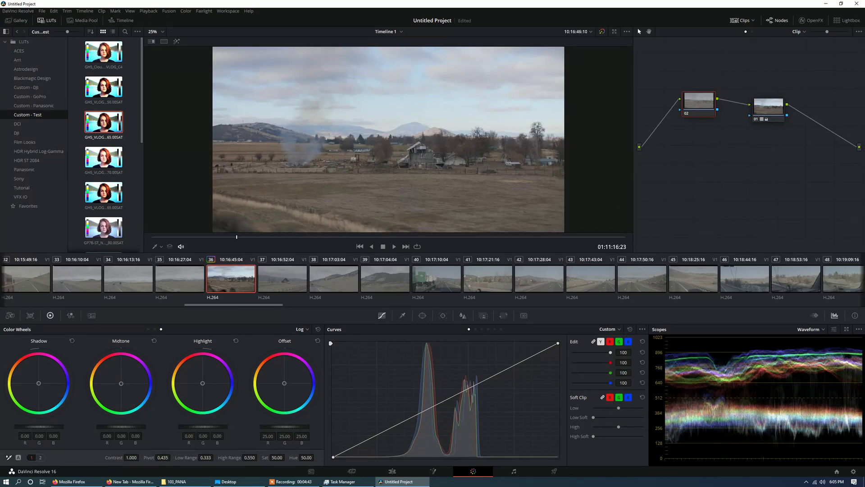
- Set the Temperature to -60 and the Offset to 26.35 on the node before clip 36's LUT node
{"action": "left_click", "coordinate": [41, 458]}
{"action": "left_click_drag", "start_coordinate": [102, 458], "coordinate": [88, 457]}
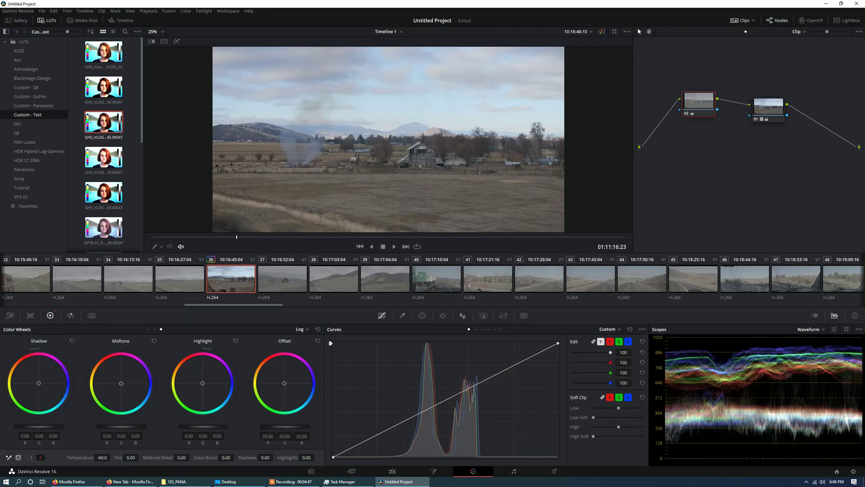
{"action": "left_click_drag", "start_coordinate": [284, 426], "coordinate": [291, 427]}
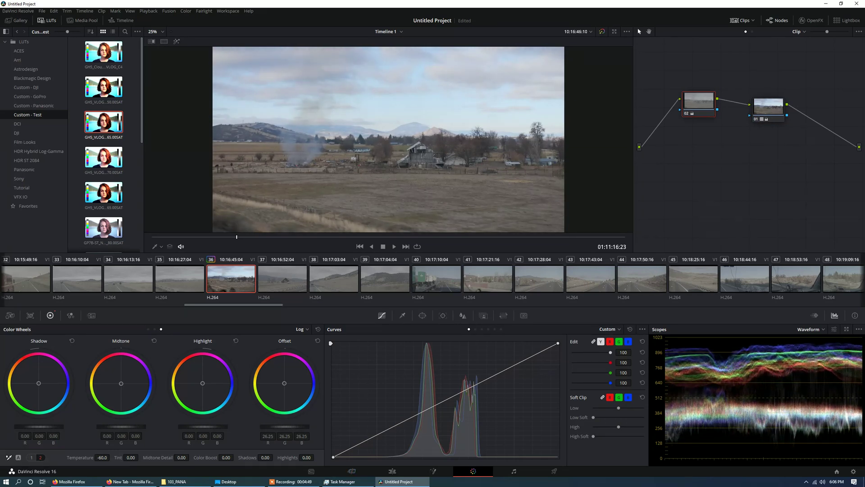
- Compare clip 36 with and without its grade in the enlarged viewer and play the barn footage
{"action": "key", "text": "alt+f"}
{"action": "key", "text": "shift+d"}
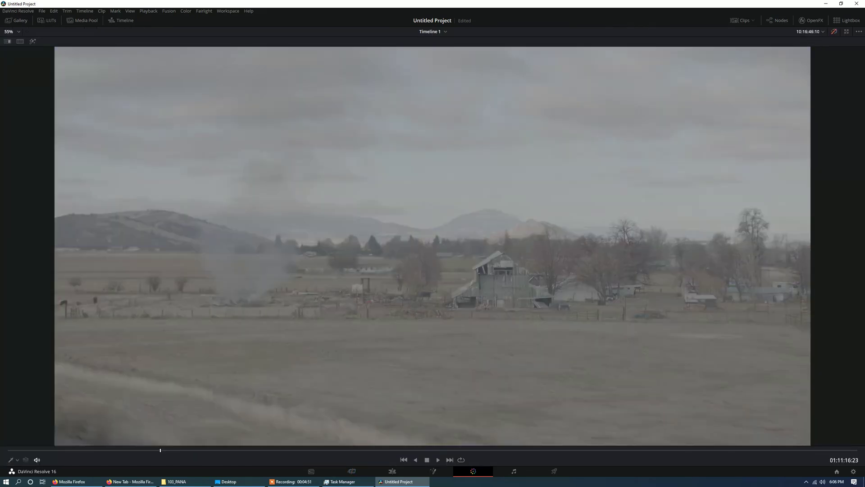
{"action": "key", "text": "shift+d"}
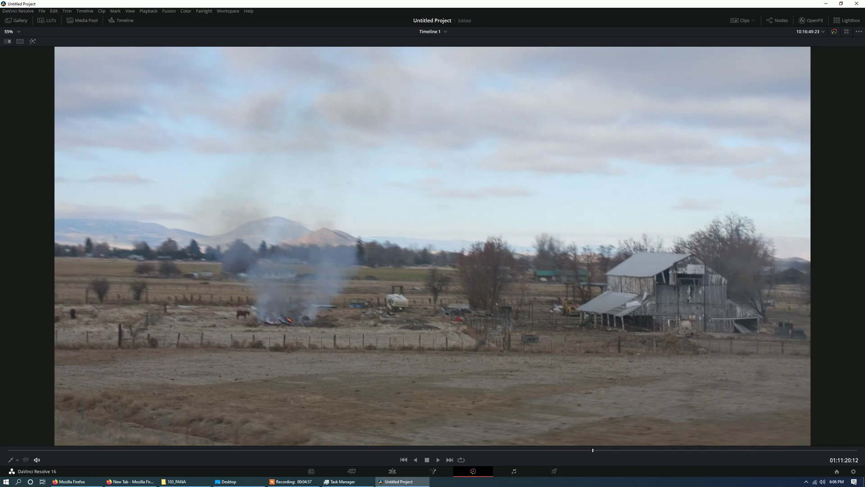
{"action": "key", "text": "alt+f"}
{"action": "key", "text": "alt+f"}
{"action": "key", "text": "alt+f"}
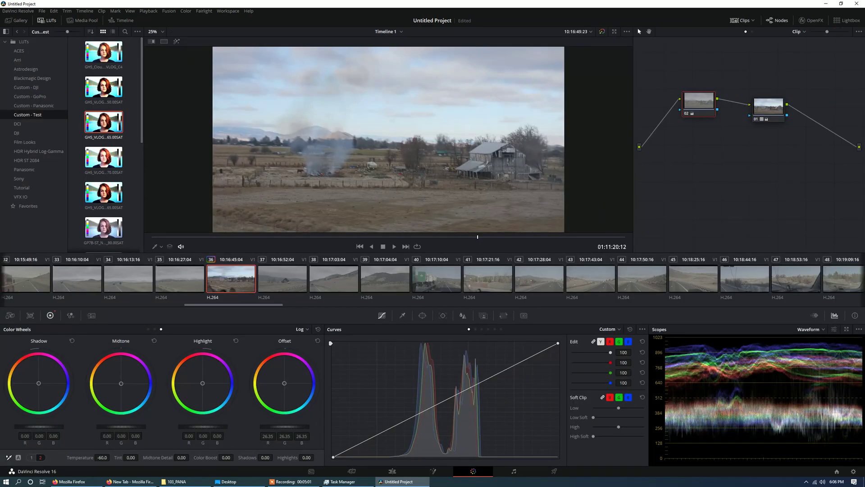
- Browse the remaining timeline clips, return to clip 36 and reset all its grades and nodes
{"action": "scroll", "coordinate": [433, 279], "scroll_direction": "right", "scroll_amount": 20}
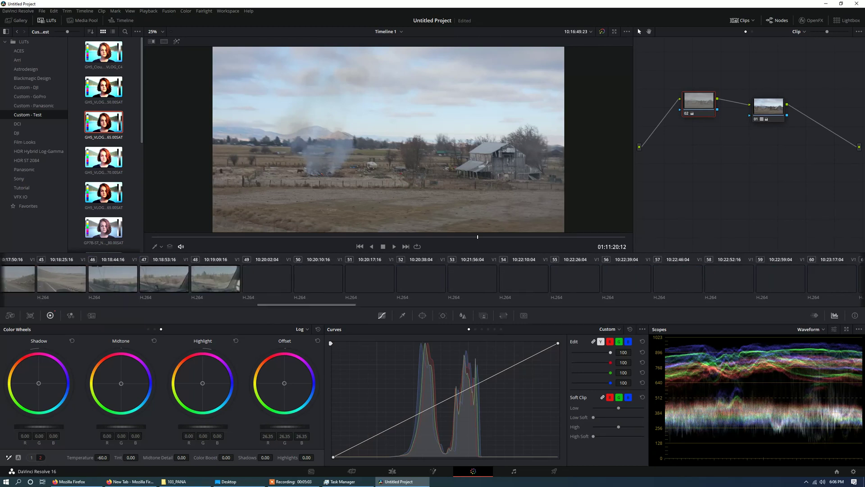
{"action": "scroll", "coordinate": [432, 278], "scroll_direction": "right", "scroll_amount": 3}
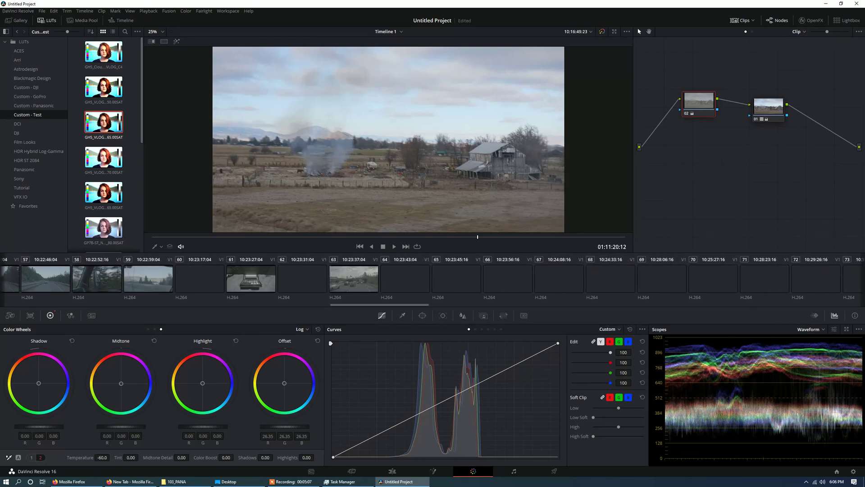
{"action": "scroll", "coordinate": [433, 278], "scroll_direction": "right", "scroll_amount": 4}
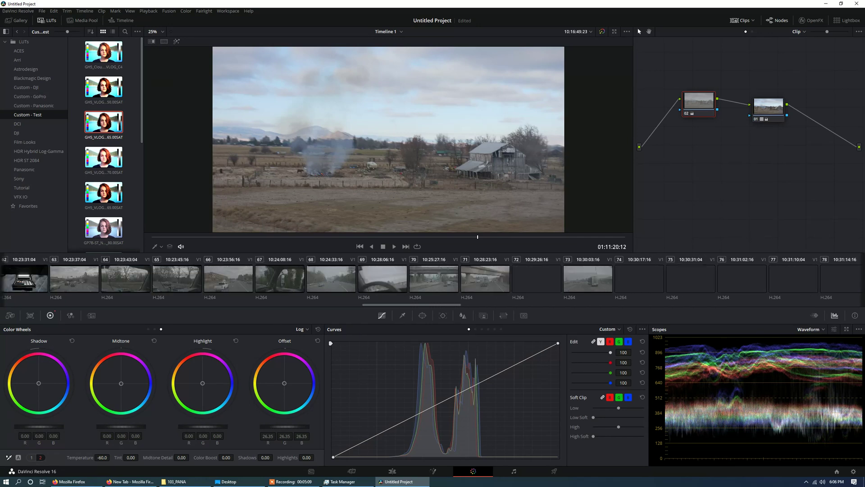
{"action": "left_click_drag", "start_coordinate": [395, 305], "coordinate": [218, 304]}
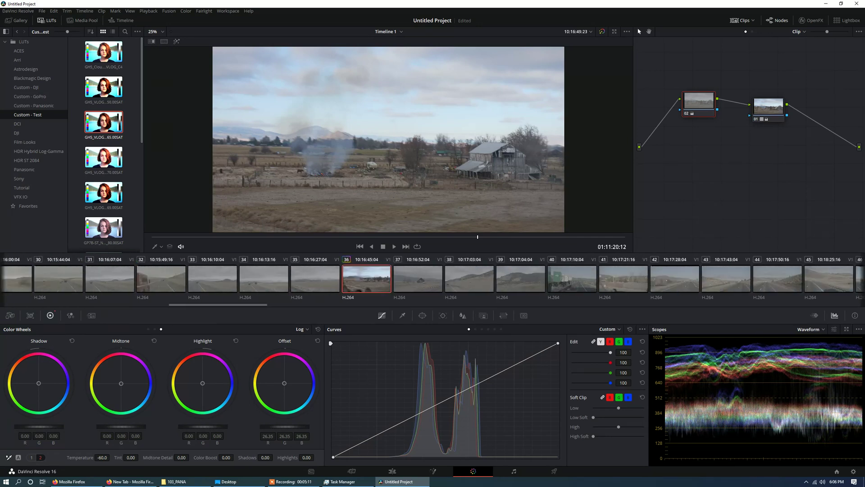
{"action": "right_click", "coordinate": [729, 138]}
{"action": "left_click", "coordinate": [757, 212]}
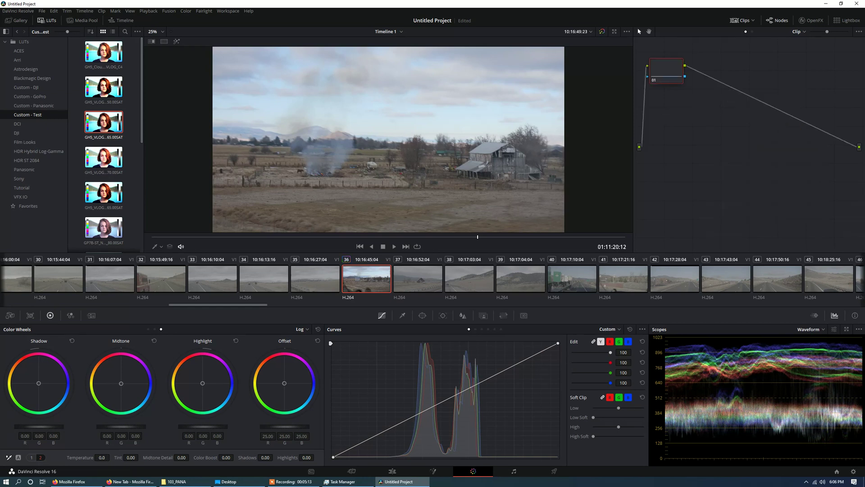